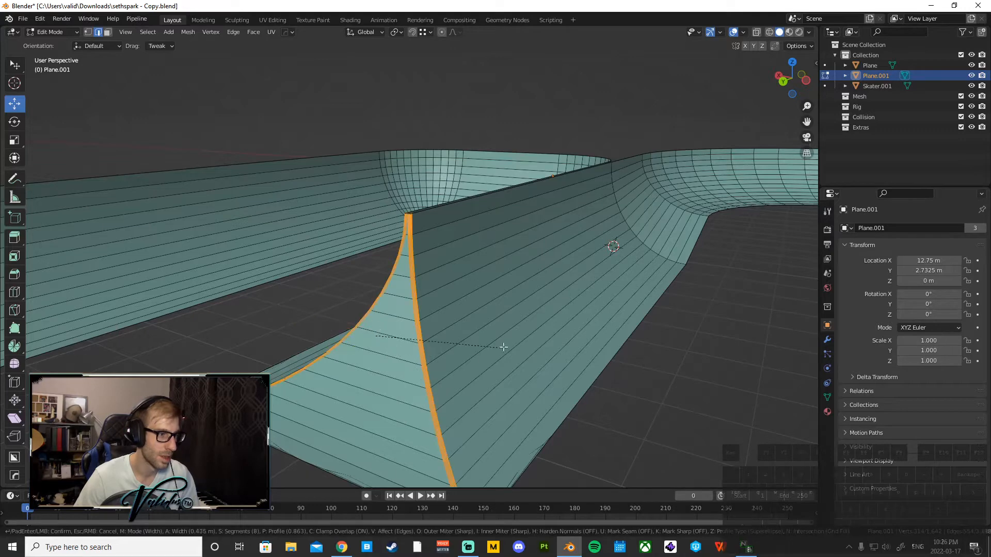
Bevel the curved edges at the spine's pointed end with Depth width type, about 0.218 m and 3 segments
key("m")
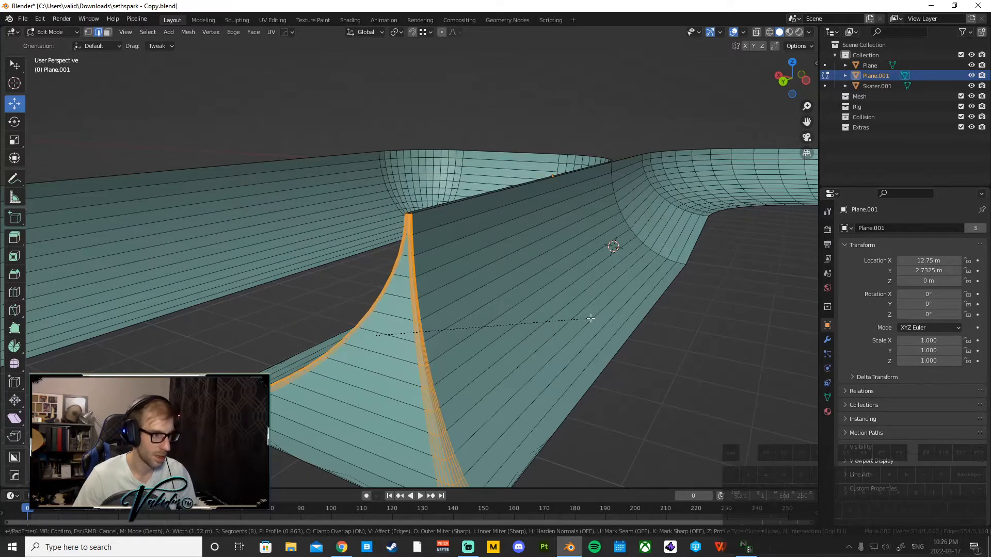
key("m")
key("m")
key("m")
key("c")
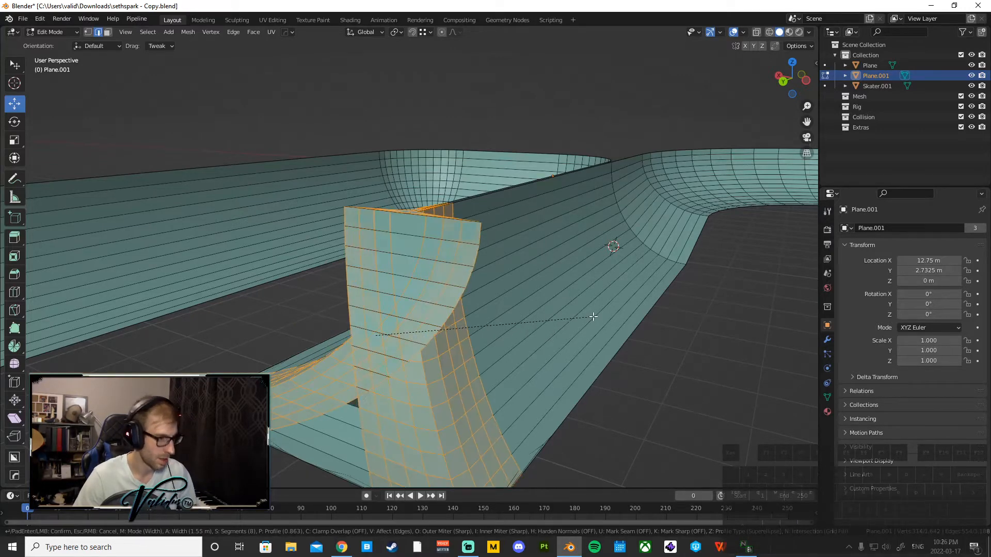
key("m")
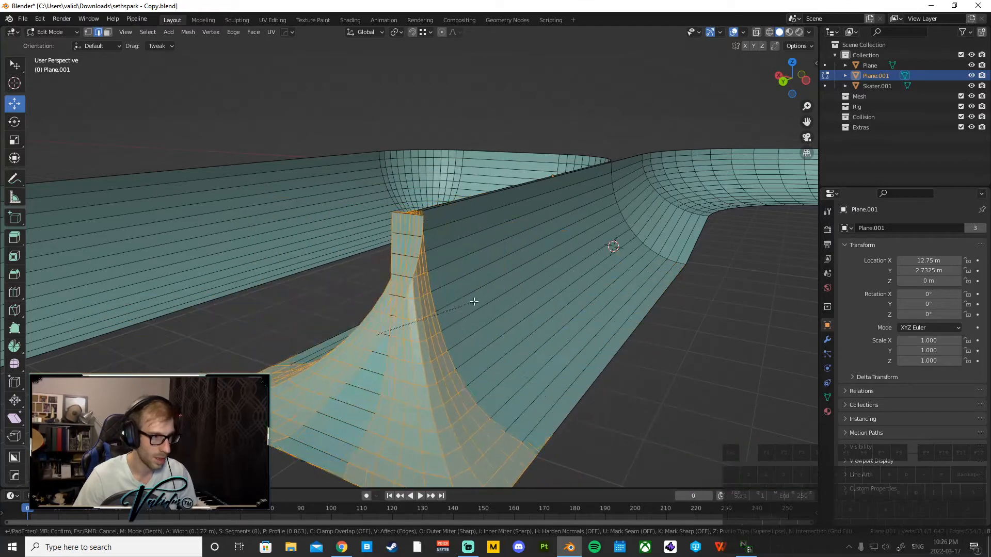
key("c")
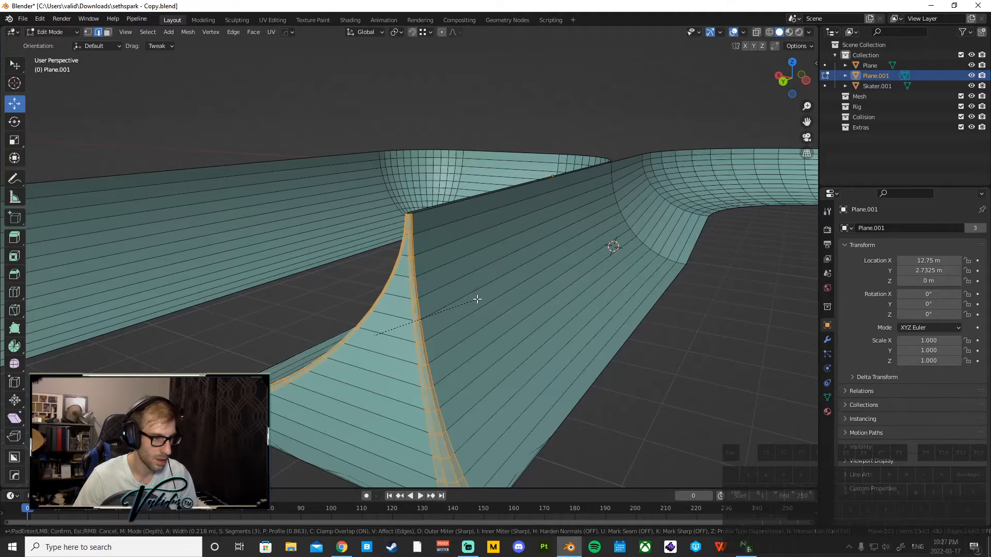
left_click(477, 299)
middle_click_drag(476, 299, 365, 300)
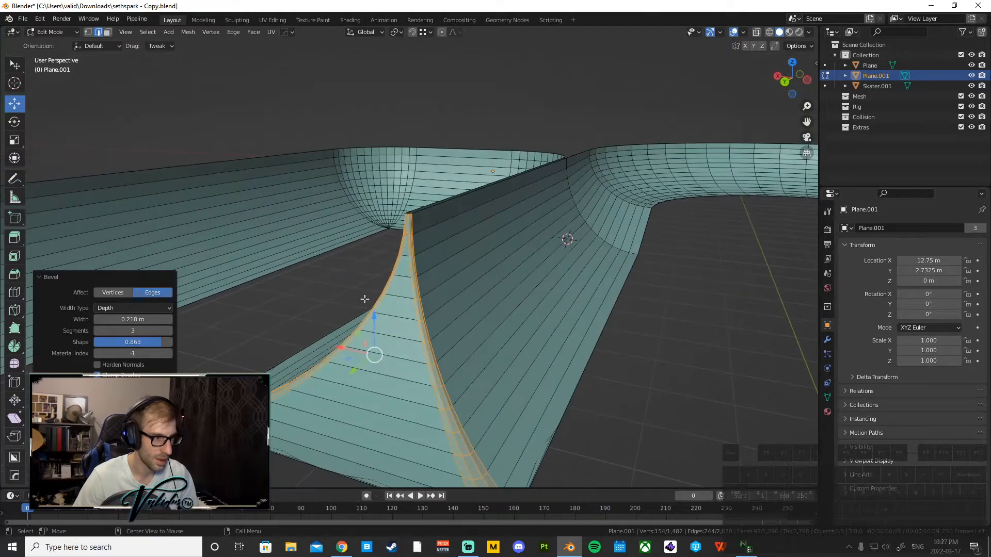
Examine the shaded ramp in Object Mode around the bevelled spine end and the curved wall, and return to Edit Mode
left_click(74, 33)
left_click(61, 44)
middle_click_drag(412, 320, 507, 313)
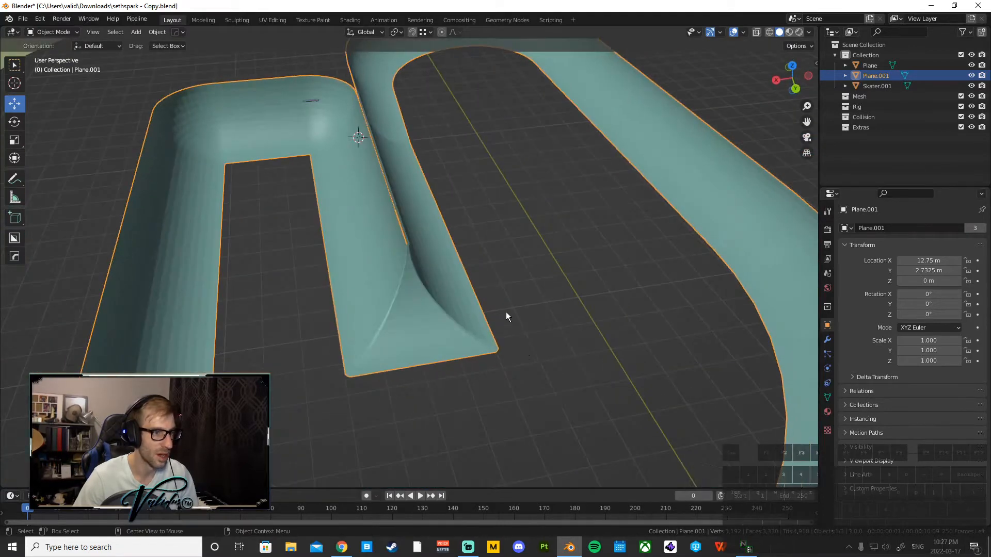
middle_click_drag(383, 76, 477, 224)
scroll(392, 269, "up", 3)
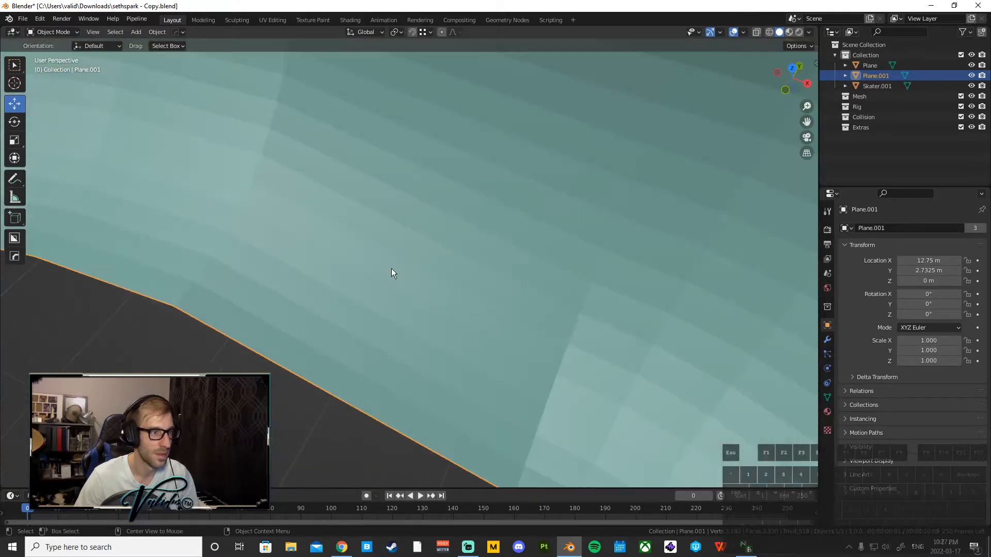
left_click(66, 33)
left_click(61, 55)
Bevel the two vertical edge loops bounding the angled wall section with Depth width type, about 0.515 m and 3 segments
middle_click_drag(181, 222, 209, 193)
left_click(214, 189, "alt")
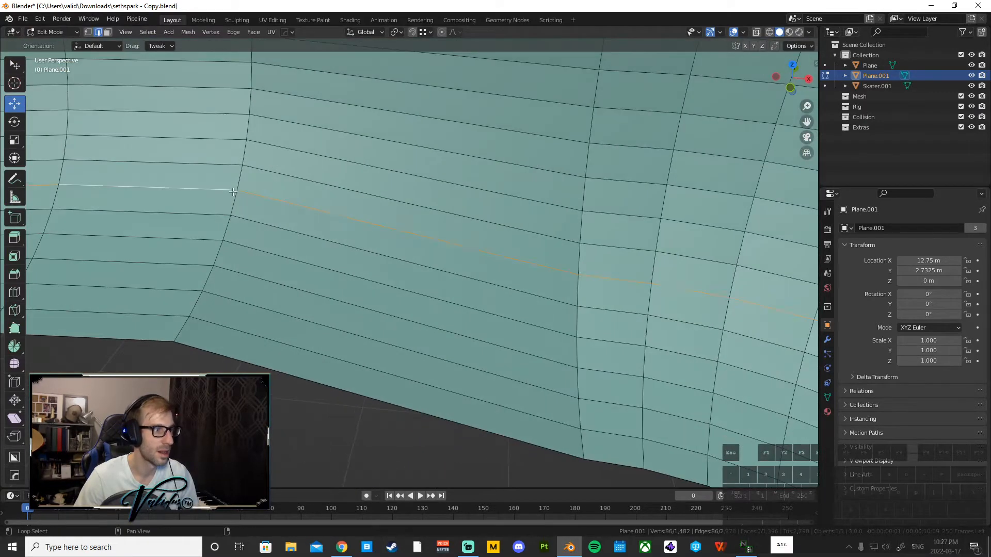
scroll(263, 215, "down", 3)
left_click(309, 231, "alt")
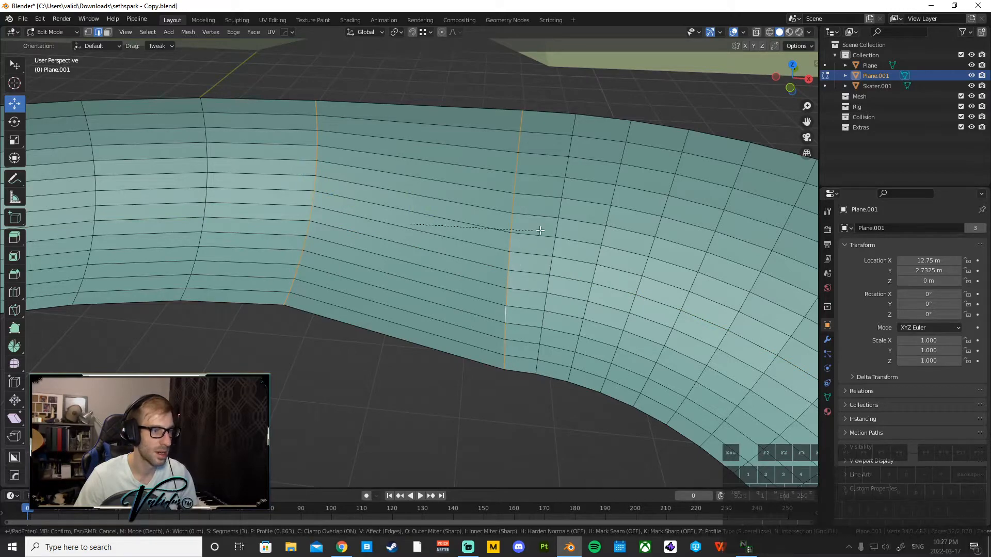
key("ctrl+b")
left_click(511, 256)
middle_click_drag(511, 256, 455, 307)
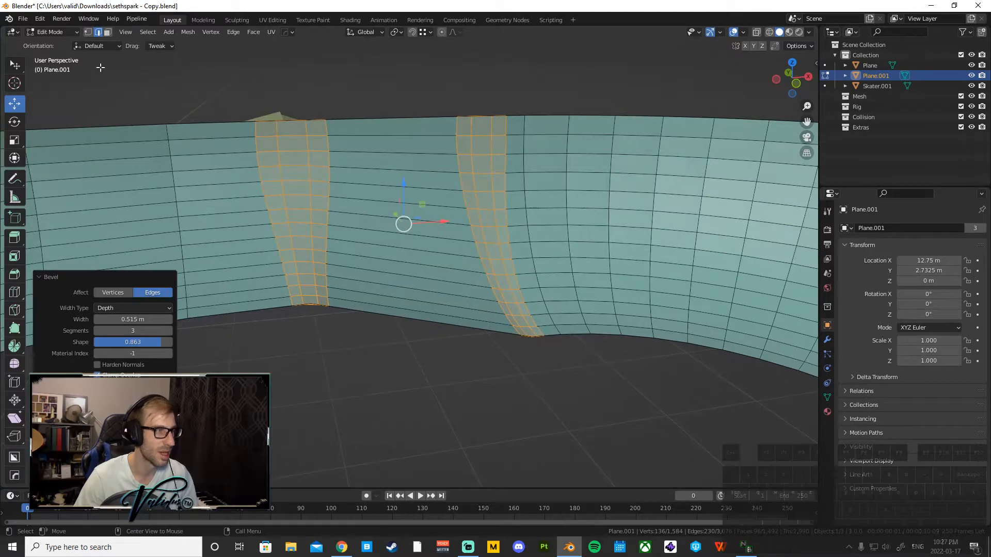
Dissolve the stray vertices stacked at the lower border of the newly bevelled wall section
left_click(89, 32)
scroll(277, 299, "up", 3)
middle_click_drag(277, 299, 431, 316)
left_click(483, 258)
right_click(451, 353)
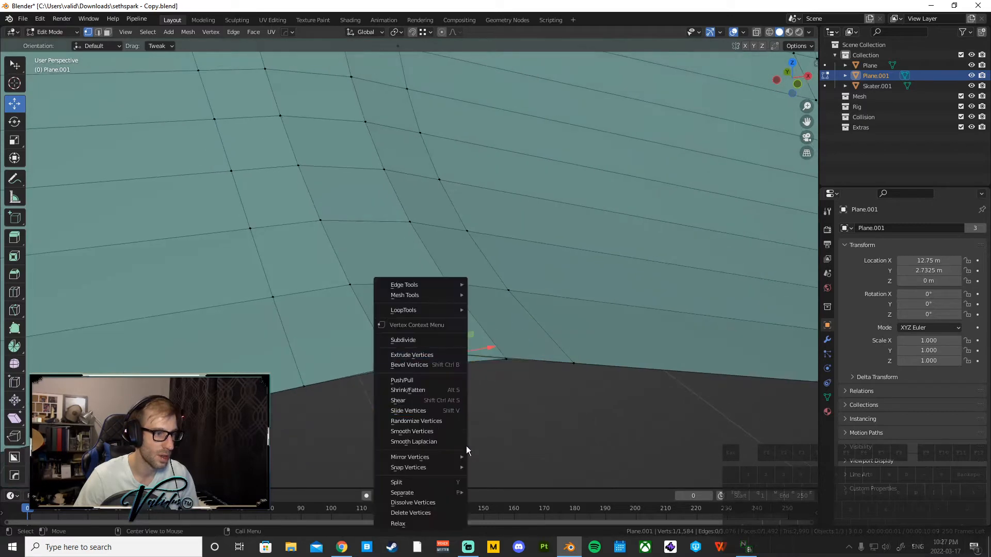
left_click(438, 507)
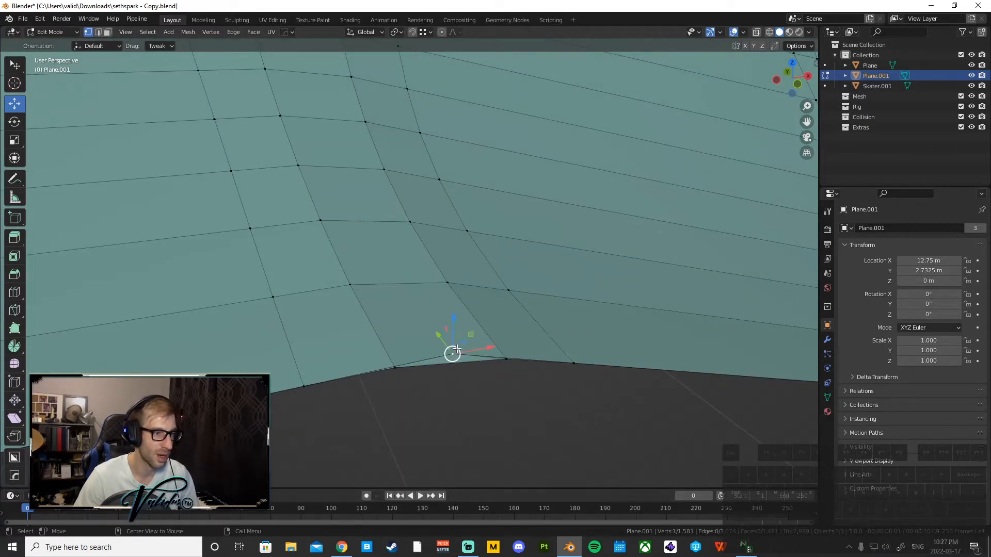
right_click(456, 357)
left_click(441, 351)
right_click(447, 358)
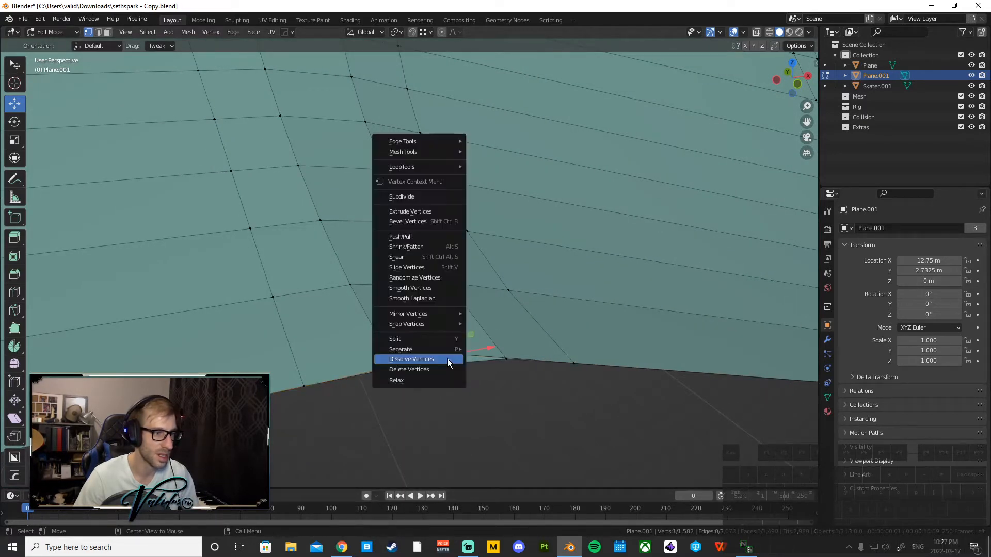
left_click(447, 358)
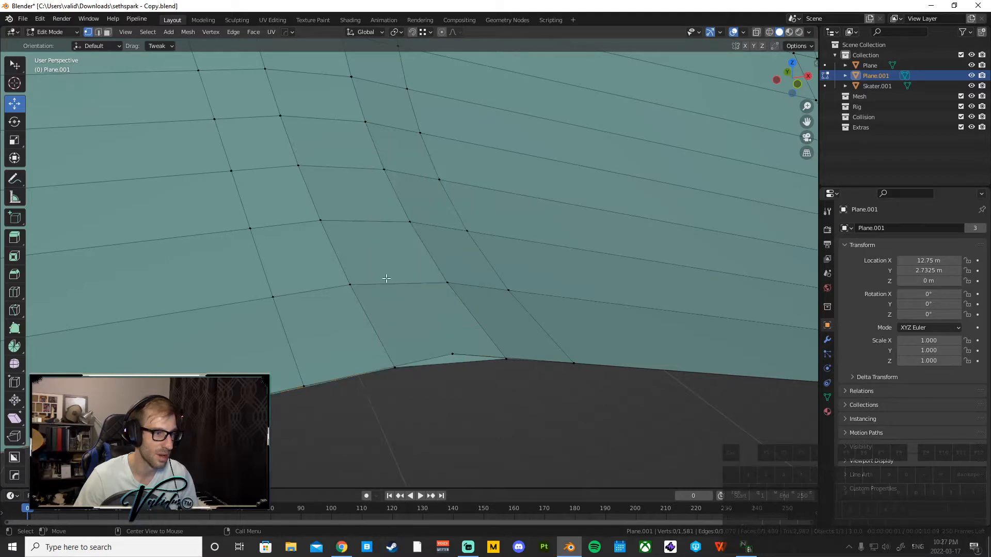
Merge all of the mesh's vertices by distance and dissolve the leftover vertex at the lower border of the bevel
key("a")
left_click(187, 32)
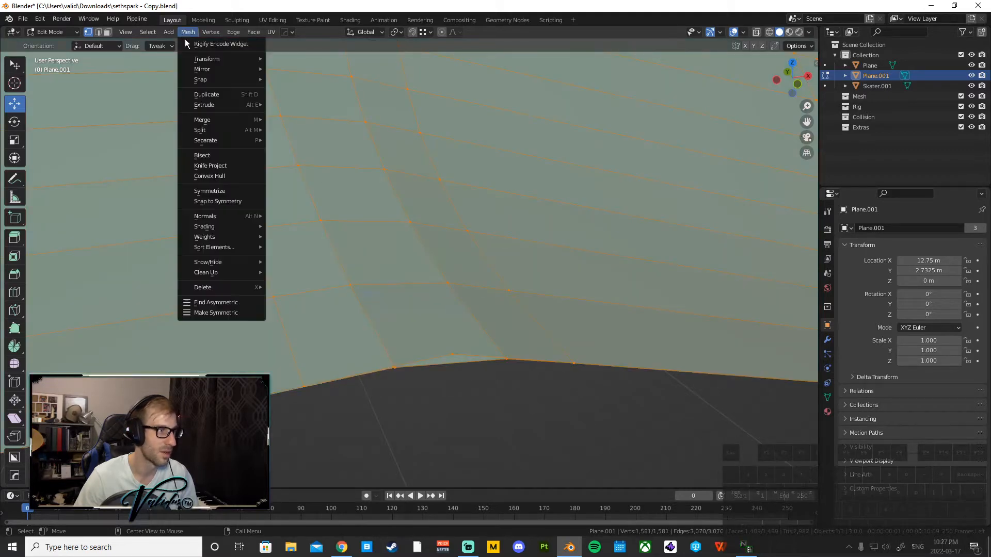
mouse_move(213, 274)
left_click(325, 351)
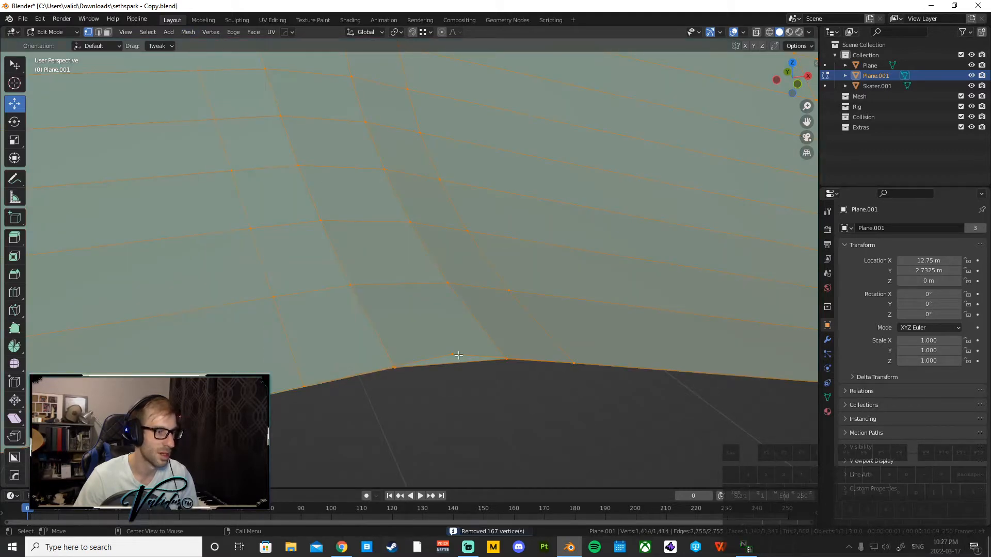
right_click(451, 353)
left_click(449, 357)
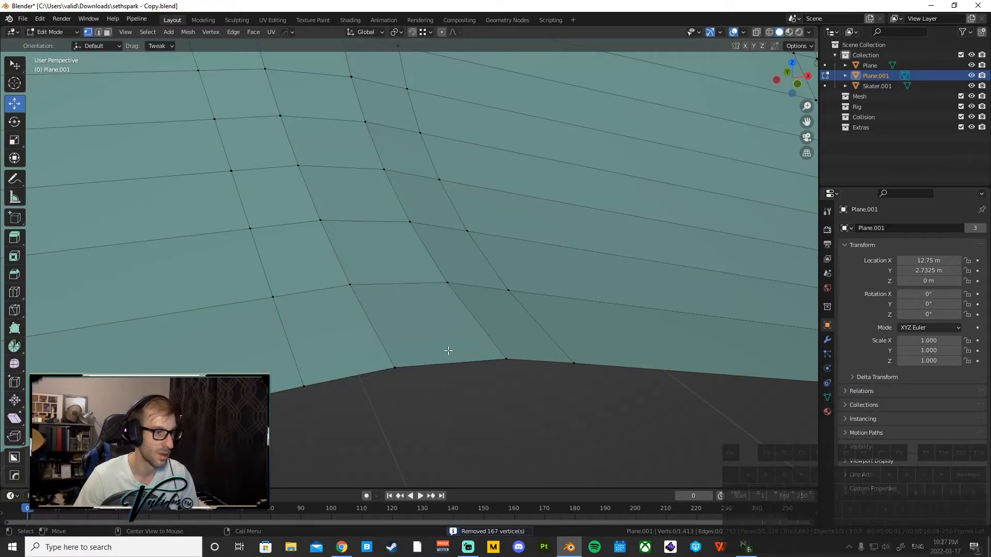
Delete the unwanted cap and connecting faces covering the underside of the ramp's outer corner
middle_click_drag(449, 350, 454, 223)
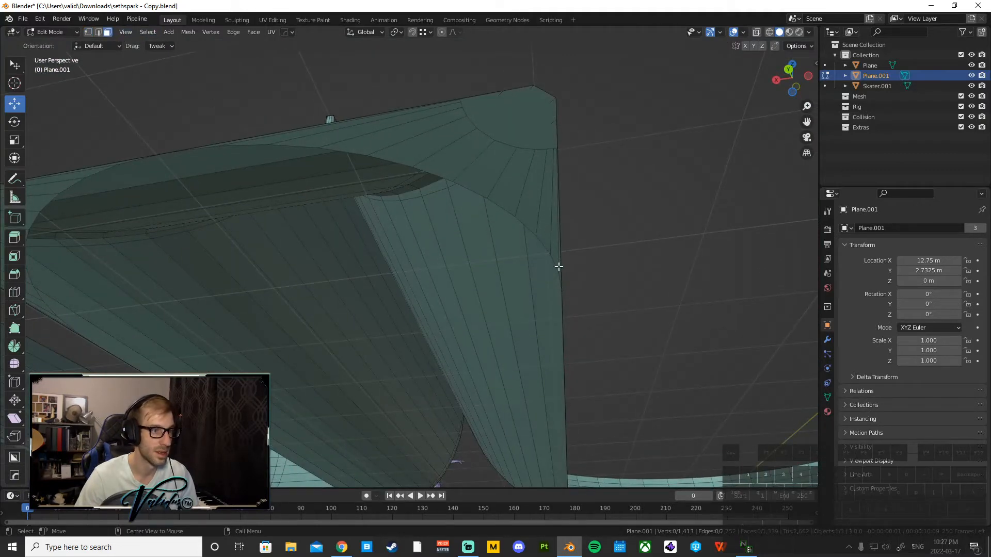
left_click(362, 119, "alt")
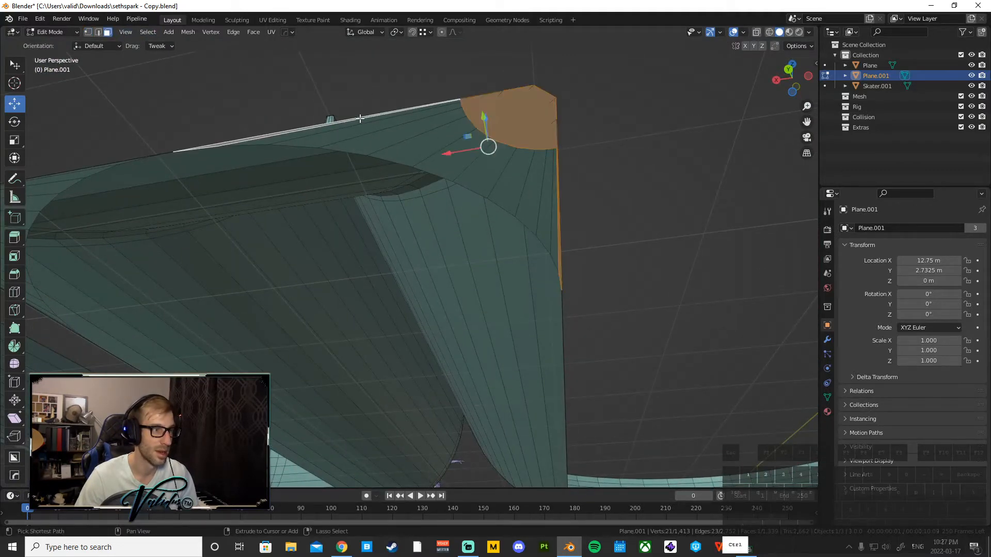
middle_click_drag(362, 120, 402, 174)
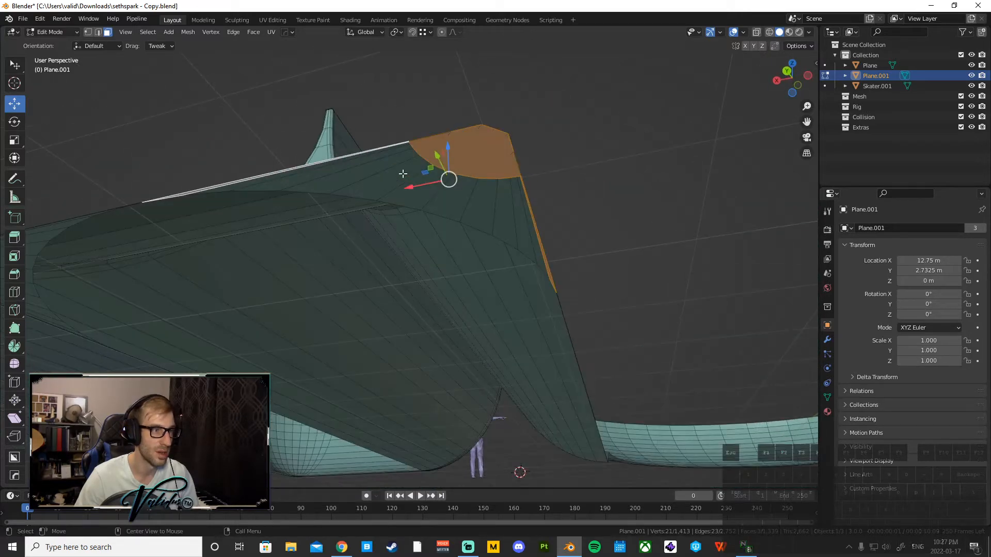
left_click(345, 177, "ctrl")
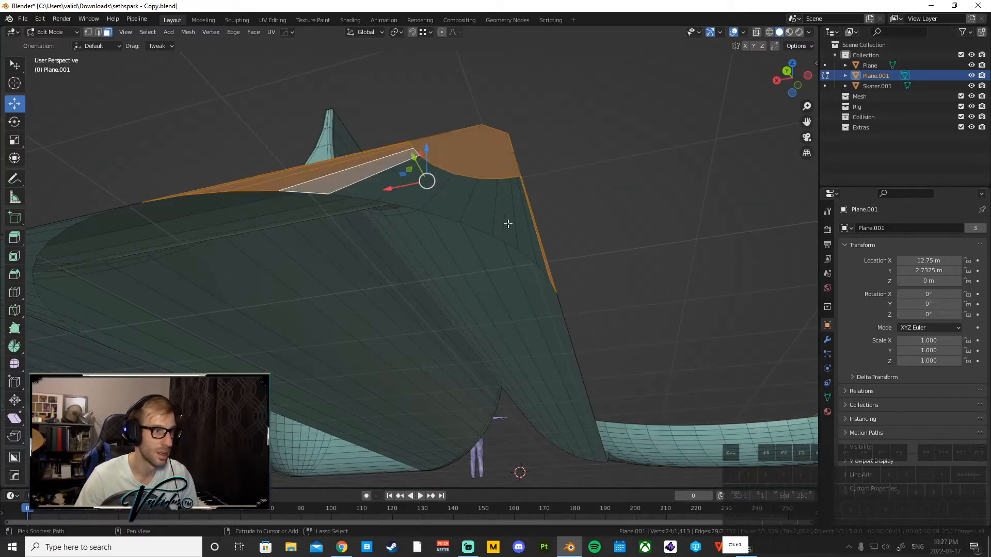
right_click(533, 238)
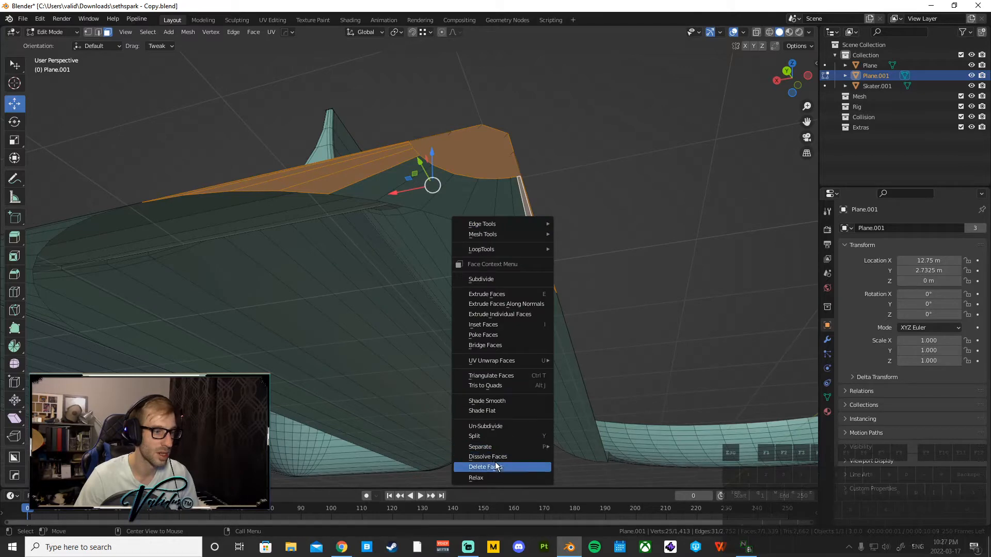
left_click(498, 467)
left_click(375, 187)
right_click(519, 229)
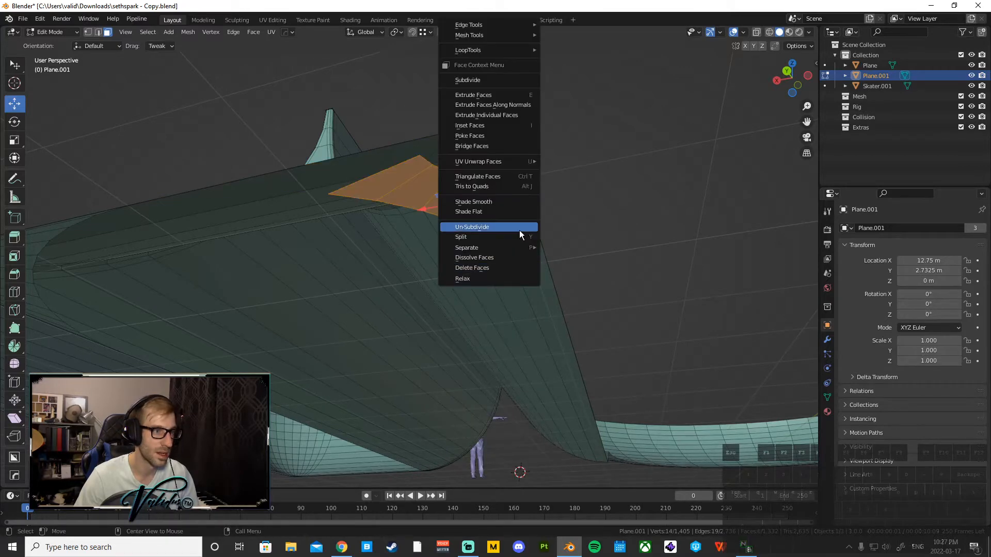
left_click(503, 269)
Delete the matching unwanted cap and side faces covering another outer corner of the ramp
middle_click_drag(65, 242, 352, 270)
left_click(371, 246, "alt")
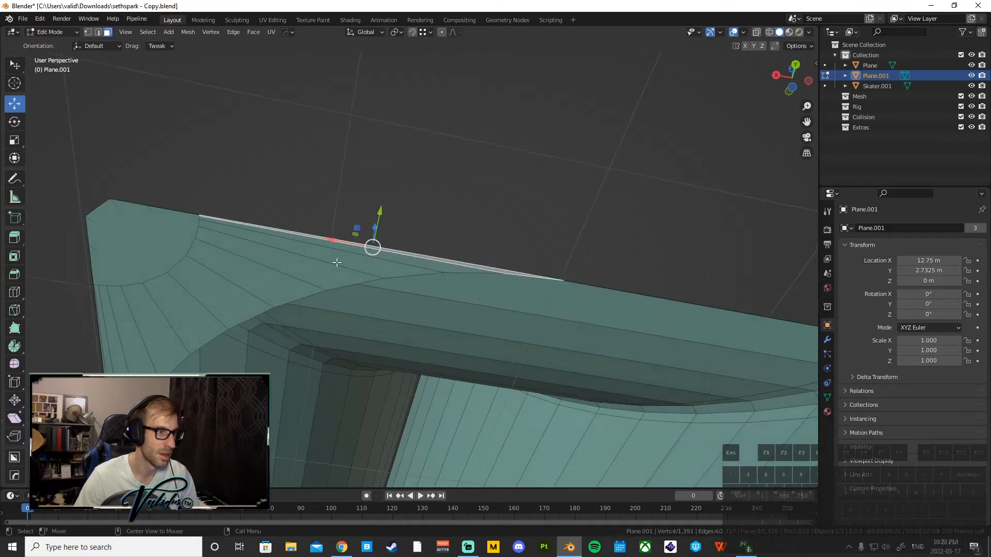
left_click(177, 276, "ctrl")
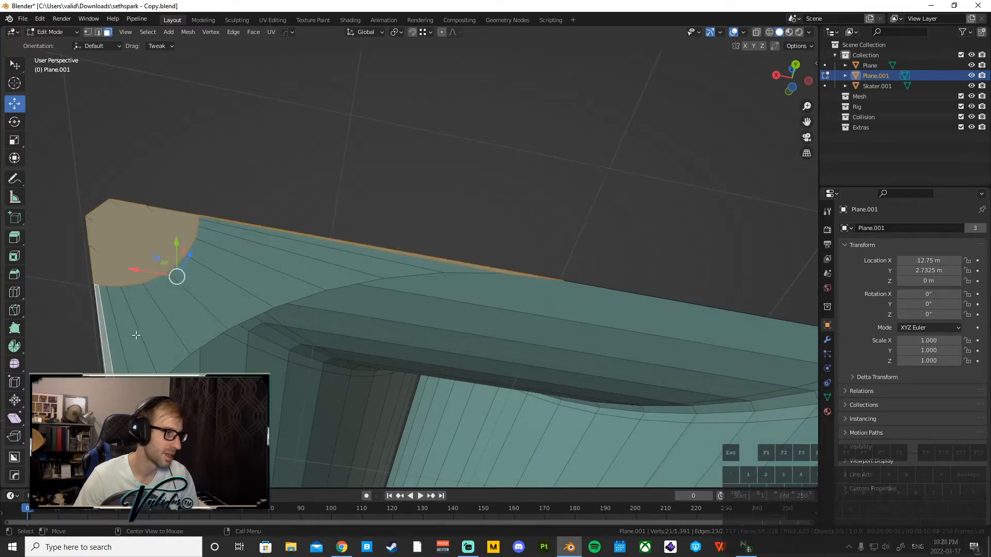
key("shift")
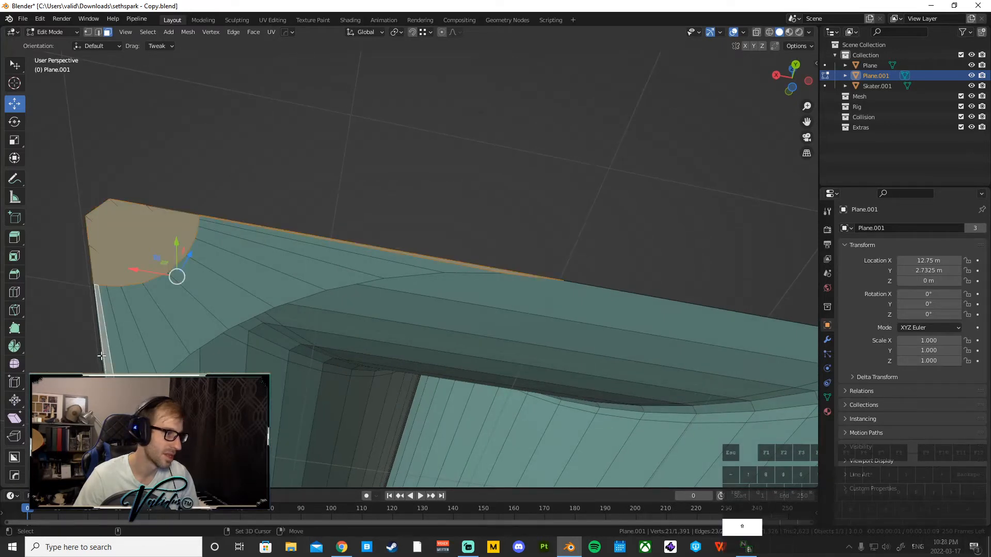
left_click_drag(102, 362, 322, 242, "shift")
right_click(322, 241)
left_click(296, 270)
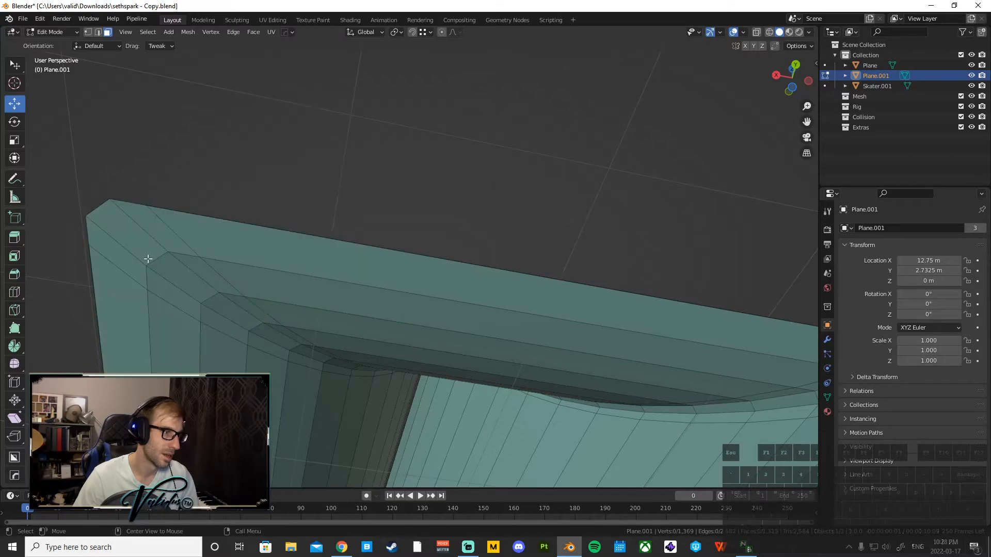
Examine the ramp mesh from above and below, including the corners, the spine and the curved walls
middle_click_drag(296, 270, 230, 245)
scroll(248, 215, "down", 5)
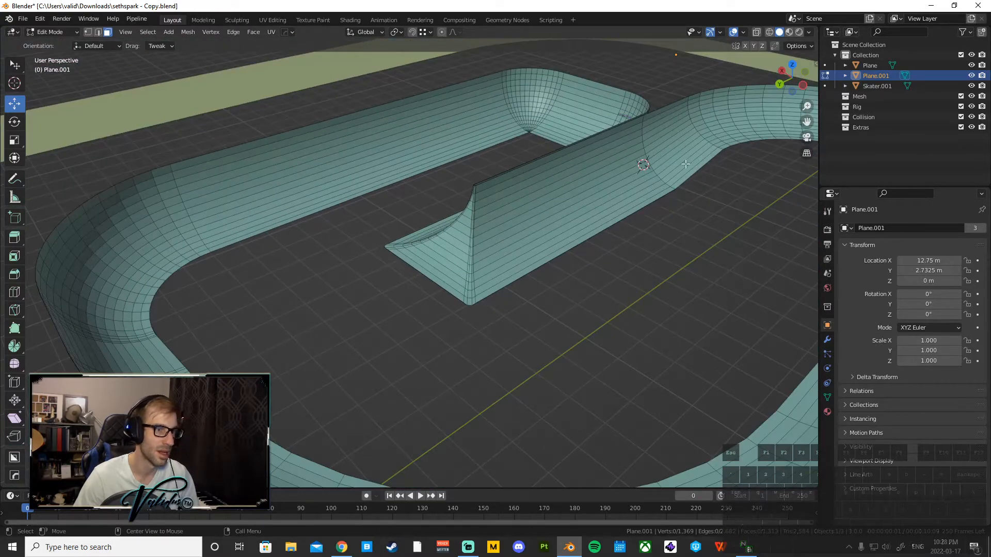
scroll(553, 214, "down", 3)
middle_click_drag(553, 213, 372, 232)
scroll(386, 286, "up", 4)
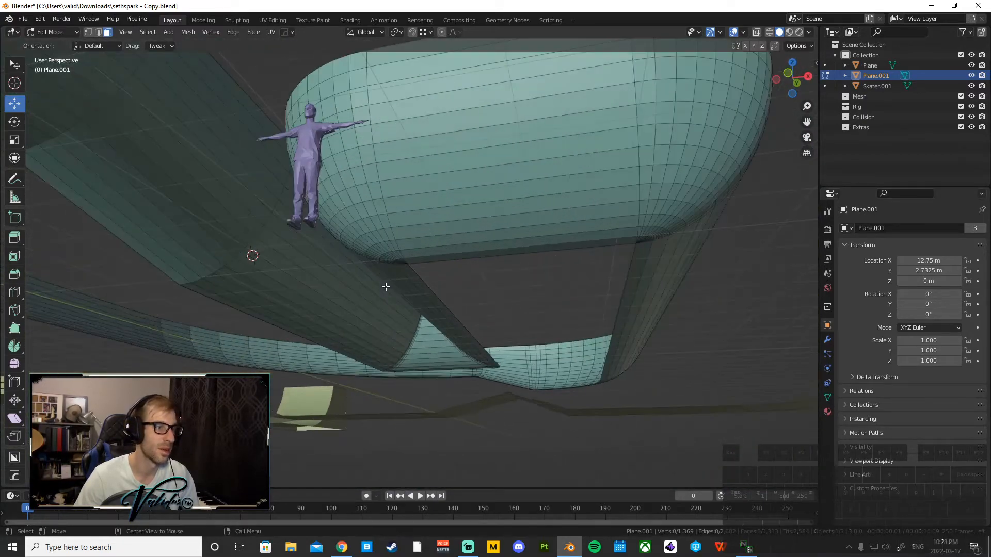
middle_click_drag(386, 286, 397, 231)
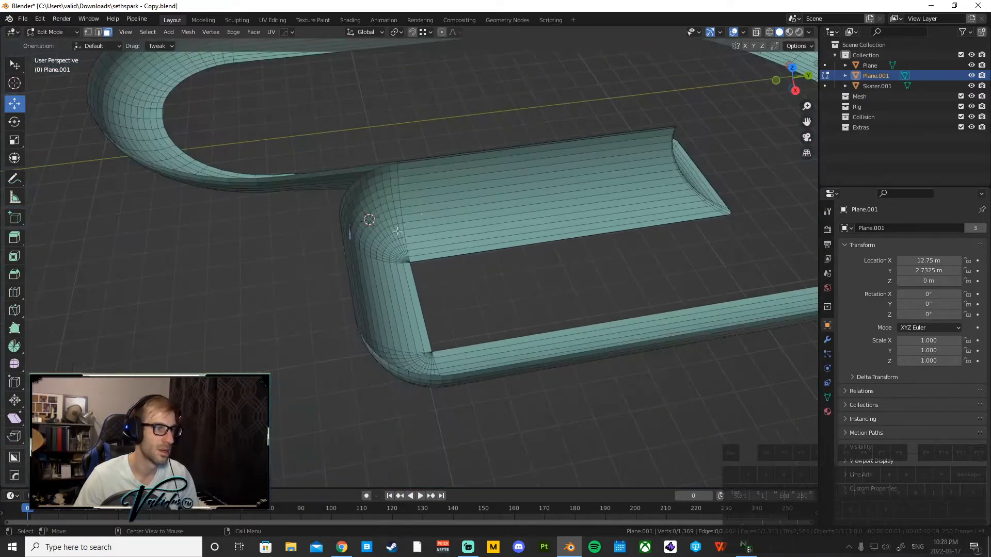
middle_click_drag(541, 186, 180, 100)
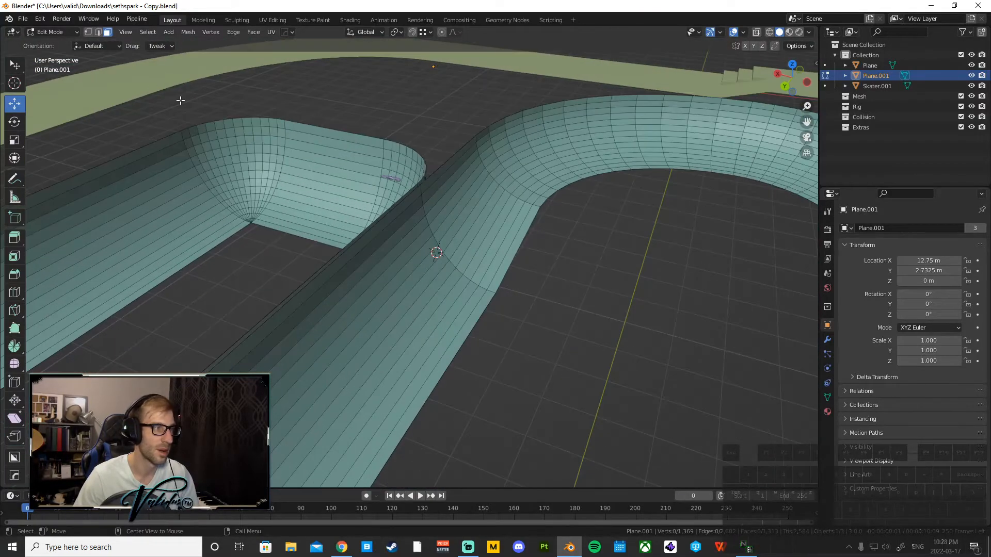
Bevel the two edge loops bounding the transition between spine and curved wall with Depth width type, about 0.491 m and 3 segments
left_click(98, 32)
middle_click_drag(392, 268, 353, 288)
left_click(353, 288, "alt")
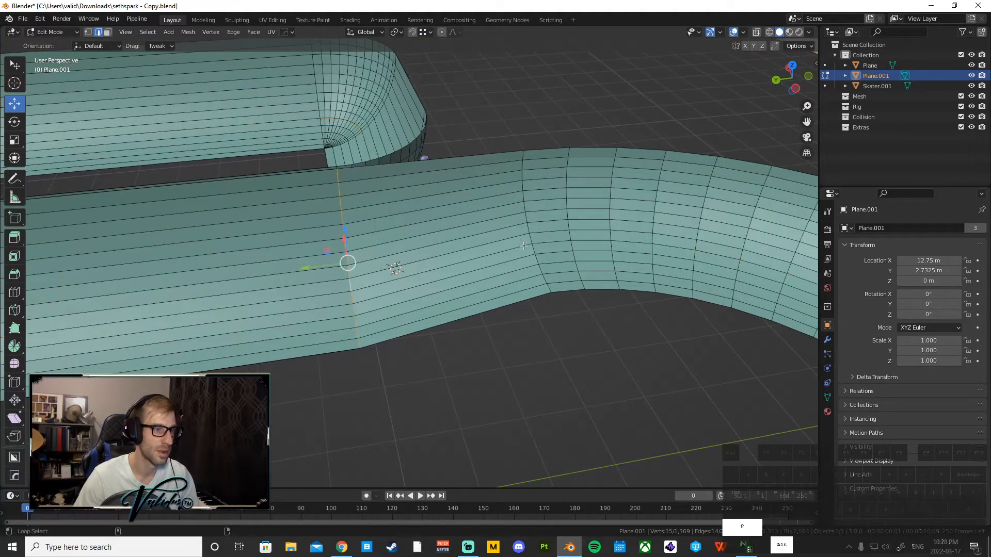
middle_click_drag(530, 247, 666, 228)
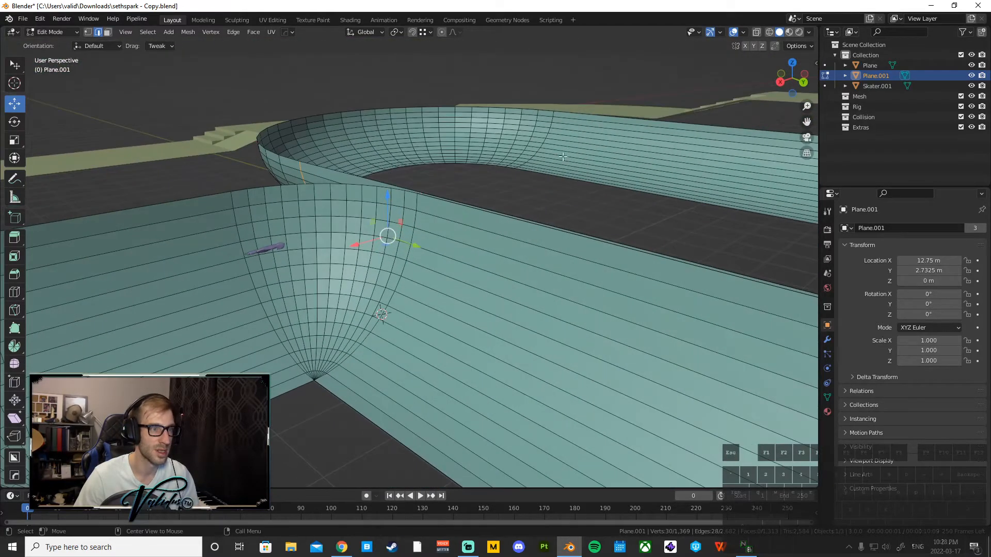
middle_click_drag(563, 156, 668, 167)
middle_click_drag(315, 164, 464, 208)
key("ctrl+b")
left_click(453, 158)
Remove the stray vertex on the upper edge of the spine wall beside the newly bevelled transition
left_click(88, 32)
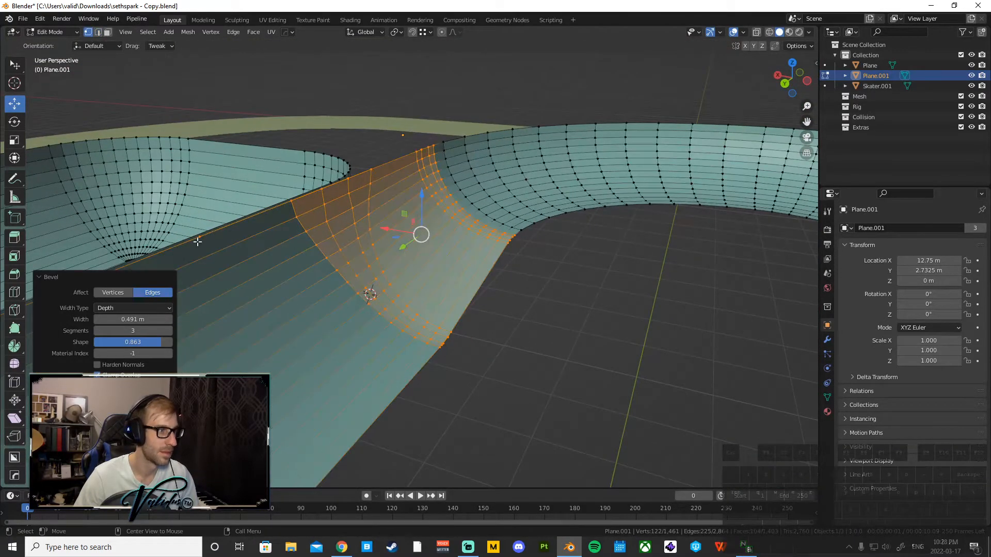
left_click(198, 238)
right_click(199, 238)
left_click(178, 441)
middle_click_drag(321, 268, 210, 273)
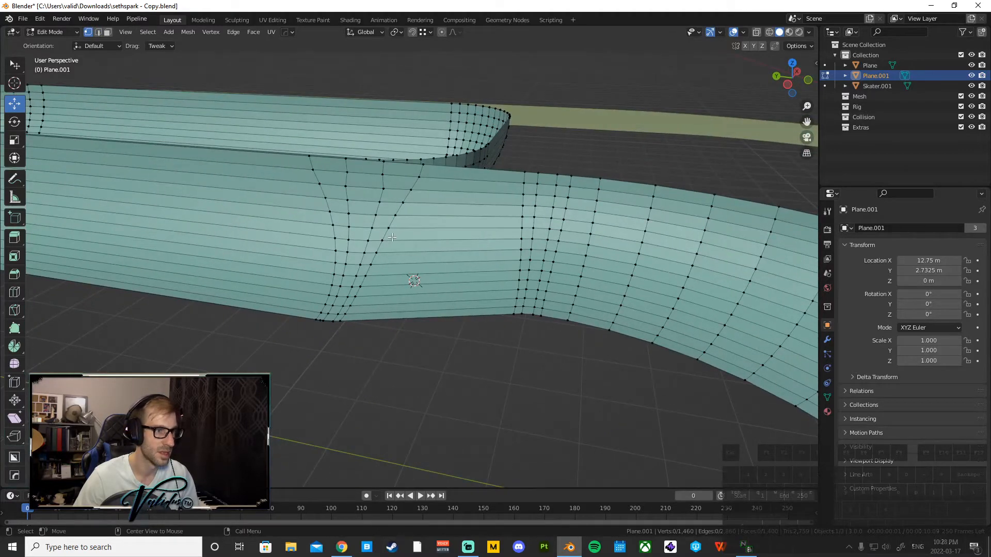
Select the entire ramp mesh and merge its vertices by distance
middle_click_drag(393, 237, 291, 118)
key("a")
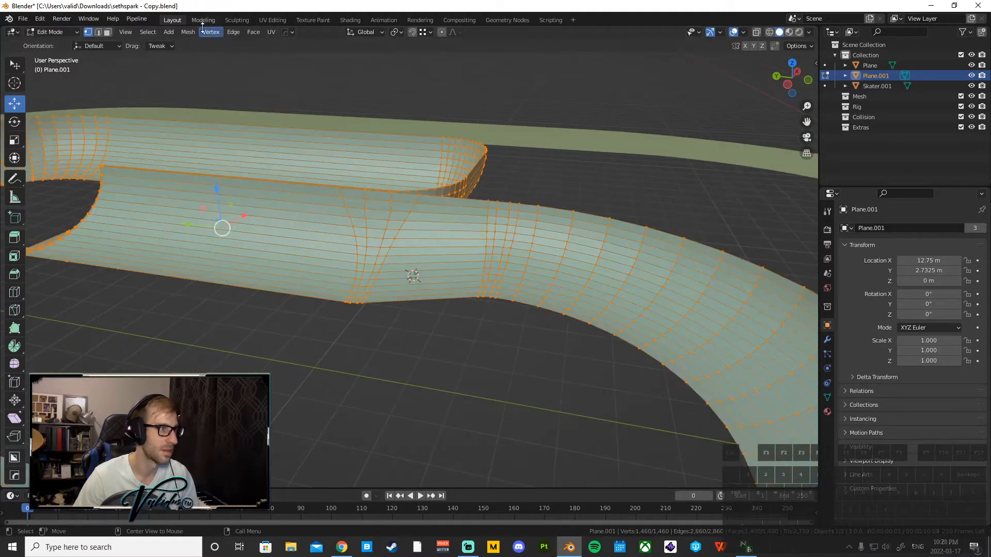
left_click(188, 32)
mouse_move(242, 273)
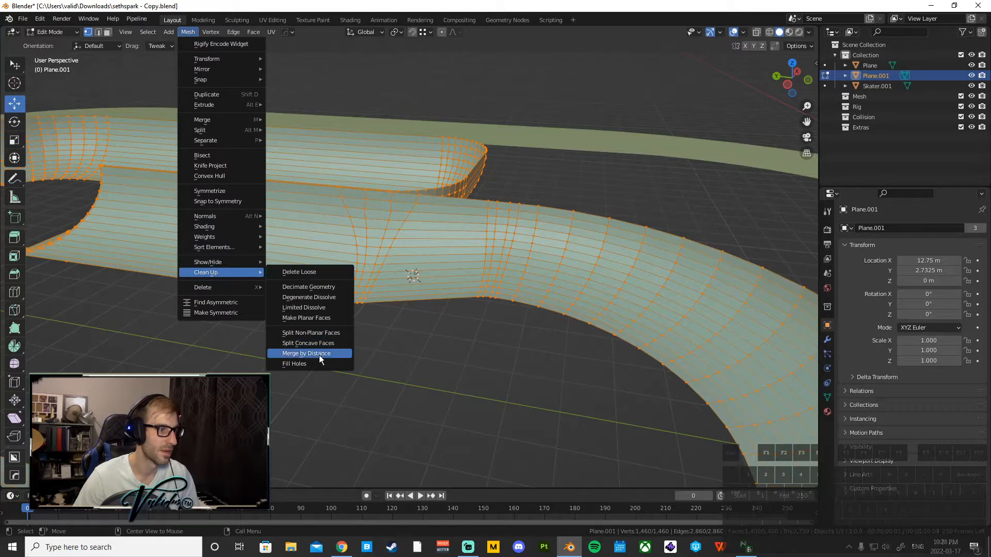
left_click(319, 355)
Dissolve two stray vertices by the spine's free end, one on the long lower edge and one on the end slope's base edge
middle_click_drag(321, 313, 309, 290)
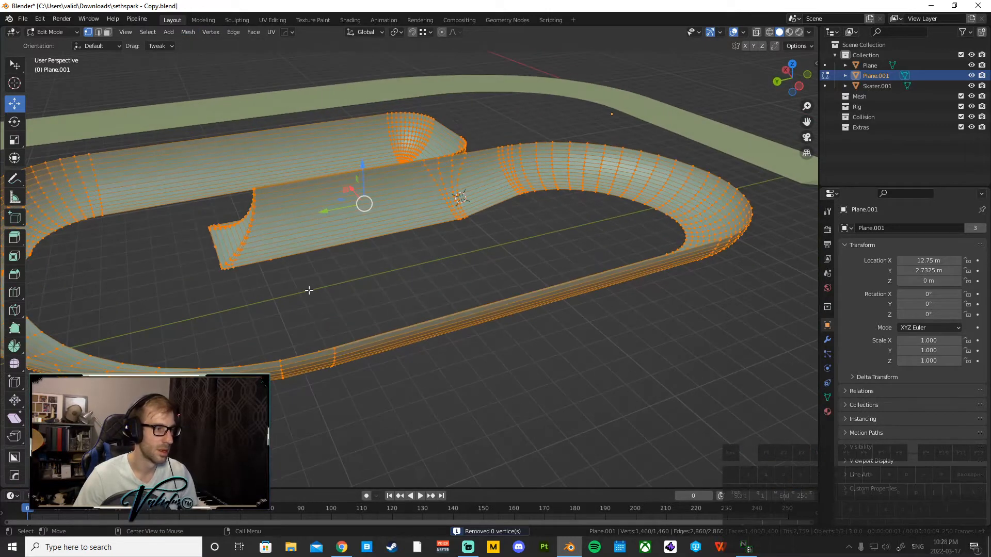
left_click(271, 261)
right_click(271, 261)
left_click(262, 262)
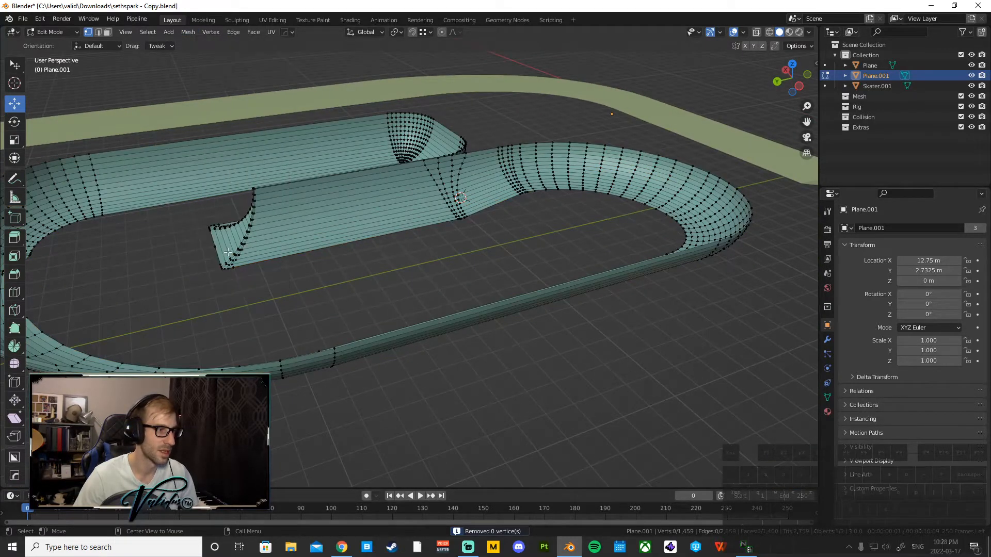
left_click(214, 246)
right_click(214, 246)
left_click(213, 246)
Dissolve the remaining stray vertex partway along the base edge of the spine's end slope
middle_click_drag(205, 246, 337, 312, "shift")
scroll(337, 312, "up", 5)
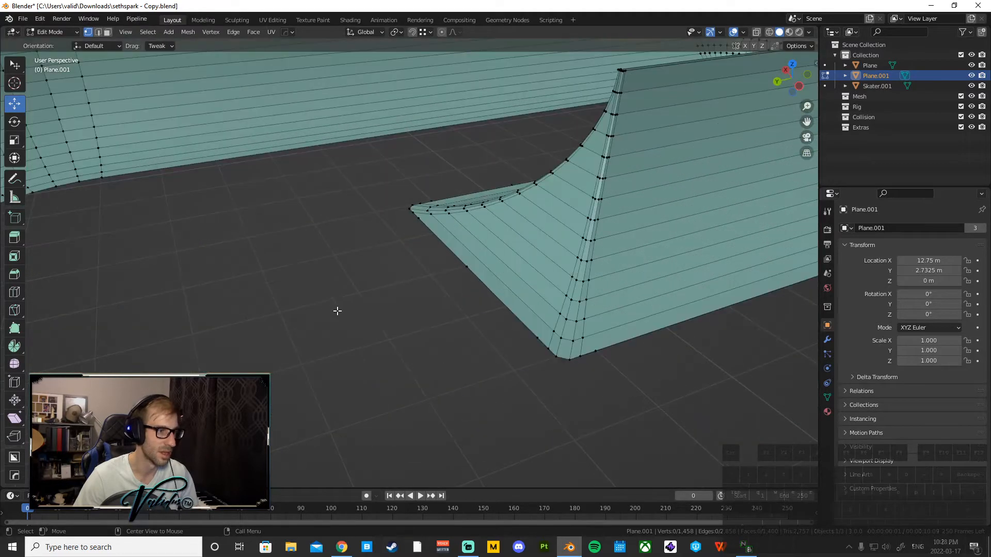
scroll(337, 311, "up", 3)
right_click(532, 275)
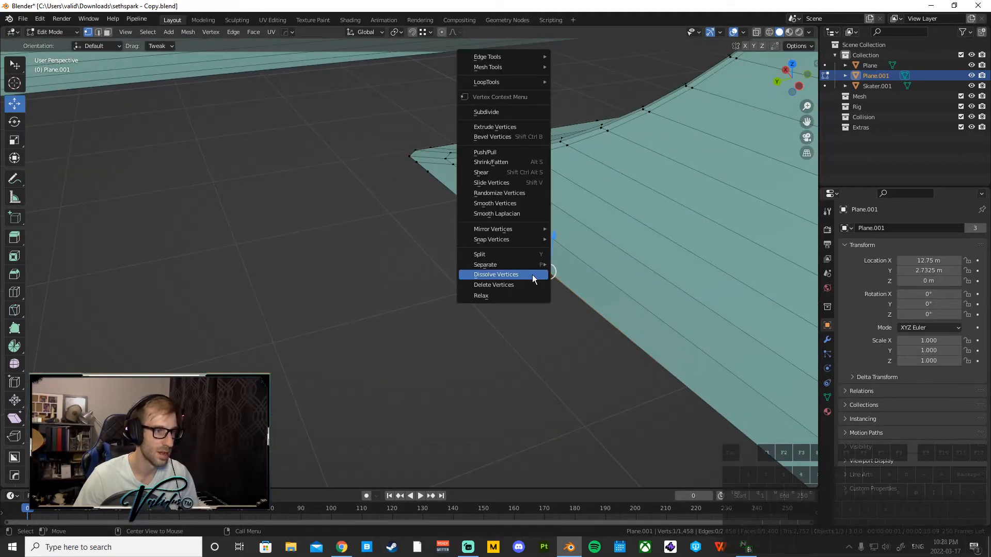
left_click(532, 274)
Dissolve the two stray vertices on the opposite long lower edge of the spine, close to its free end
middle_click_drag(532, 275, 480, 194)
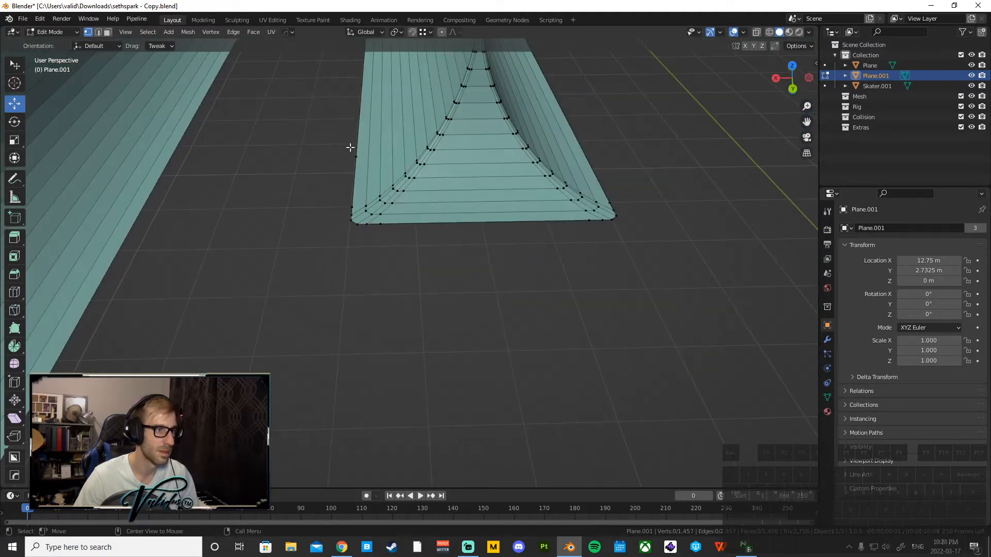
left_click(351, 151)
right_click(350, 152)
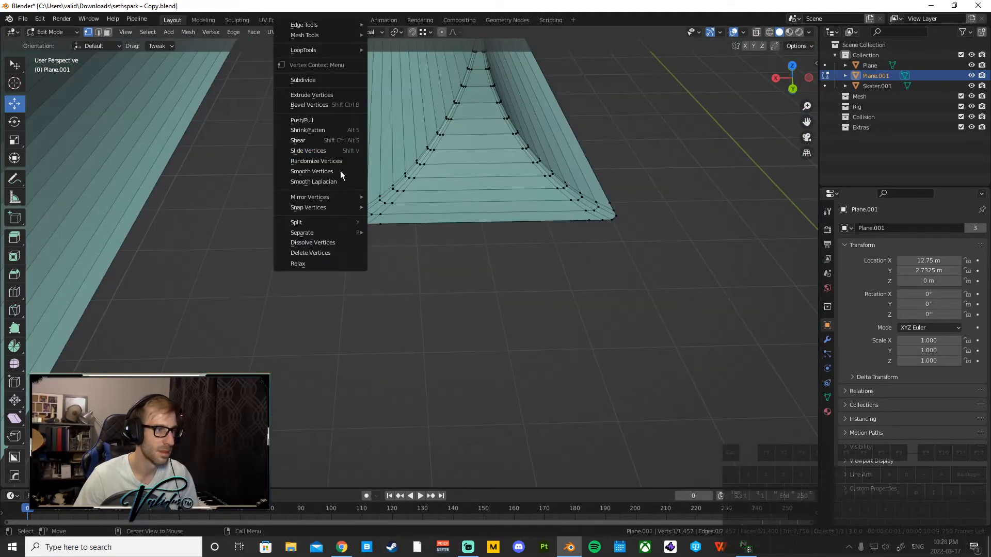
left_click(311, 240)
left_click(353, 204)
right_click(353, 204)
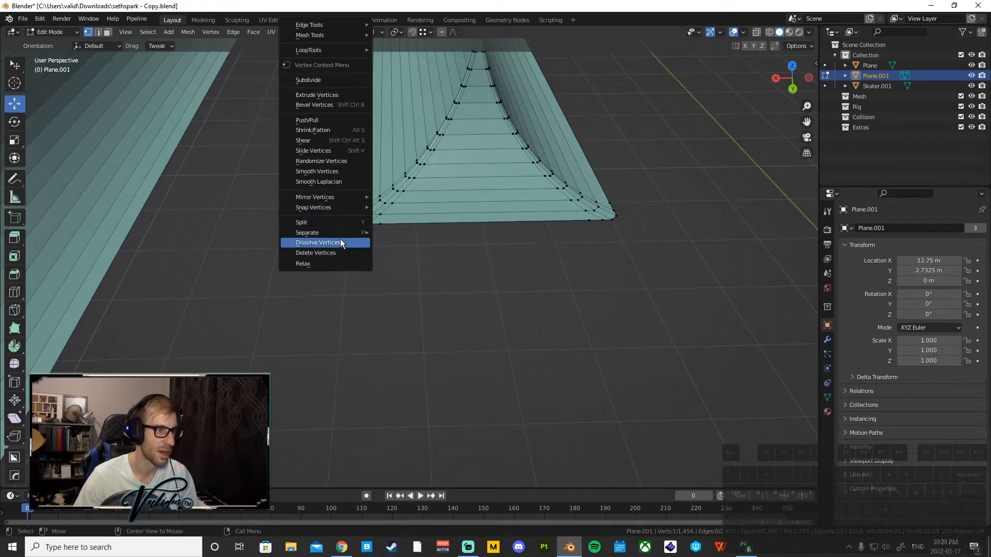
left_click(340, 243)
Dissolve the extra vertex on the end slope's base edge, just inside the bevelled corner nearest the cleaned side
scroll(382, 191, "down", 7)
middle_click_drag(387, 183, 396, 263)
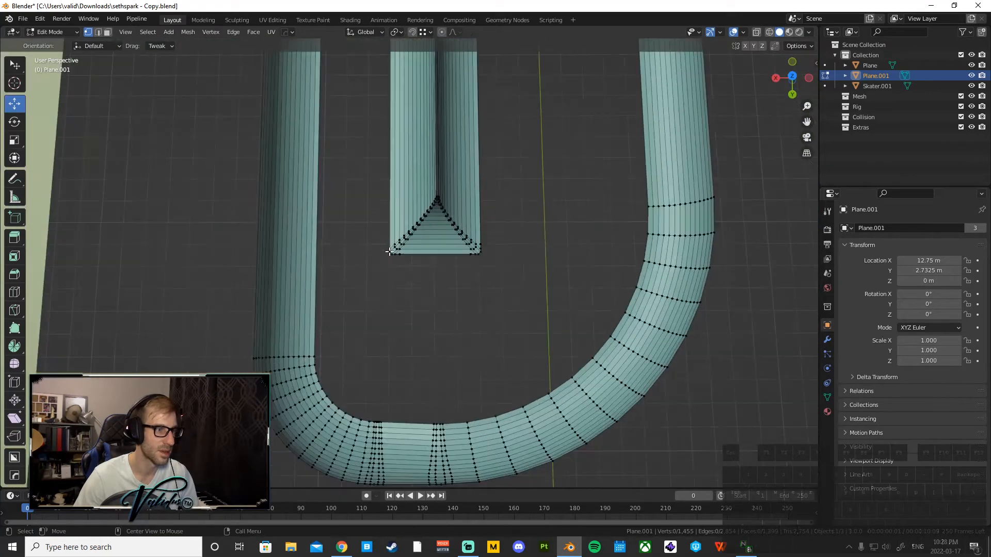
scroll(397, 279, "up", 9)
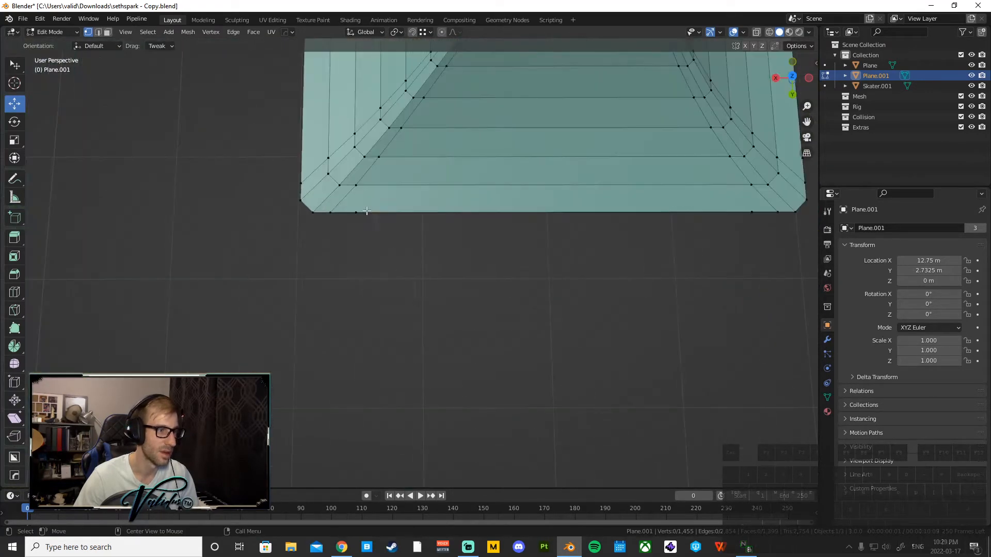
left_click(366, 211)
right_click(363, 210)
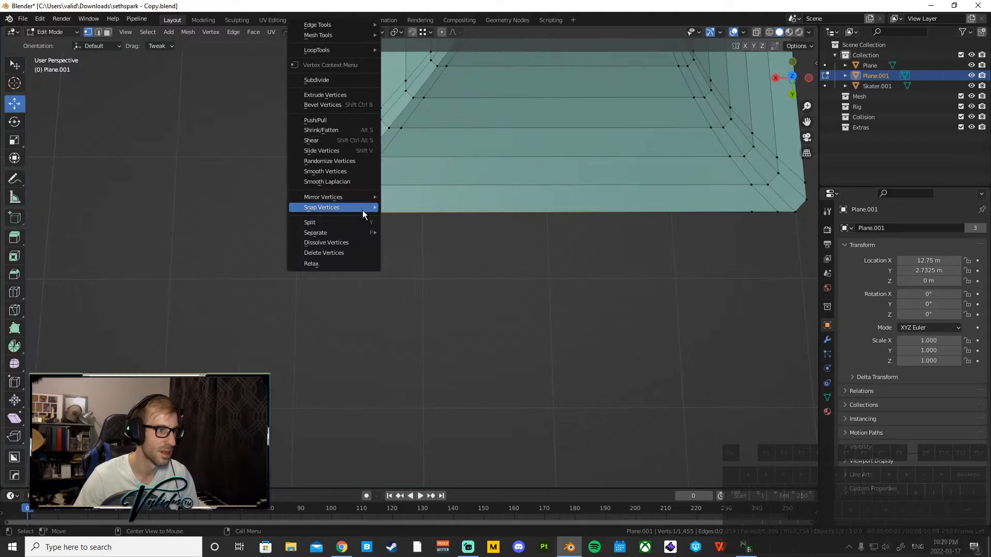
left_click(359, 252)
Select the entire mesh and clean it up by deleting loose geometry
key("a")
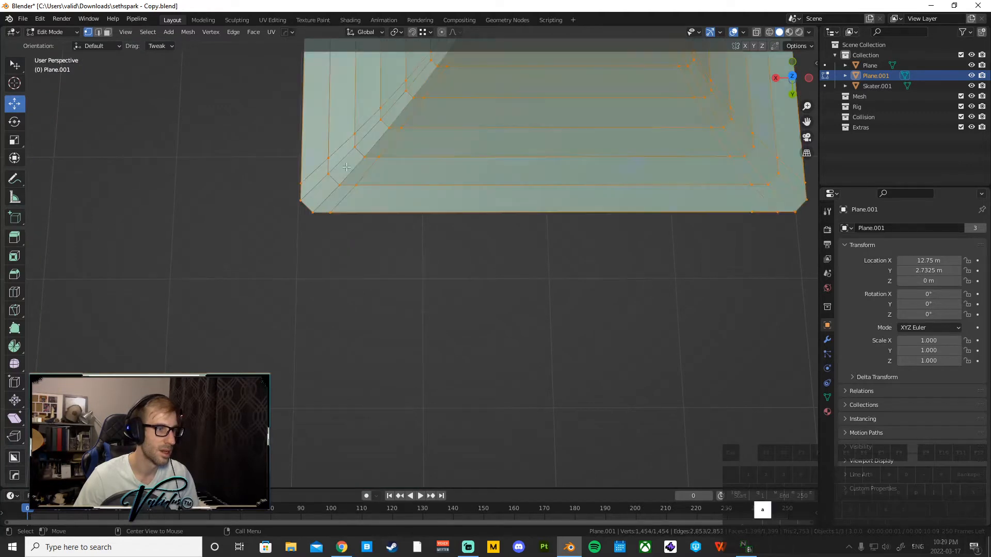
left_click(188, 32)
mouse_move(220, 273)
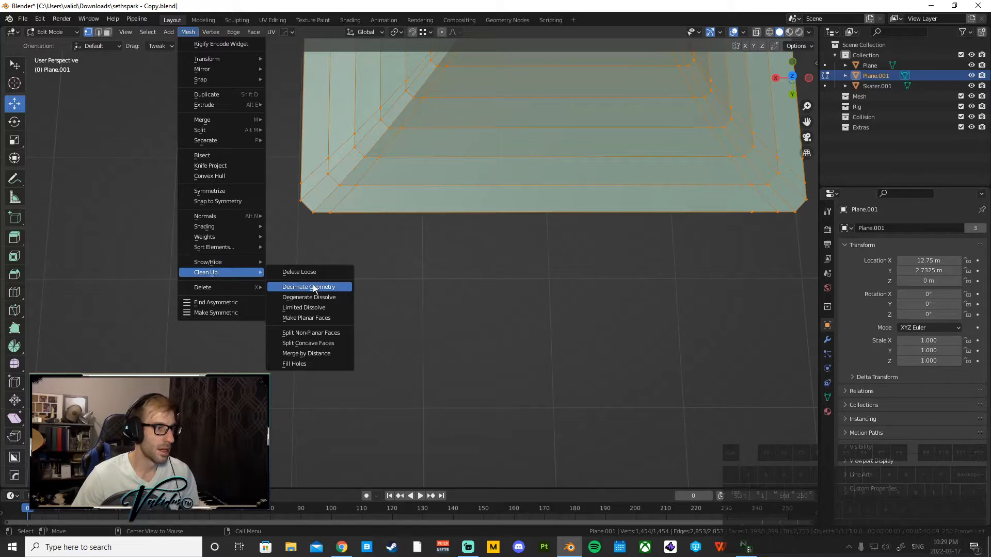
left_click(314, 287)
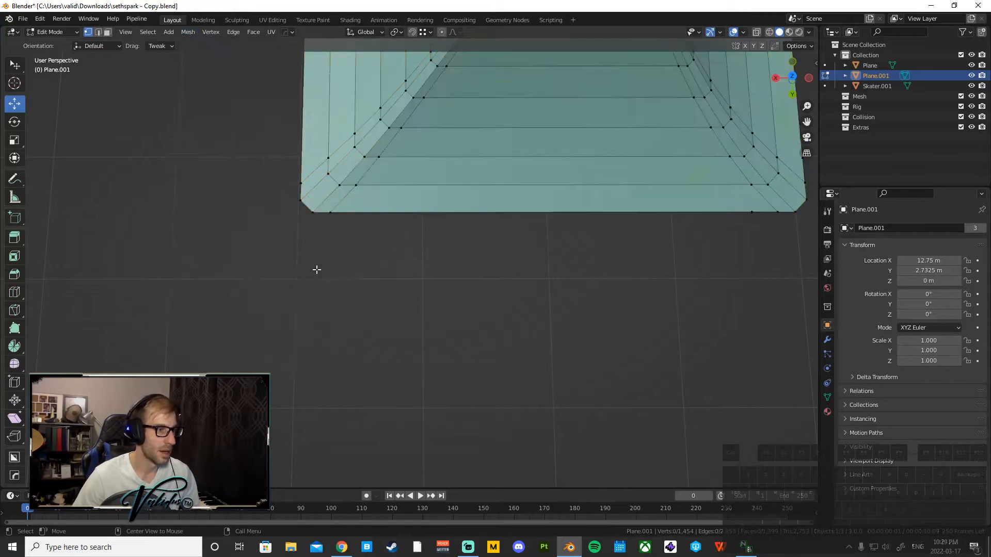
Dissolve the extra vertex inside the other corner of the end slope's base edge and the stray one on the spine's nearby lower edge
right_click(746, 209)
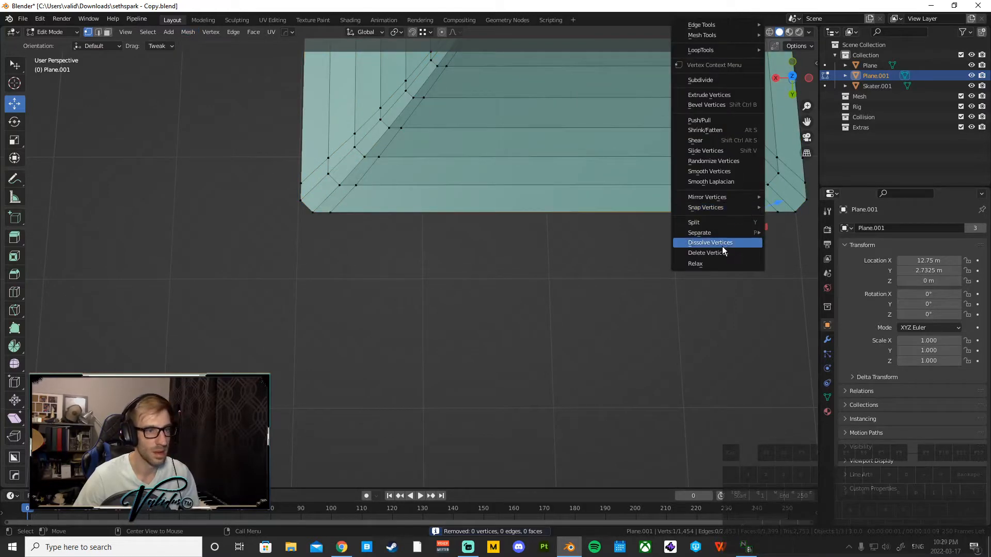
left_click(720, 251)
scroll(692, 207, "down", 7)
middle_click_drag(633, 172, 505, 147)
right_click(469, 340)
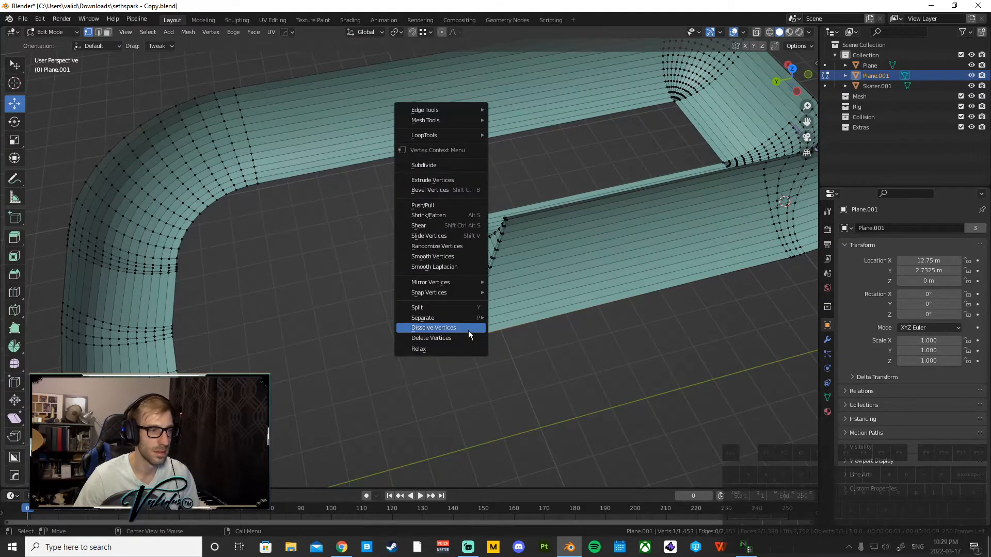
left_click(469, 330)
middle_click_drag(781, 252, 468, 262, "shift")
scroll(472, 264, "up", 8)
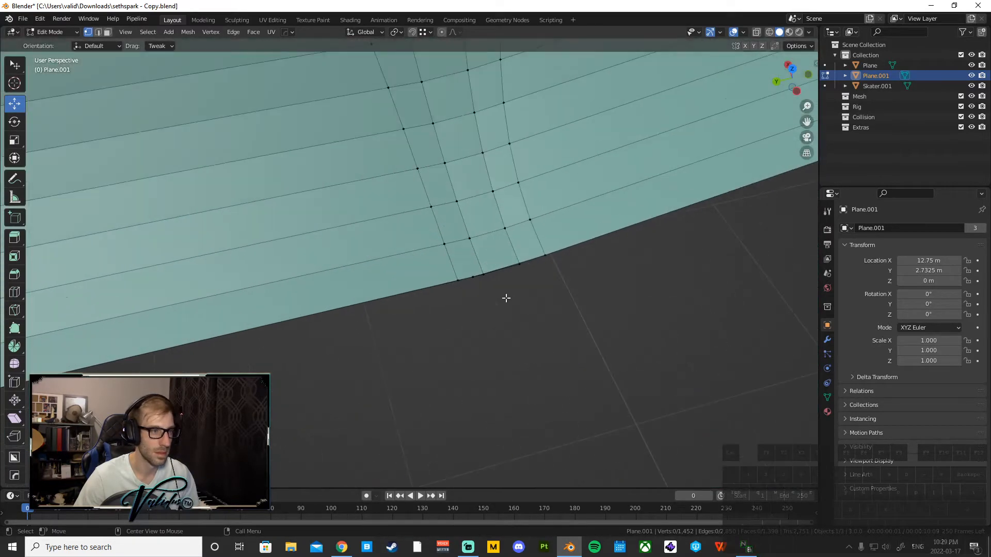
right_click(469, 276)
left_click(467, 277)
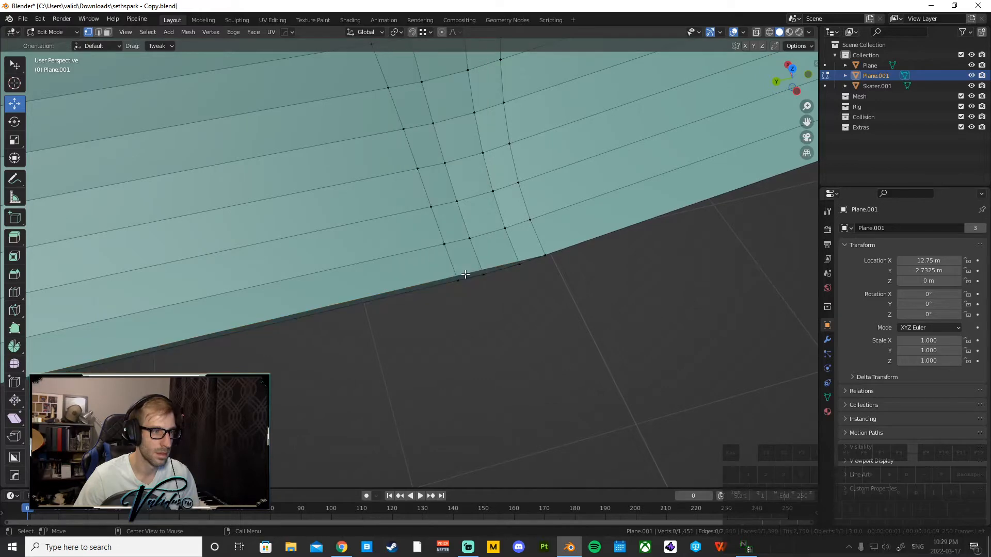
key("ctrl+z")
Dissolve the stray vertex between the bevel loops on the lower edge of the spine's transition
right_click(473, 277)
left_click(471, 279)
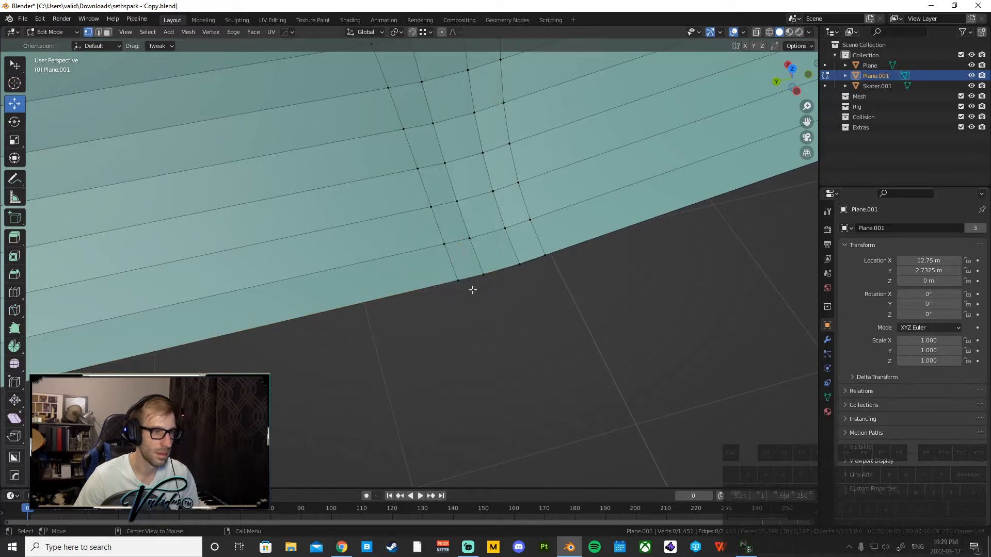
middle_click_drag(471, 288, 431, 262)
Dissolve the extra vertex between the bevel loops on the inner lower edge where the straight section meets the tight curved corner
scroll(587, 205, "down", 5)
middle_click_drag(509, 228, 597, 249)
scroll(597, 257, "down", 2)
scroll(597, 248, "down", 2)
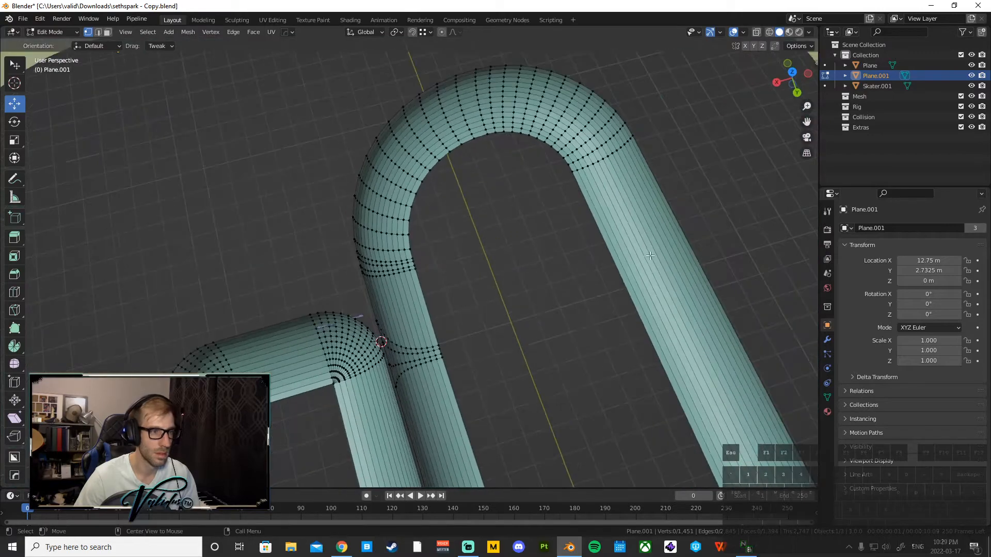
middle_click_drag(798, 240, 557, 245, "shift")
middle_click_drag(377, 245, 400, 274)
middle_click_drag(500, 274, 574, 276)
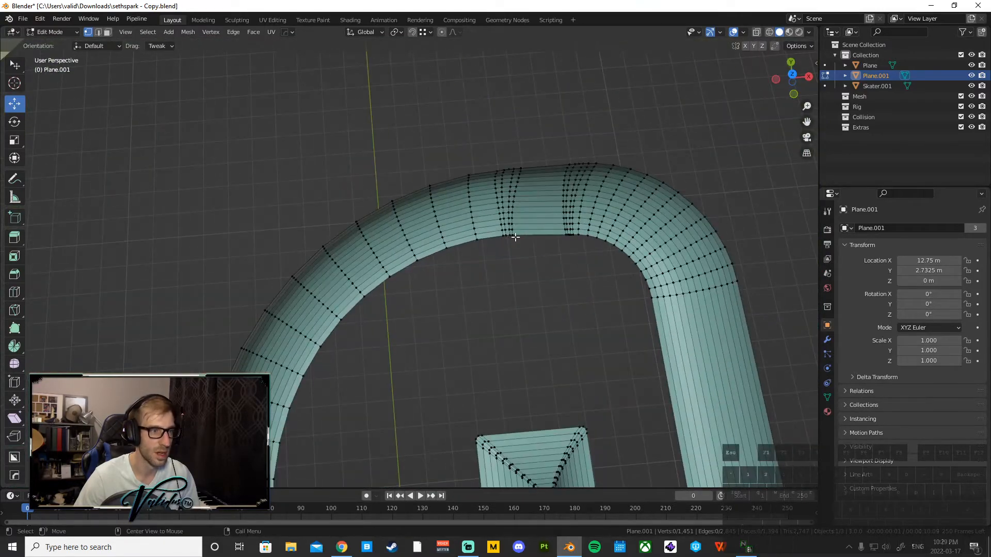
middle_click_drag(516, 238, 416, 265, "shift")
scroll(480, 269, "up", 4)
scroll(498, 276, "up", 1)
scroll(445, 279, "up", 3)
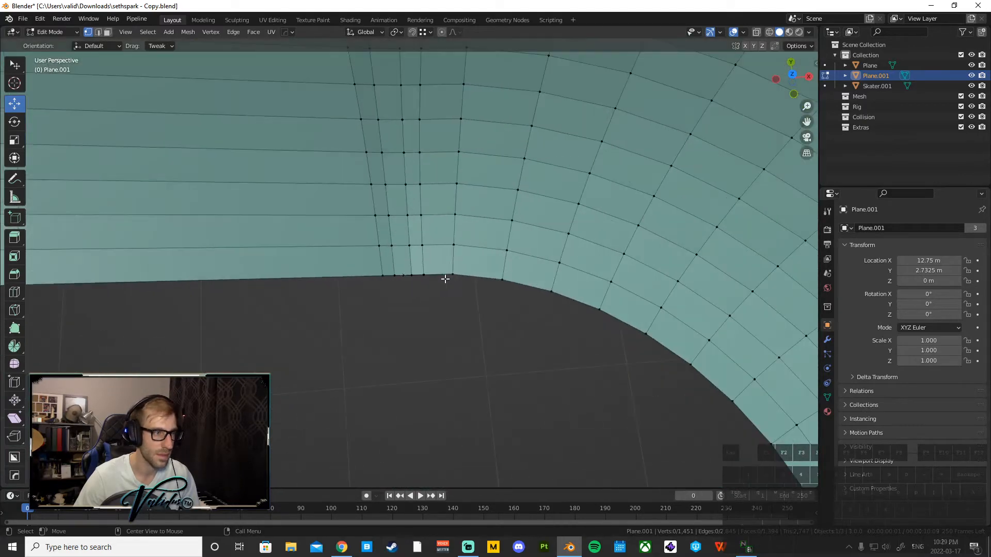
right_click(402, 275)
left_click(398, 281)
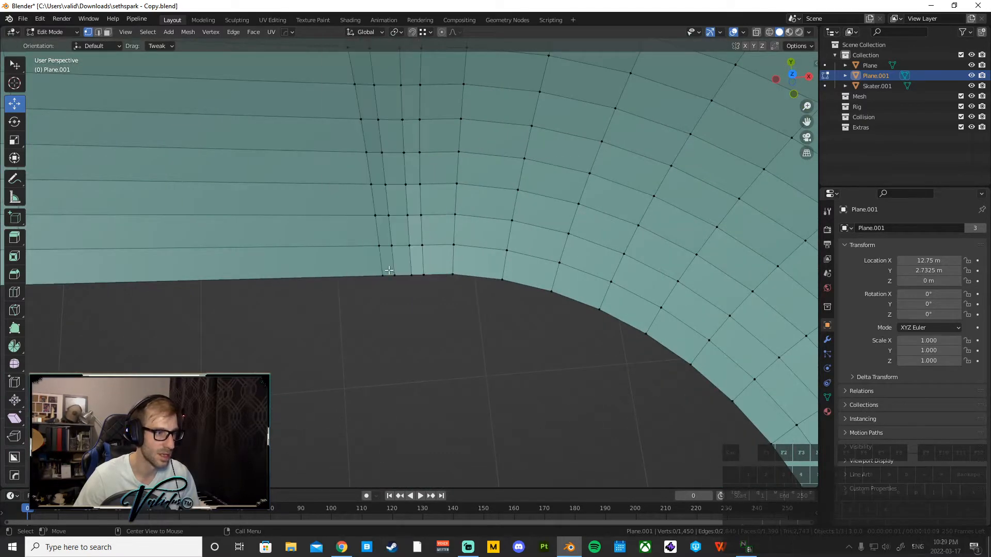
Merge the two neighbouring middle vertices on the end edge of the spine's top opening
scroll(233, 250, "down", 3)
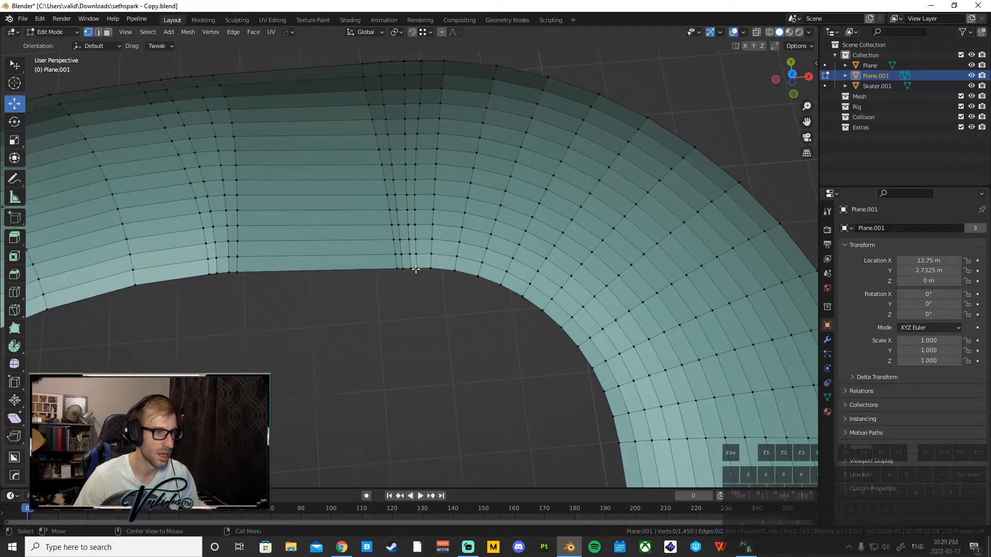
scroll(396, 281, "up", 3)
middle_click_drag(396, 281, 618, 192)
middle_click_drag(571, 148, 439, 250, "shift")
scroll(434, 299, "up", 5)
scroll(294, 289, "down", 6)
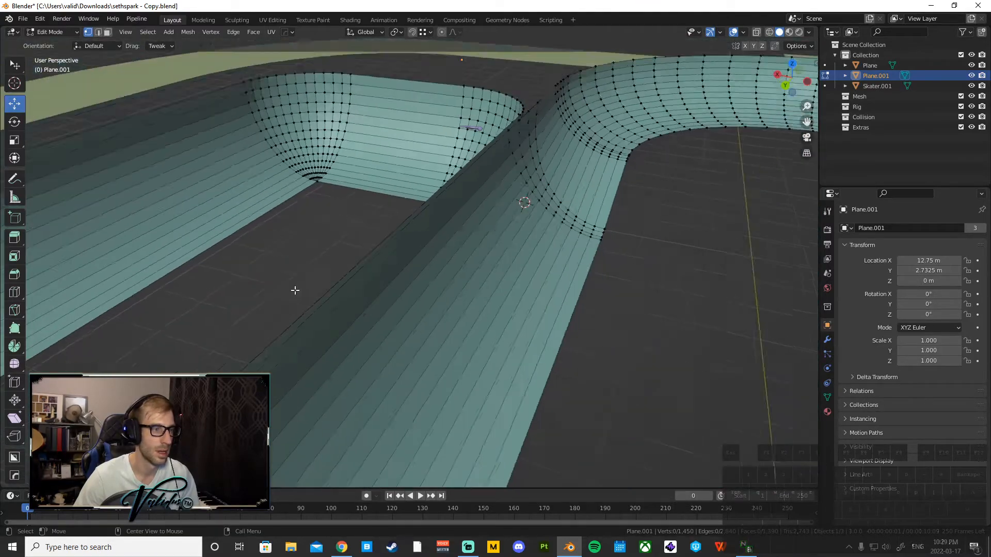
scroll(287, 351, "down", 1)
middle_click_drag(287, 351, 363, 269, "shift")
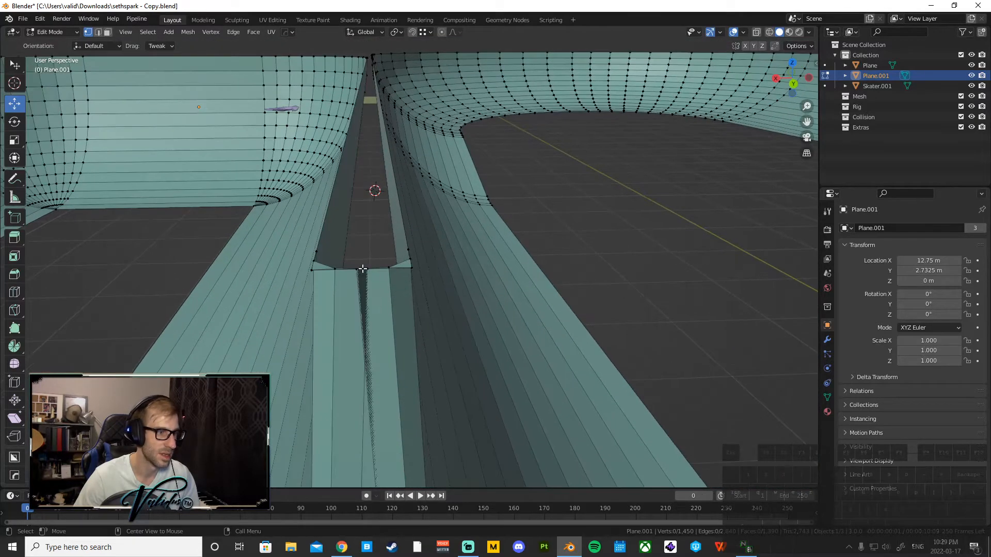
left_click(354, 269, "shift")
right_click(354, 268)
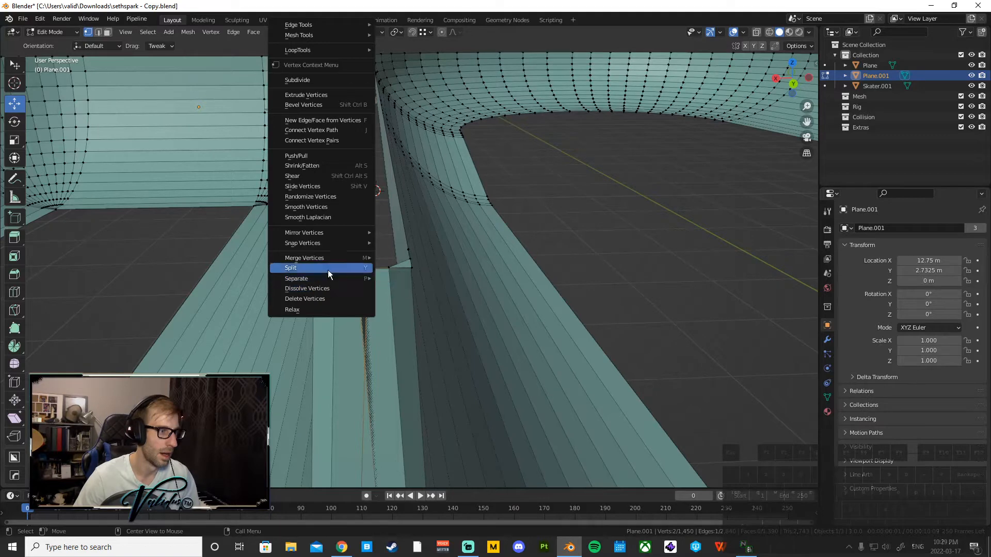
mouse_move(331, 261)
left_click(410, 257)
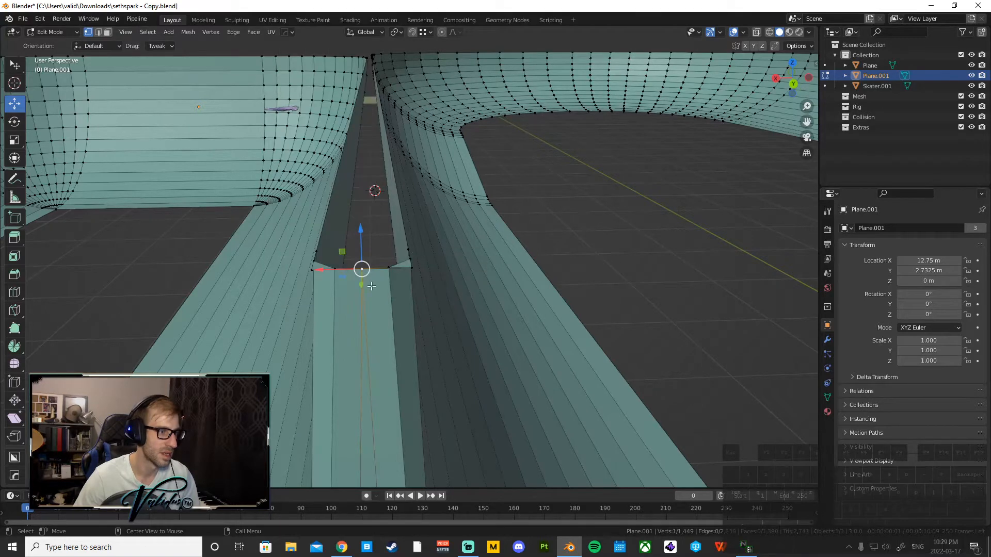
Delete the two small triangular faces at the corners of the spine's top opening
scroll(368, 306, "up", 6)
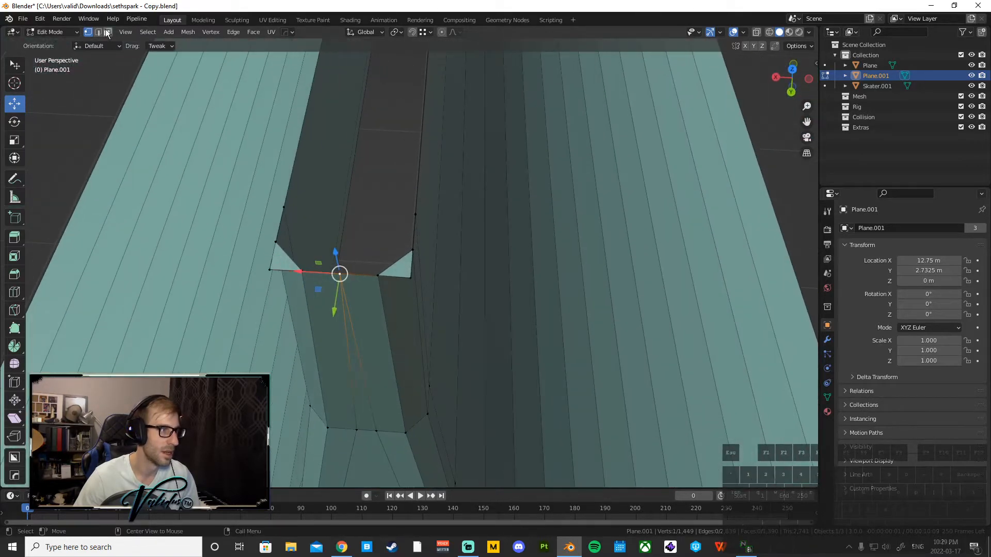
left_click(107, 32)
left_click(397, 264, "shift")
right_click(389, 436)
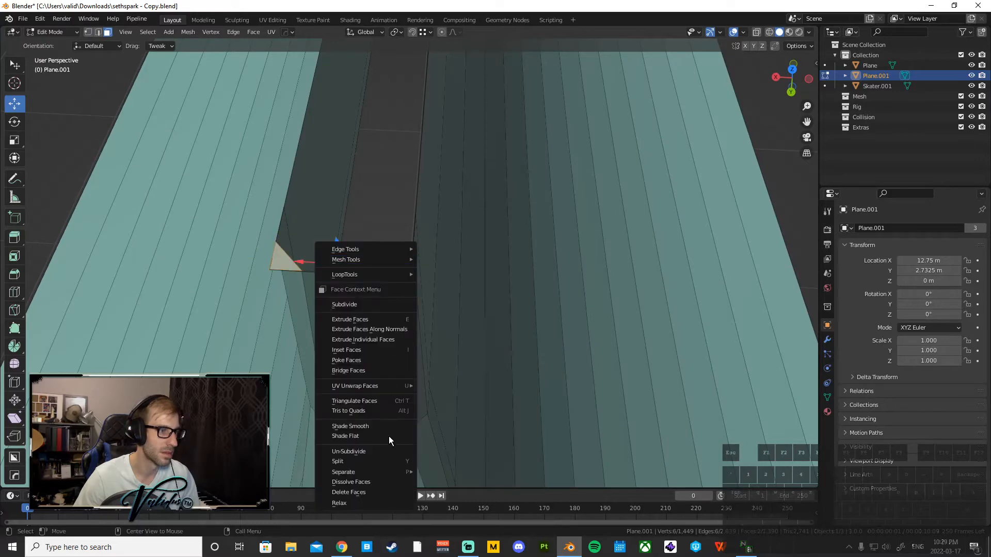
left_click(349, 492)
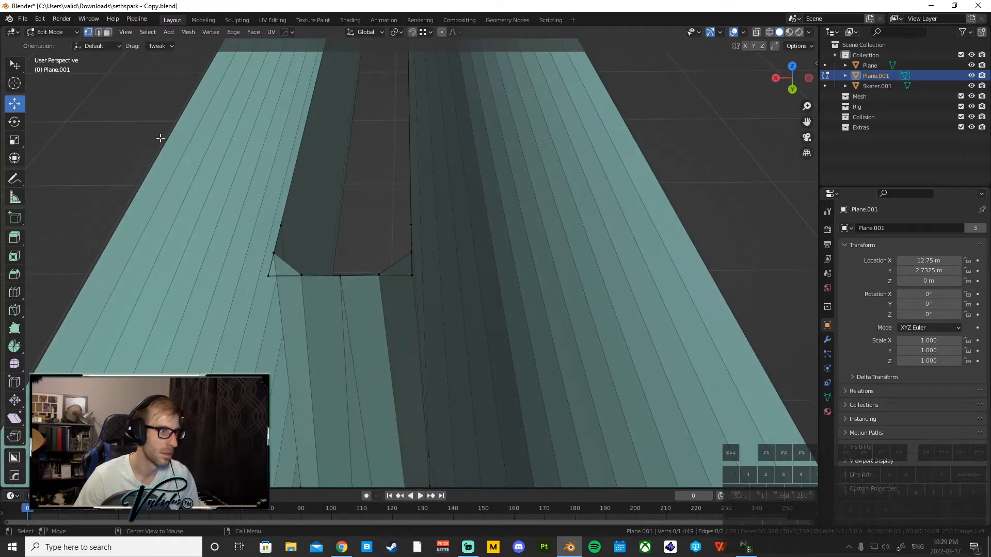
Delete the two leftover outer corner vertices at the end of the spine's top opening
left_click(268, 277)
left_click(406, 277, "shift")
right_click(407, 280)
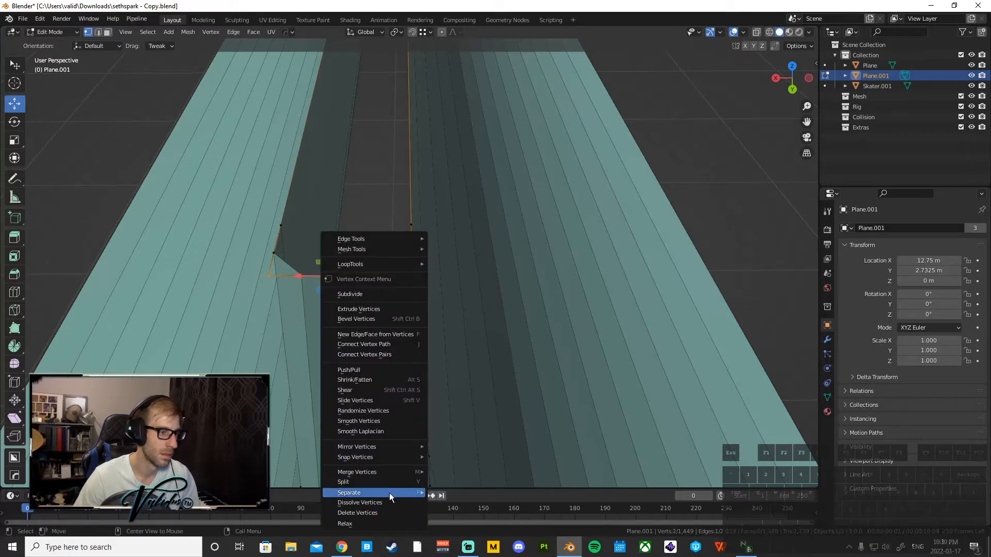
left_click(385, 506)
right_click(285, 287)
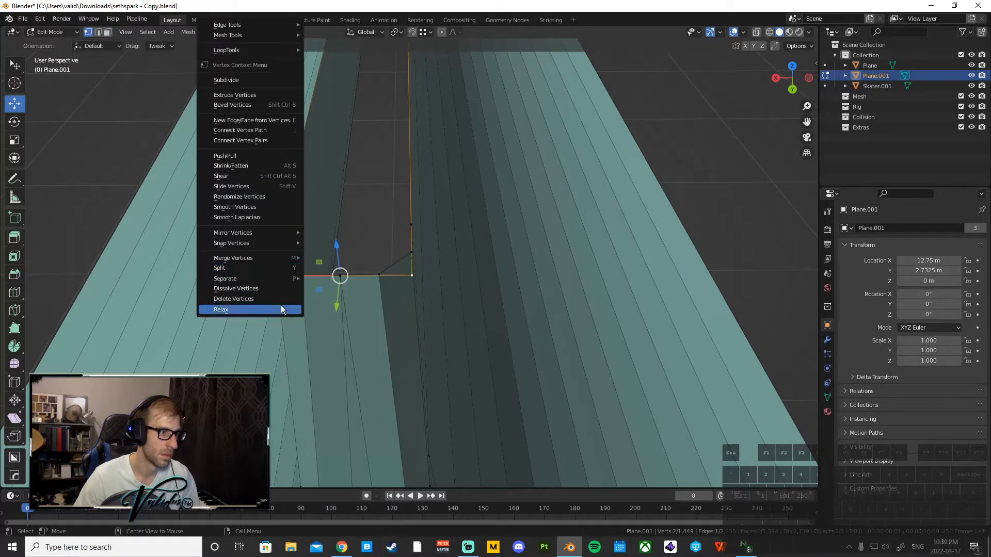
left_click(280, 299)
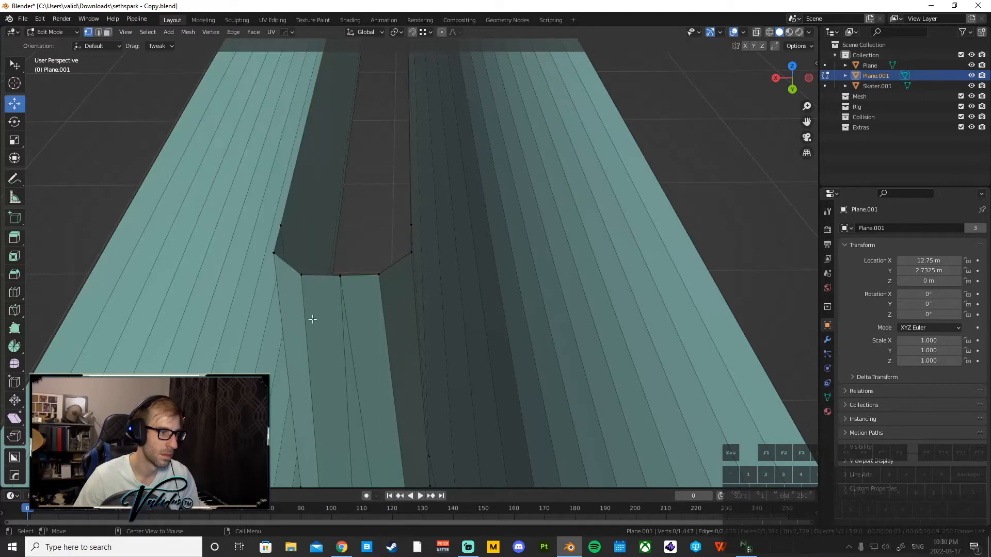
Merge all of the ramp mesh's vertices by distance to weld any duplicates
middle_click_drag(349, 321, 350, 279)
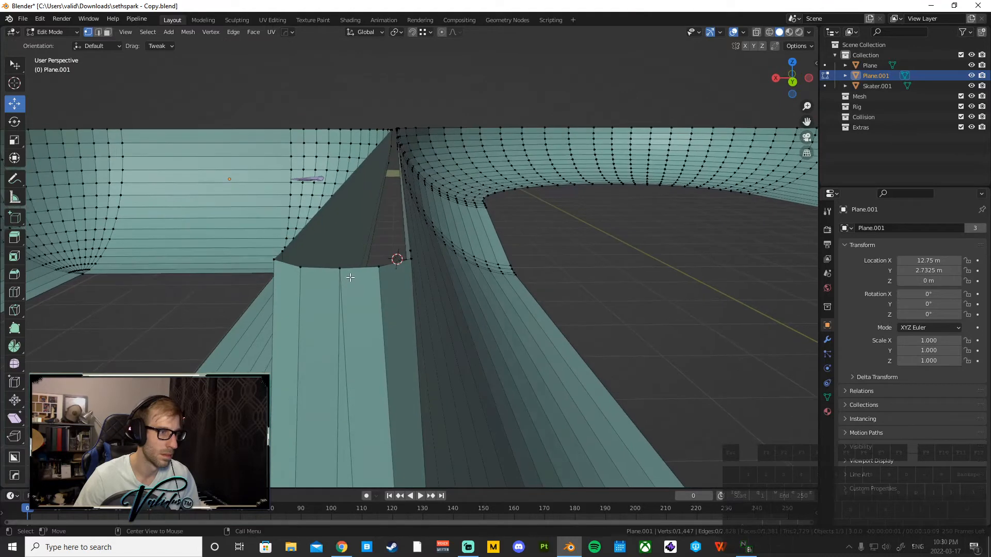
key("a")
left_click(188, 32)
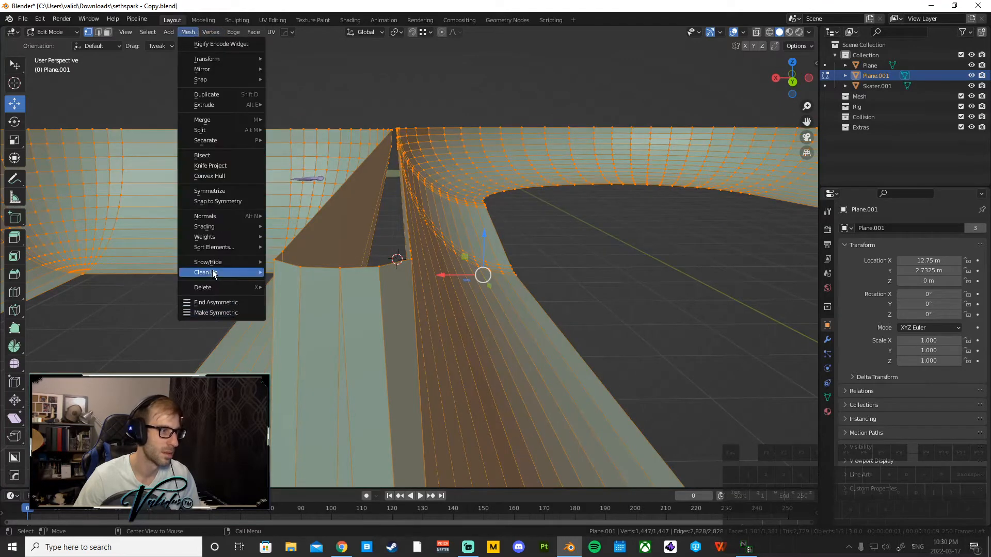
mouse_move(213, 271)
left_click(315, 355)
middle_click_drag(315, 355, 338, 322)
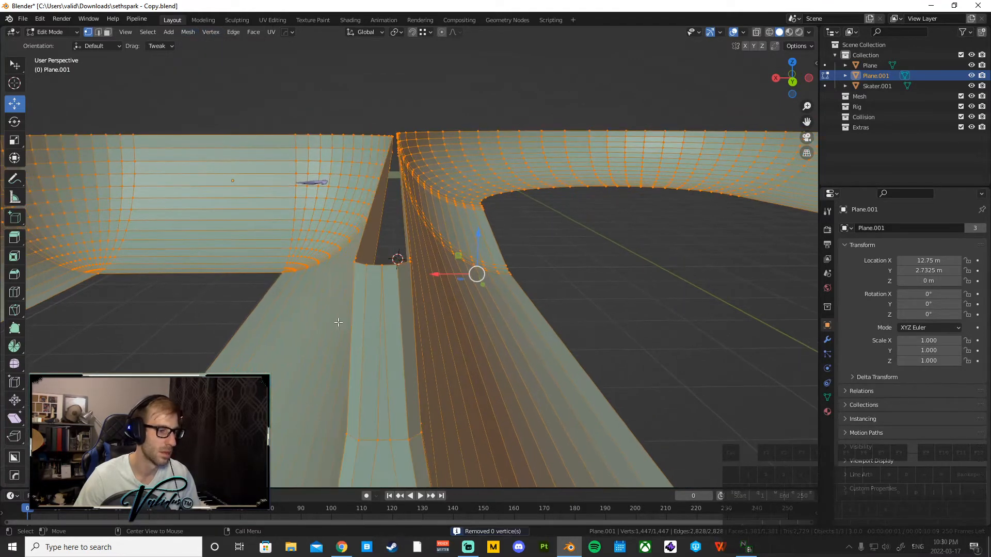
Return to Object Mode and shade the ramp smooth
scroll(186, 141, "down", 6)
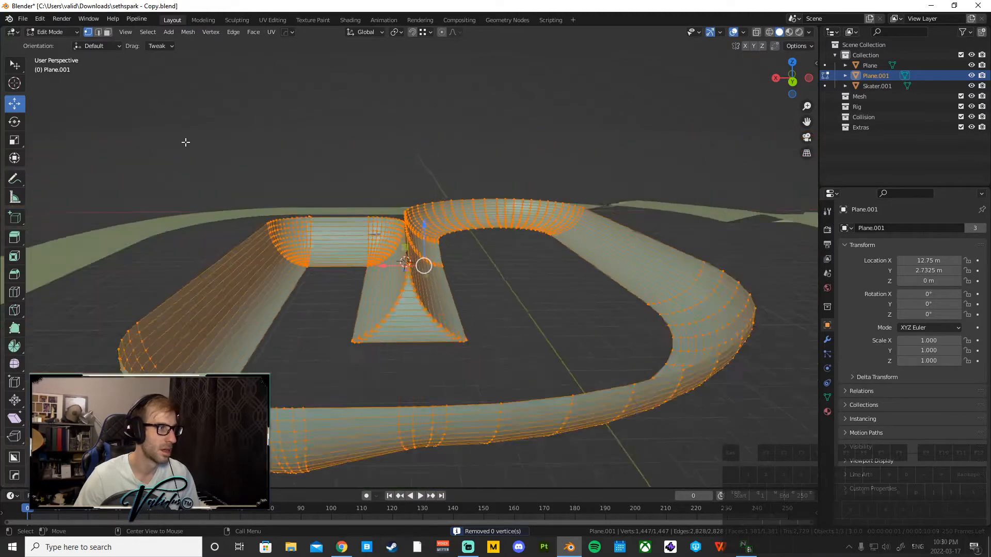
left_click(66, 32)
left_click(54, 40)
right_click(398, 281)
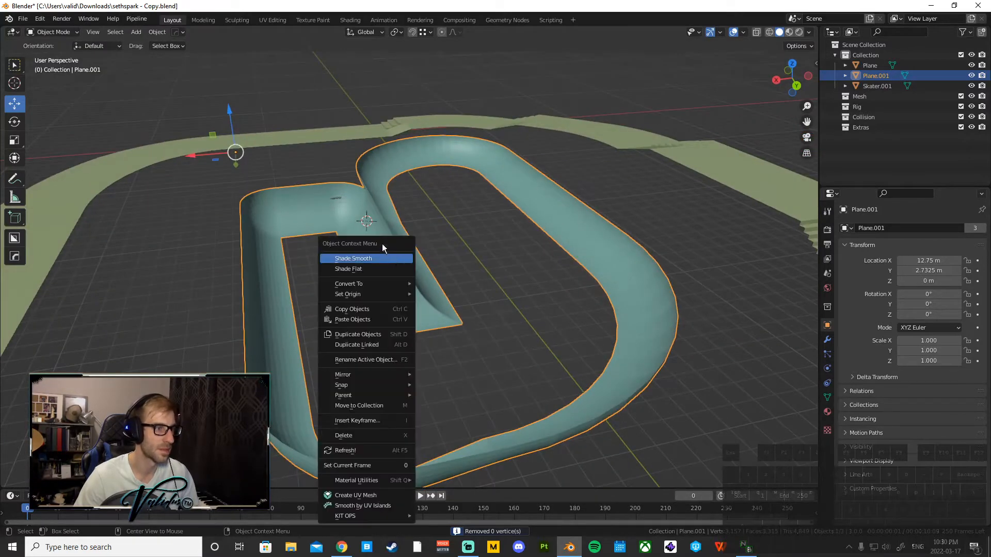
left_click(371, 256)
Set the ramp's Auto Smooth angle to 45° in its normals settings
left_click(827, 398)
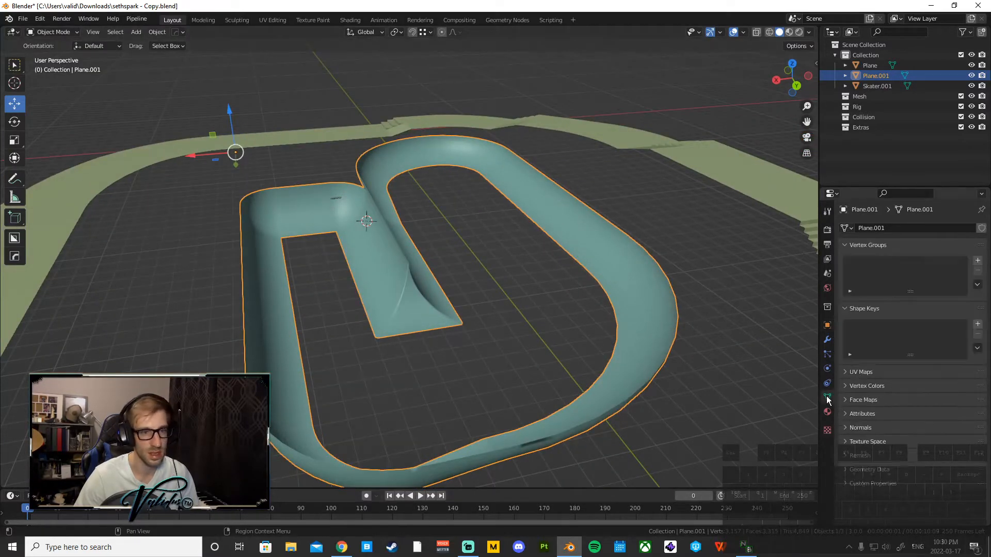
left_click(856, 427)
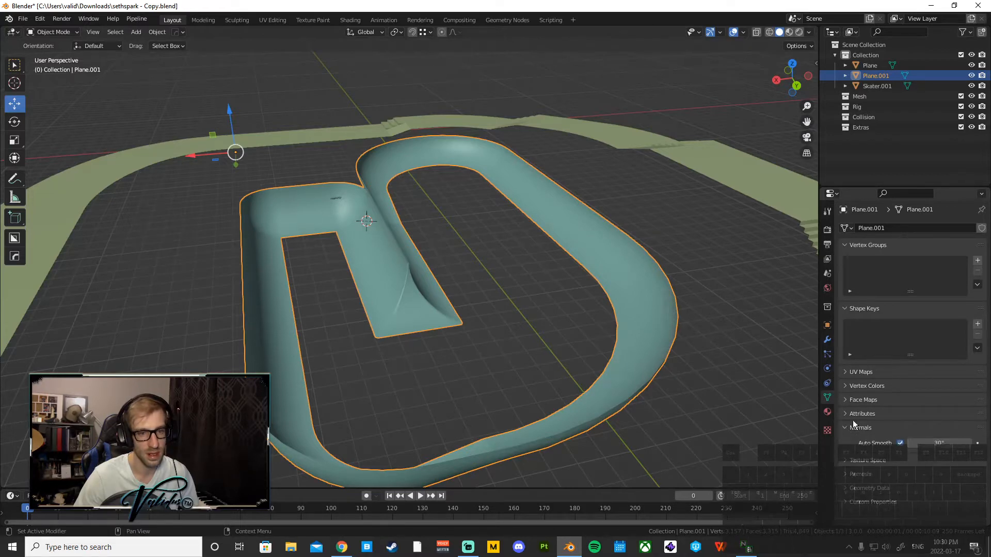
scroll(430, 317, "up", 8)
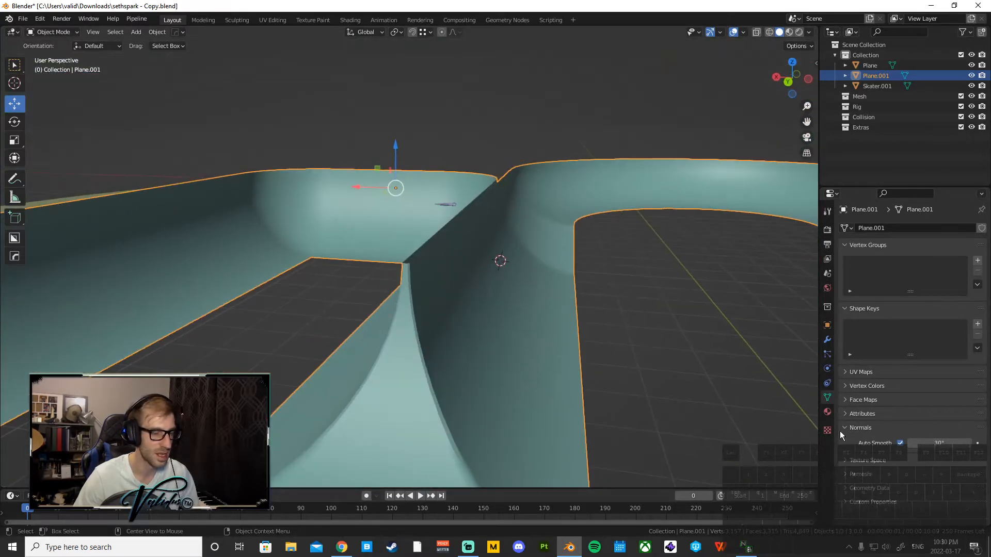
key("Return")
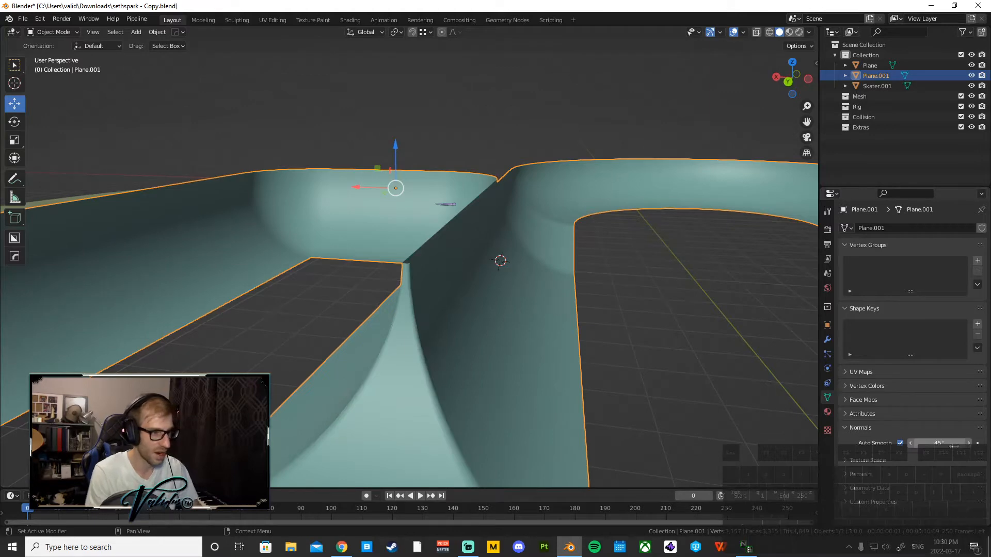
Check the direction of the ramp's faces with the Face Orientation overlay, and turn the overlay off again
middle_click_drag(606, 354, 537, 279)
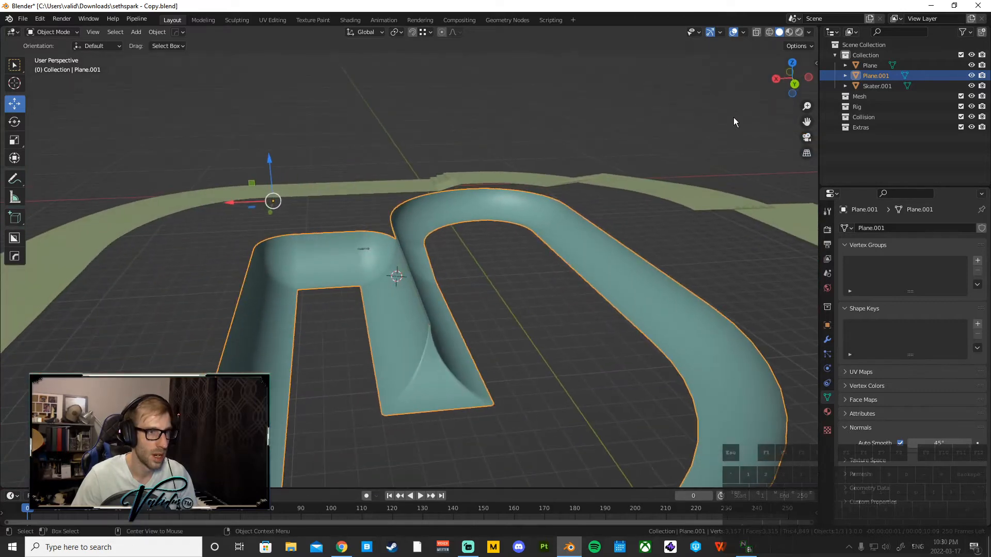
left_click(743, 33)
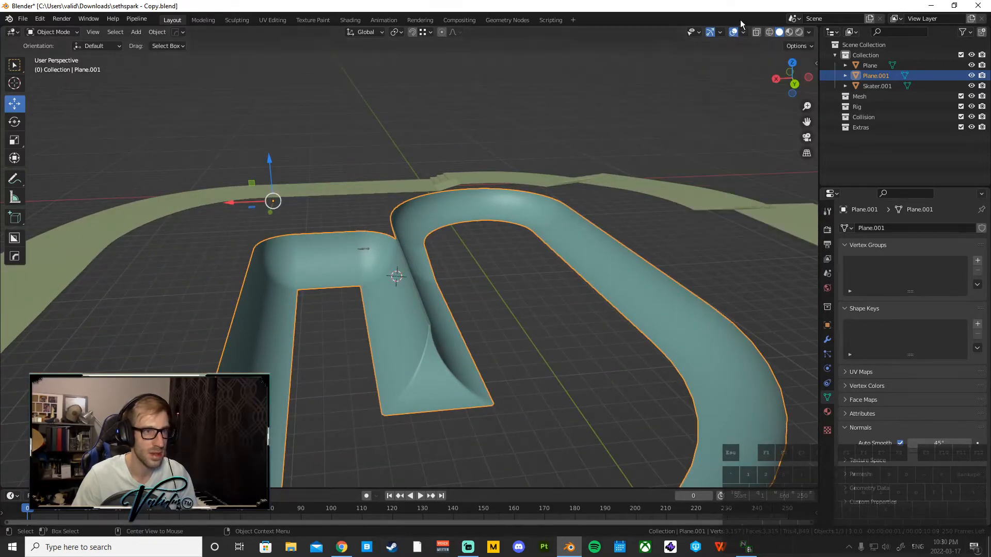
left_click(743, 33)
left_click(679, 220)
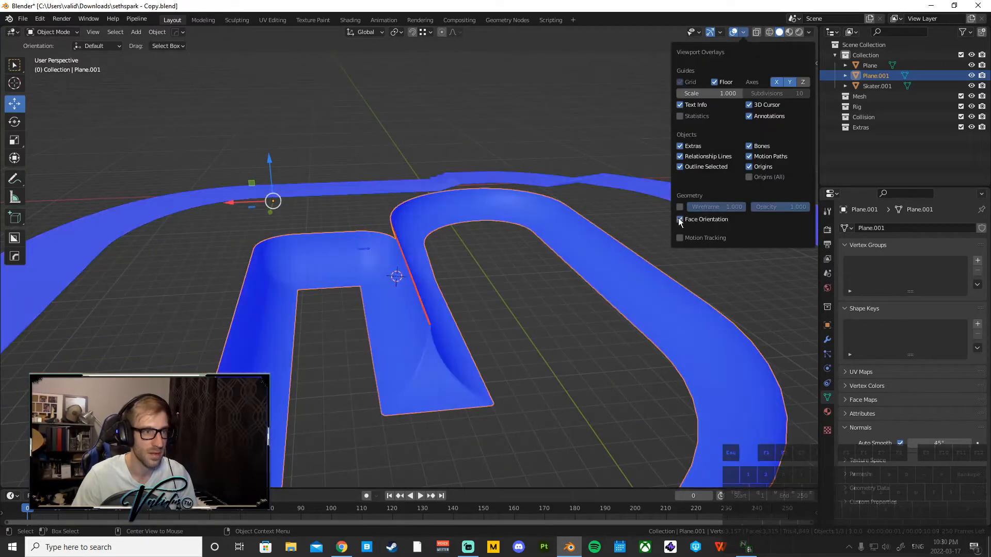
left_click(680, 220)
left_click(680, 220)
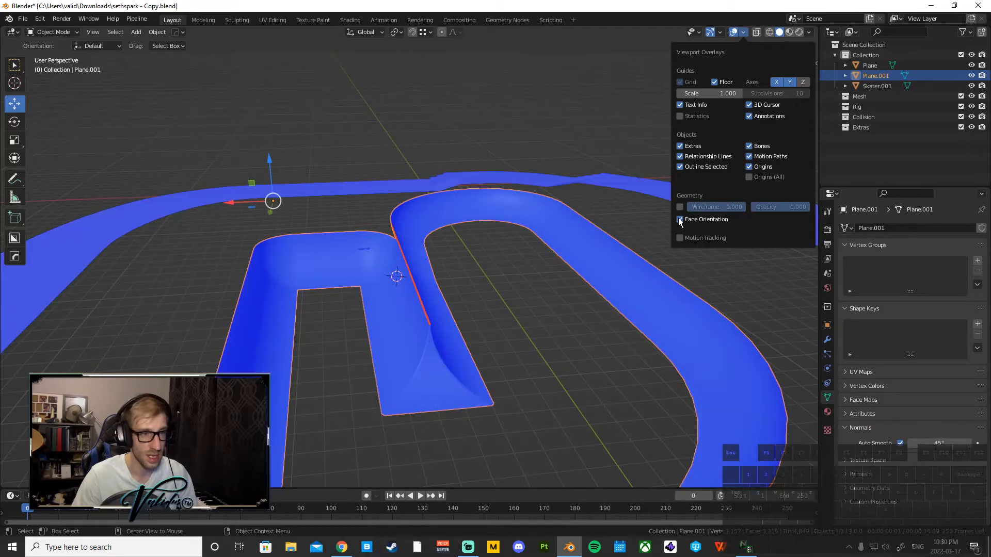
left_click(679, 219)
left_click(678, 219)
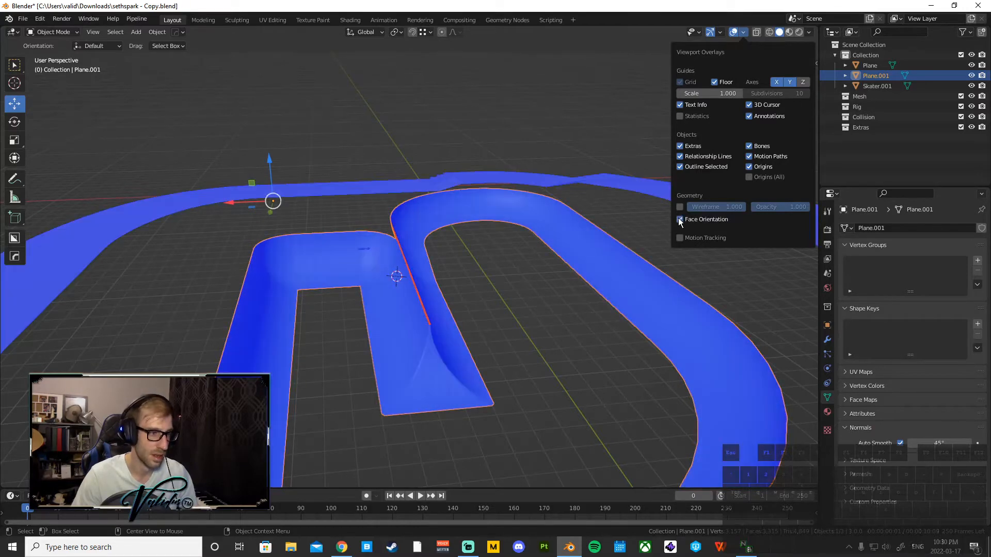
mouse_move(504, 279)
middle_mouse_down()
mouse_move(561, 299)
mouse_move(477, 293)
mouse_move(397, 330)
mouse_move(410, 324)
middle_mouse_up()
left_click(742, 33)
left_click(680, 219)
Apply all transforms to the ramp and set its origin to its geometry
key("ctrl+a")
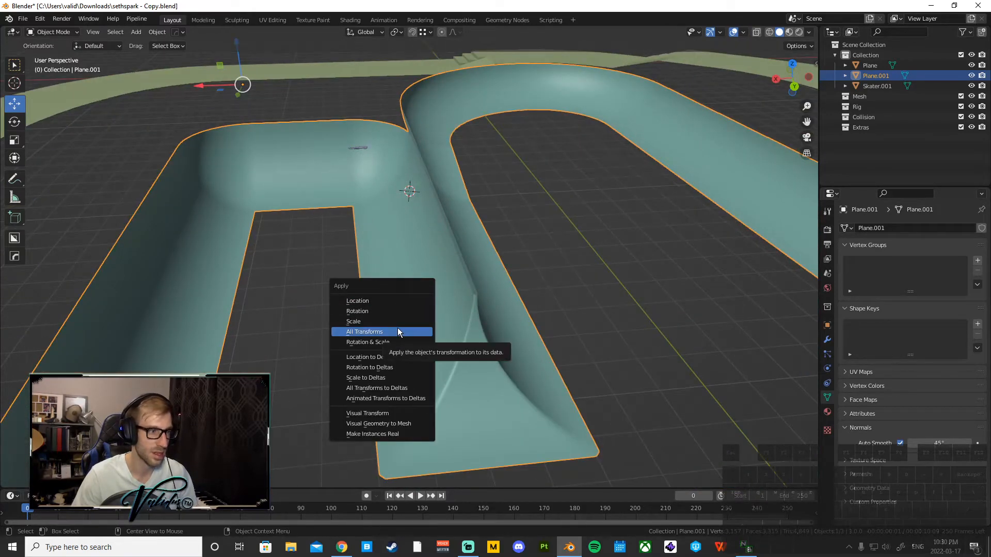
left_click(397, 327)
right_click(398, 320)
mouse_move(398, 300)
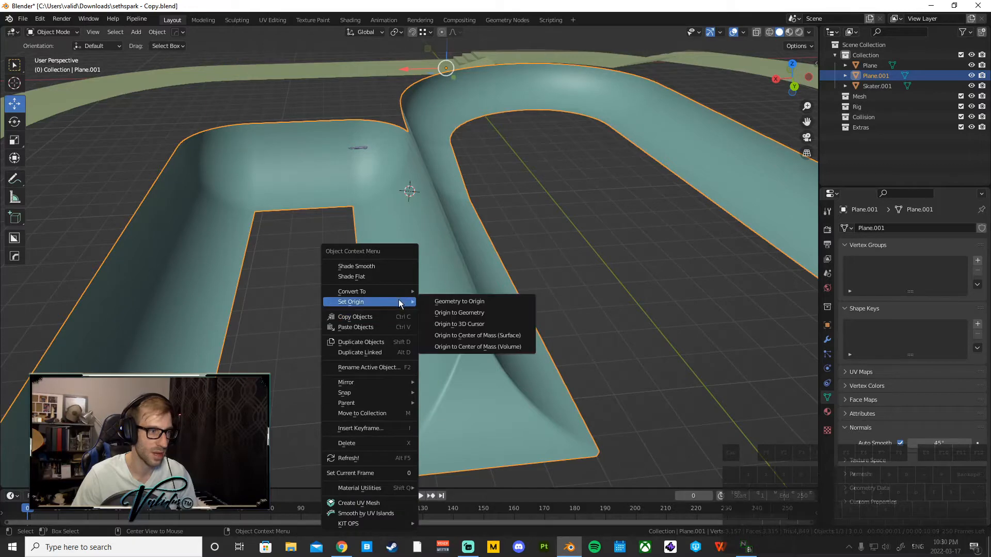
left_click(470, 312)
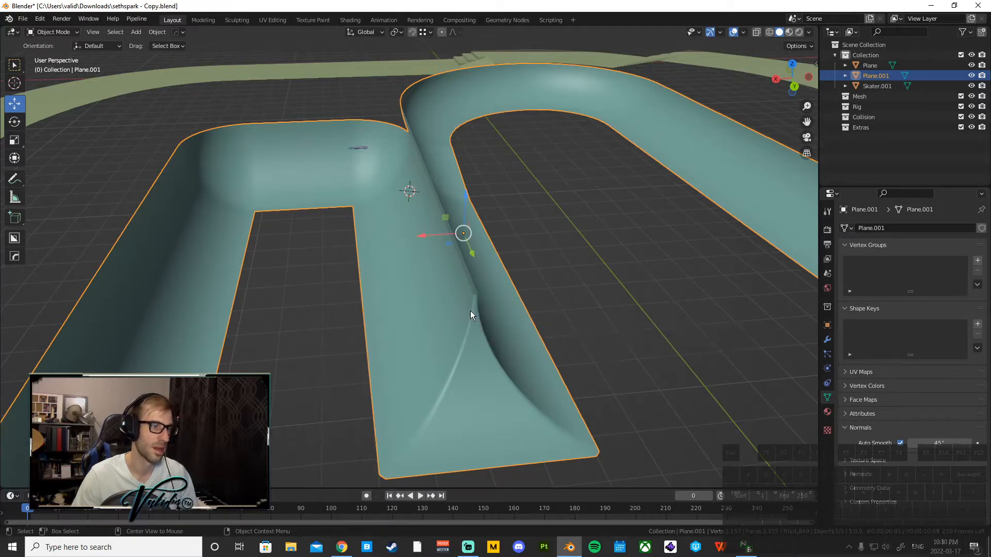
Open the ramp mesh in Edit Mode and select its lower boundary edge loop in edge select mode
middle_click_drag(453, 305, 401, 301)
scroll(403, 304, "up", 3)
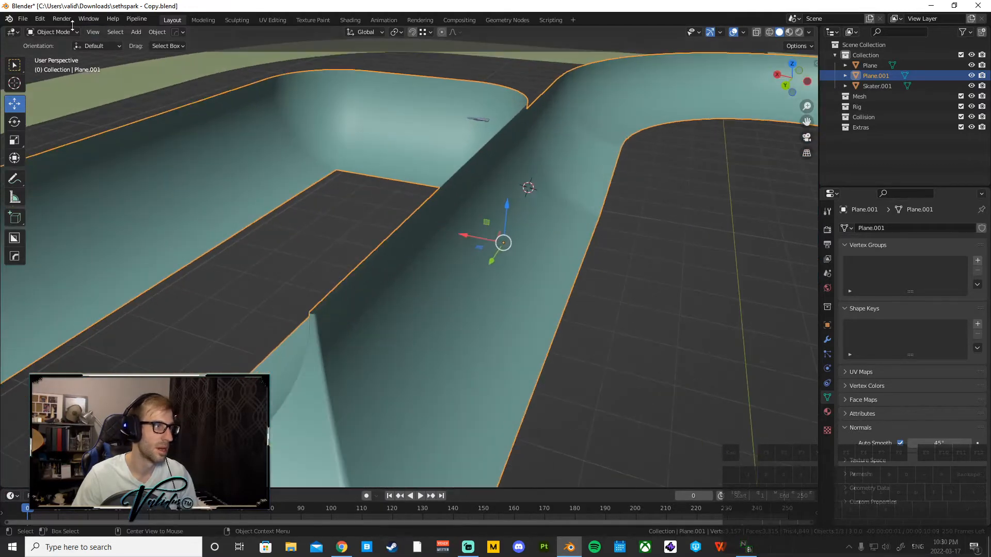
left_click(53, 32)
left_click(59, 55)
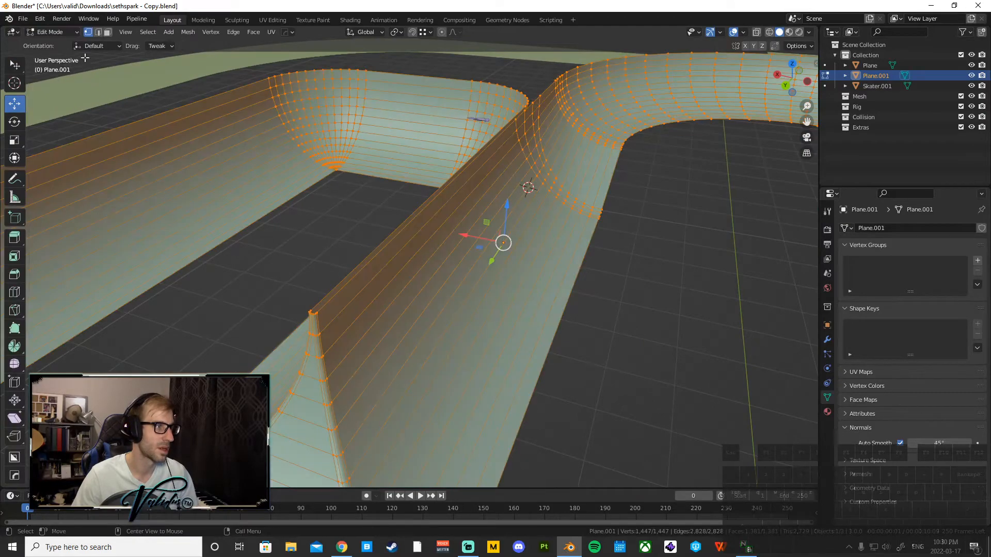
middle_click_drag(217, 250, 372, 305)
scroll(371, 305, "up", 6)
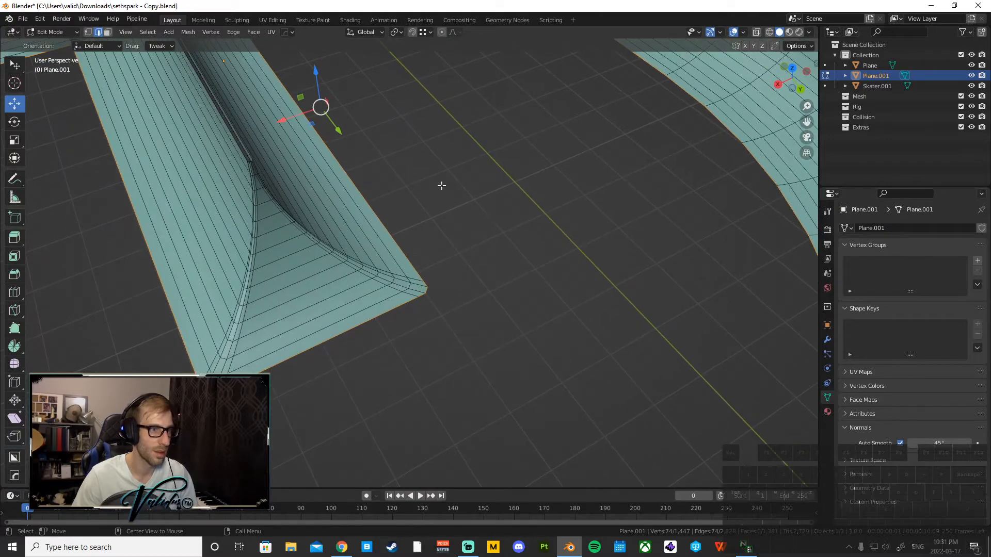
Add one loop cut across the spine's outer slope near its end and another across the straight ramp section opposite
middle_click_drag(441, 186, 397, 210)
scroll(397, 211, "down", 3)
left_click(14, 292)
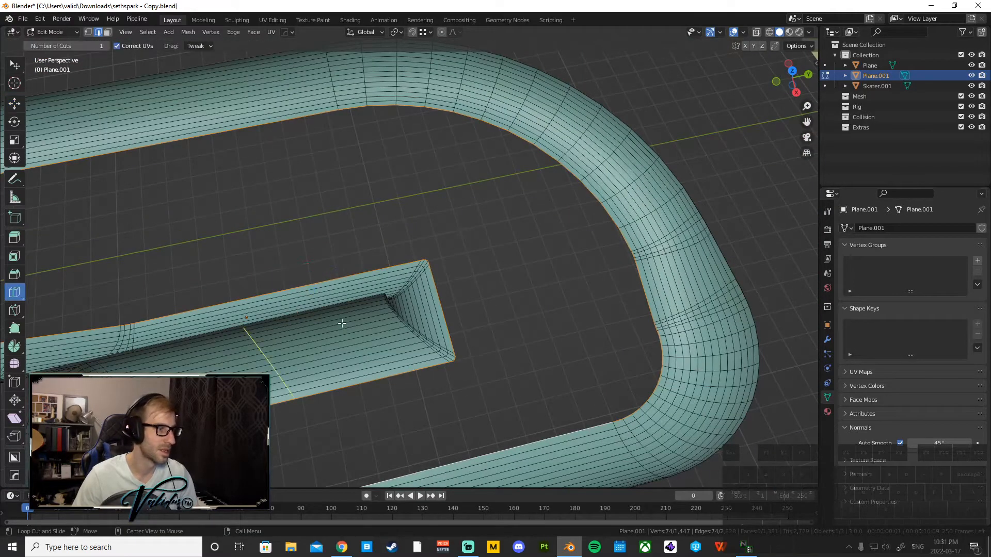
middle_click_drag(268, 312, 296, 321)
left_click_drag(279, 344, 282, 155)
scroll(413, 343, "down", 2)
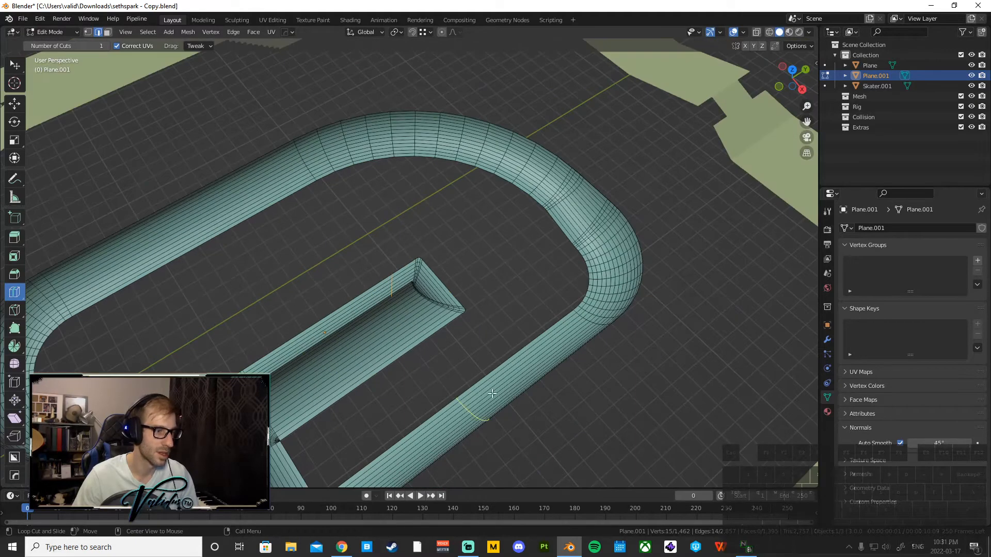
left_click_drag(492, 394, 463, 321)
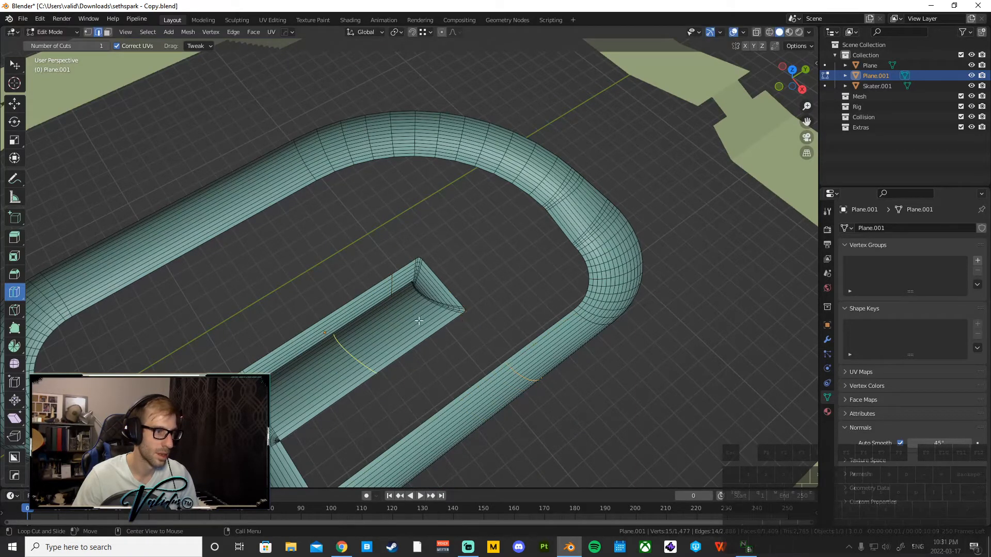
Extrude the spine's end corner vertex and snap it to the new loop cut's lower vertex on the straight section opposite
left_click(89, 32)
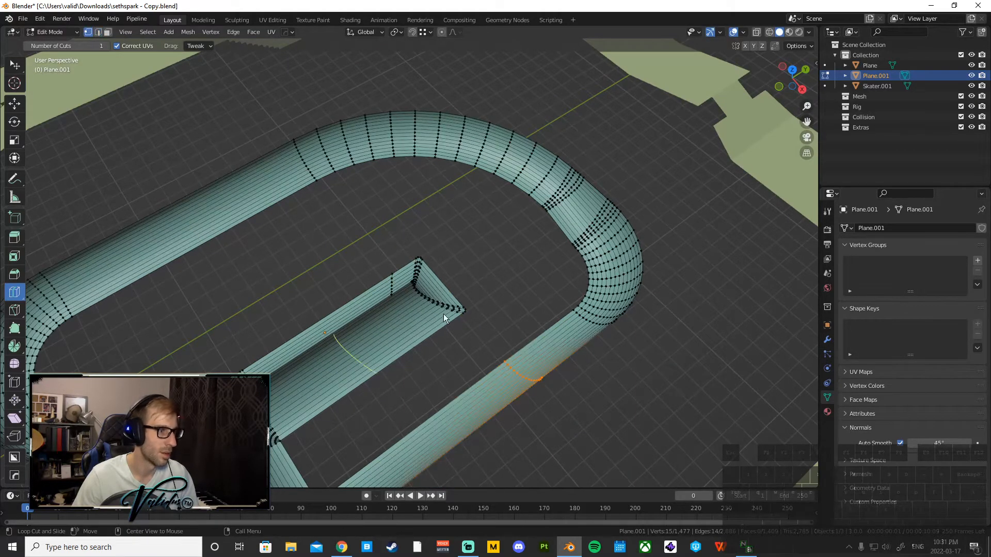
left_click(15, 104)
scroll(503, 356, "up", 3)
left_click(506, 352)
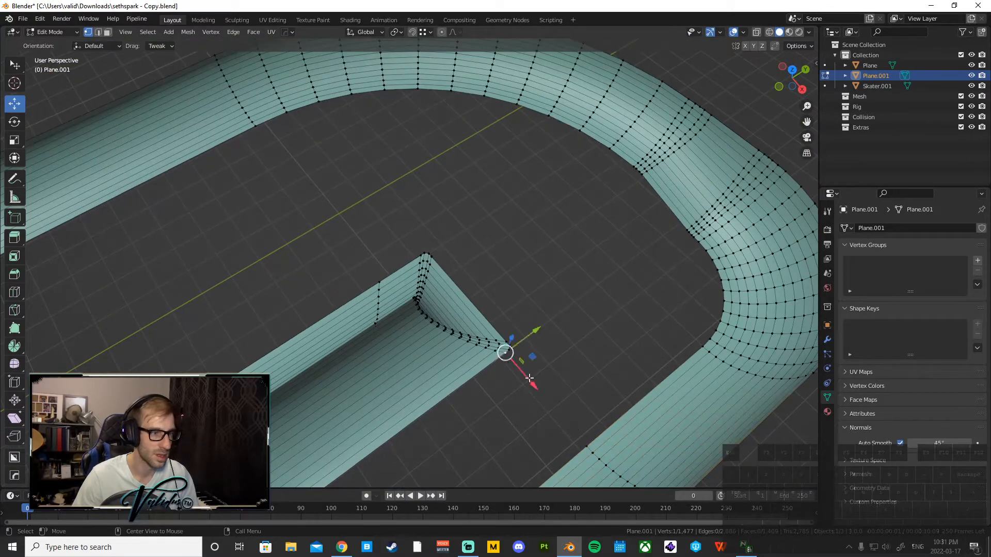
key("e")
left_click(587, 446, "ctrl")
Extrude the loop cut's lower vertex on the spine's other side, snapping it to the facing straight section's lower edge
middle_click_drag(336, 292, 443, 316)
left_click(397, 296)
key("e")
left_click(170, 239, "ctrl")
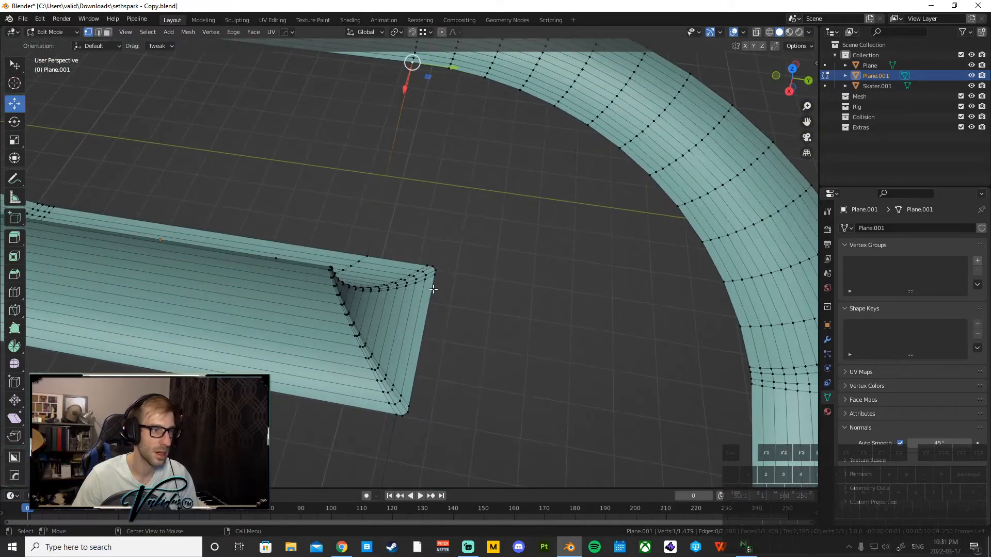
Extrude the lower edge vertex where the tight inner curve starts and snap it to the curve's opposite end
scroll(433, 289, "down", 5)
middle_click_drag(439, 358, 360, 356)
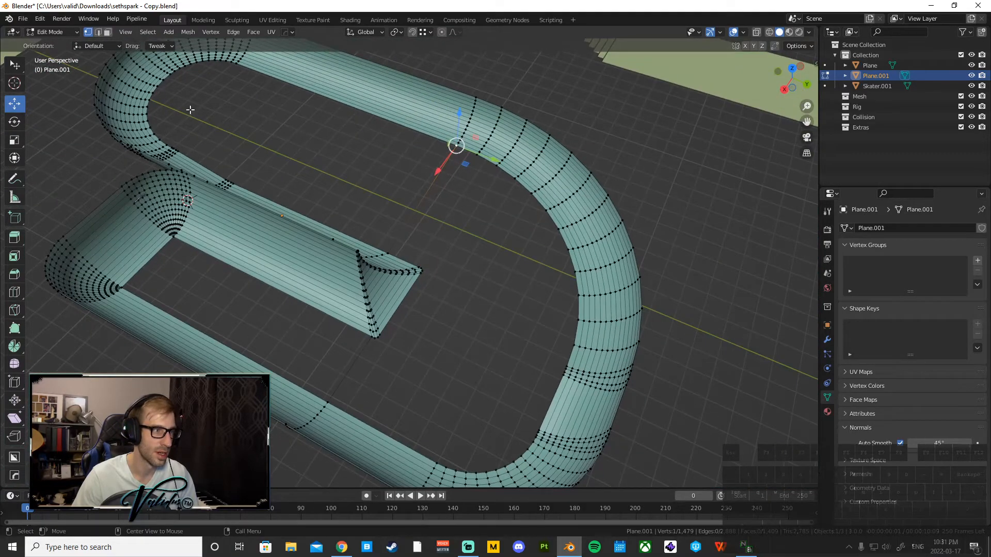
middle_click_drag(207, 169, 409, 217)
scroll(428, 240, "down", 2)
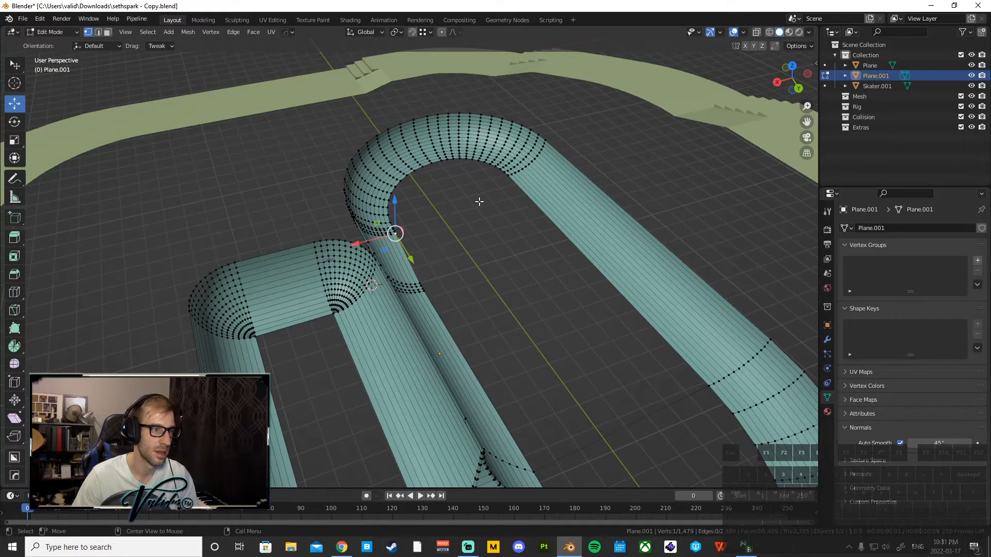
middle_click_drag(469, 241, 437, 212)
middle_click_drag(469, 267, 520, 228)
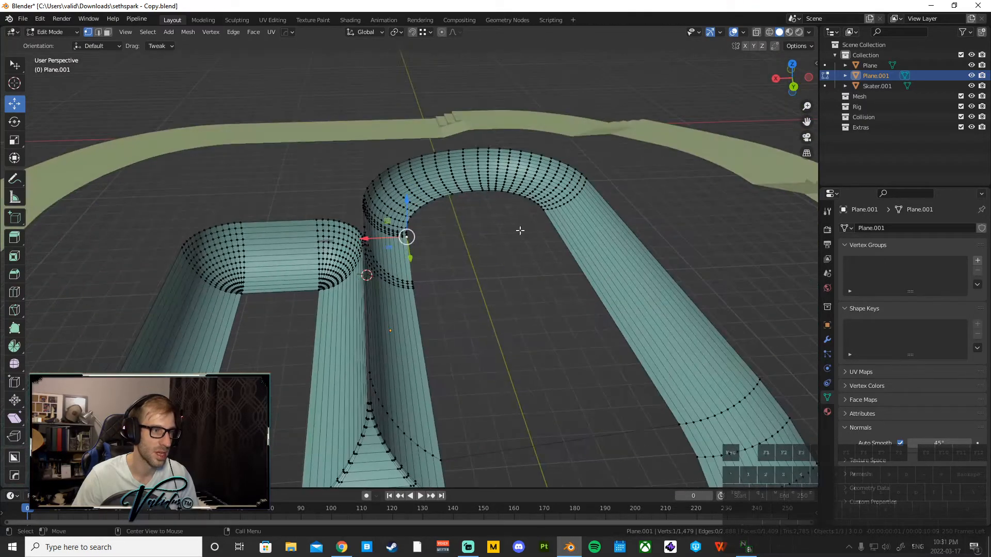
key("g")
left_click(543, 209, "ctrl")
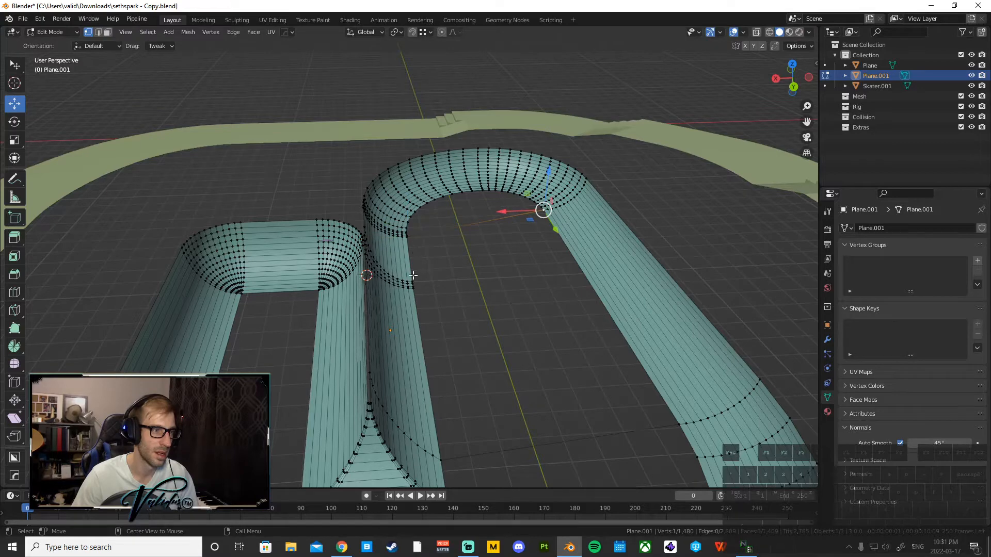
Extrude the lower vertex at the spine's nearby bevel loops and snap it to the same opposite end of the curve
scroll(410, 279, "up", 4)
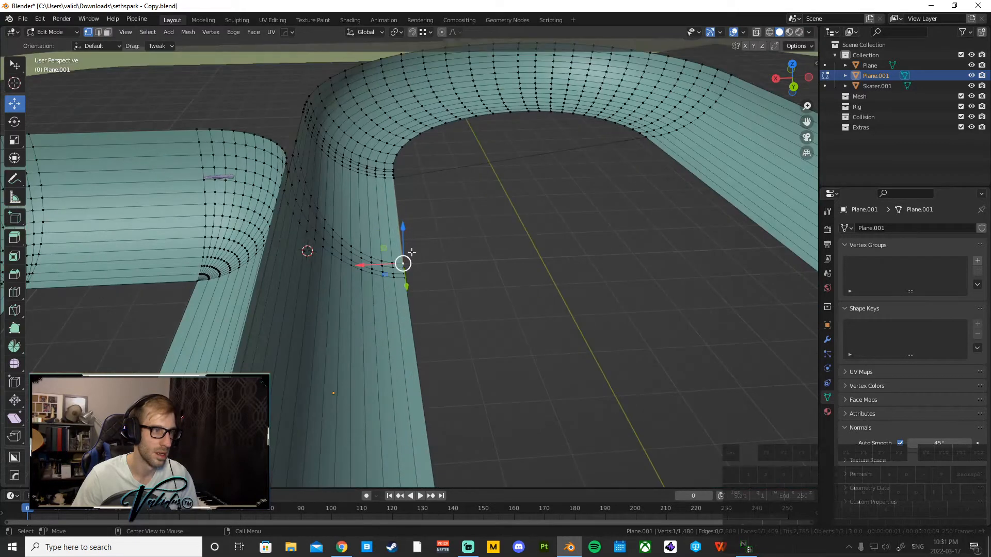
key("e")
left_click(647, 138, "ctrl")
Merge the whole mesh by distance to weld the ends of the new connecting edges
key("a")
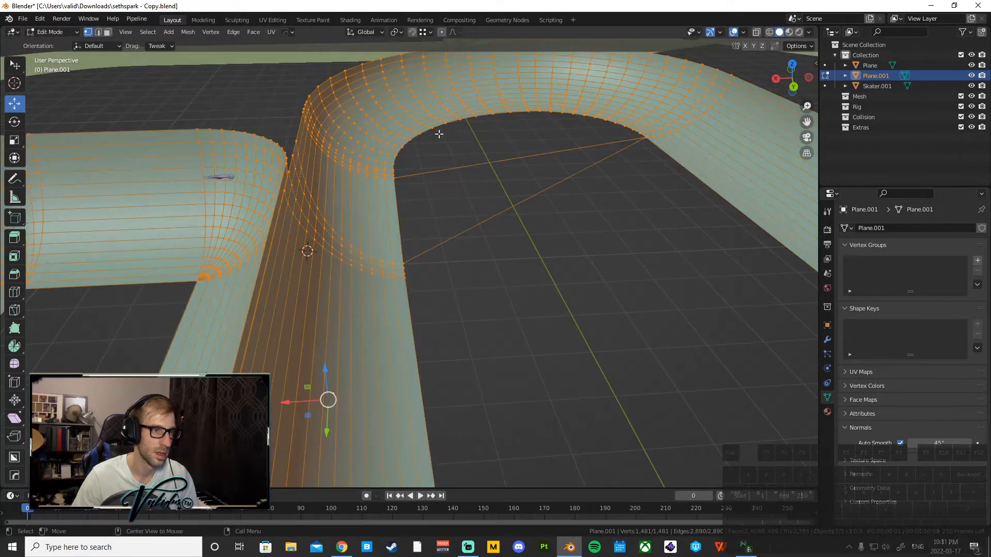
left_click(193, 32)
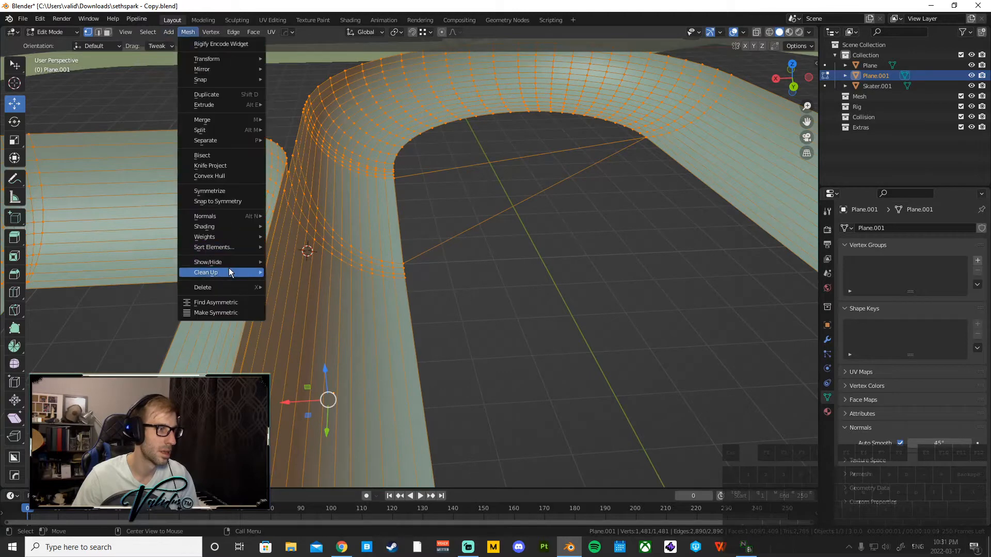
mouse_move(228, 268)
left_click(323, 345)
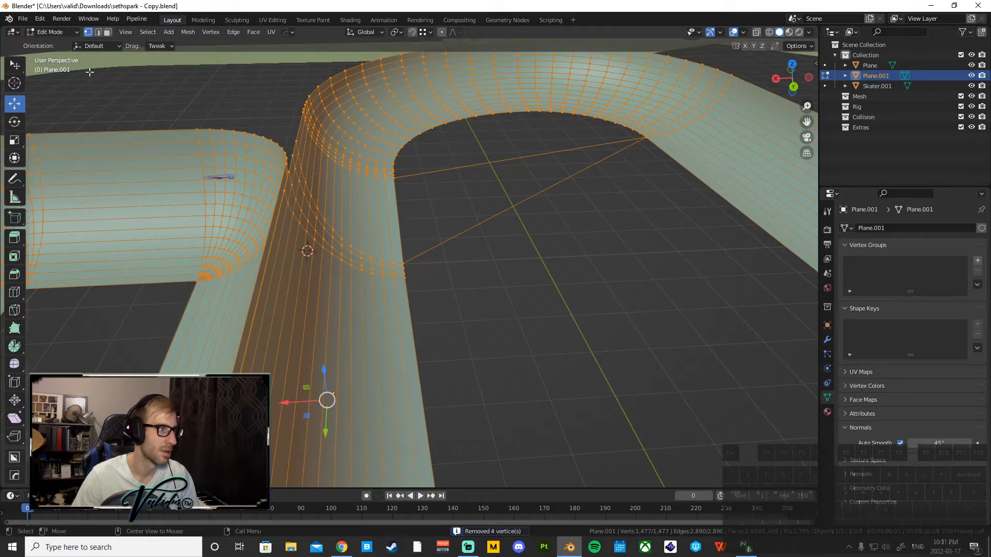
Fill the half-round floor area at the tight inner curve and the triangular area beside it with single faces
left_click(102, 32)
left_click(401, 148, "alt")
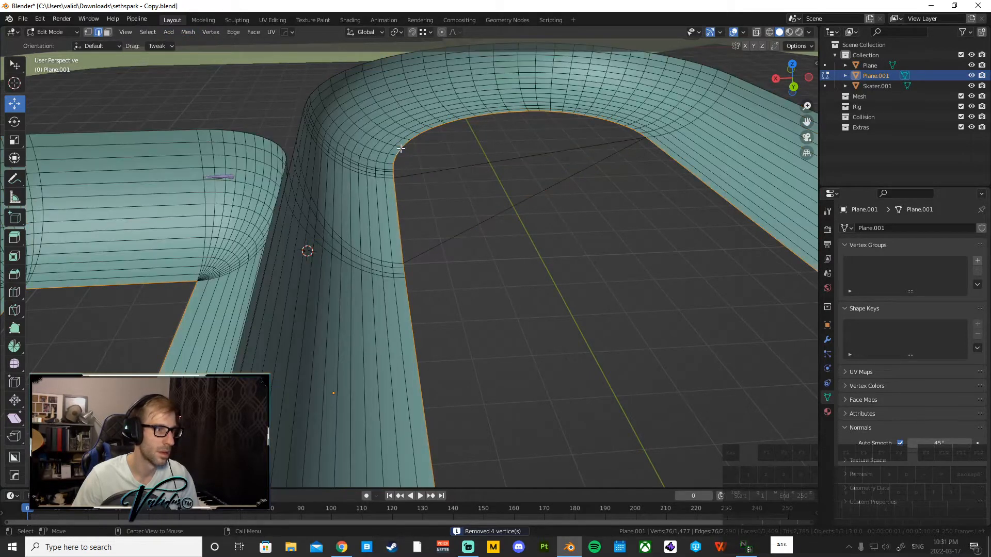
left_click(435, 171)
left_click(459, 121, "ctrl")
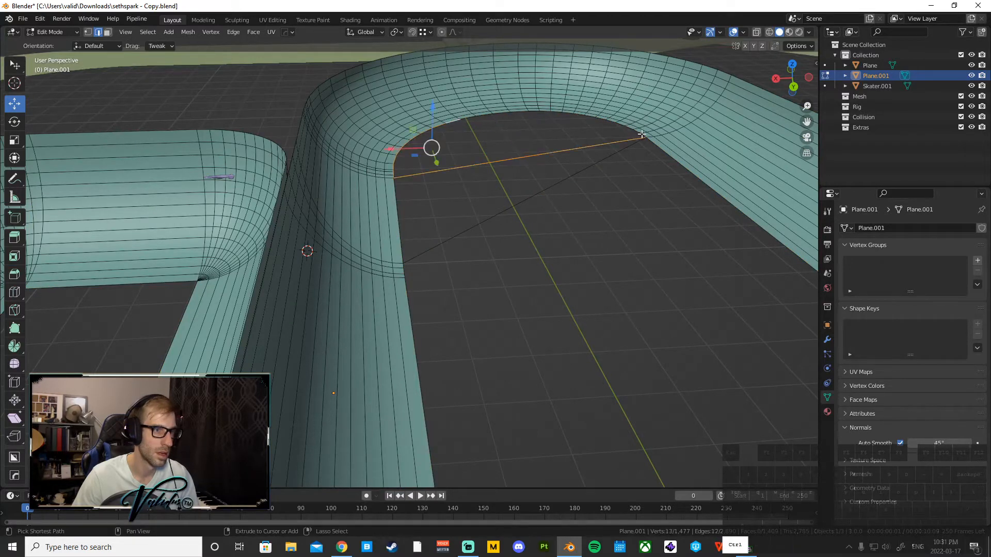
left_click(641, 133, "ctrl")
key("f")
left_click(454, 169)
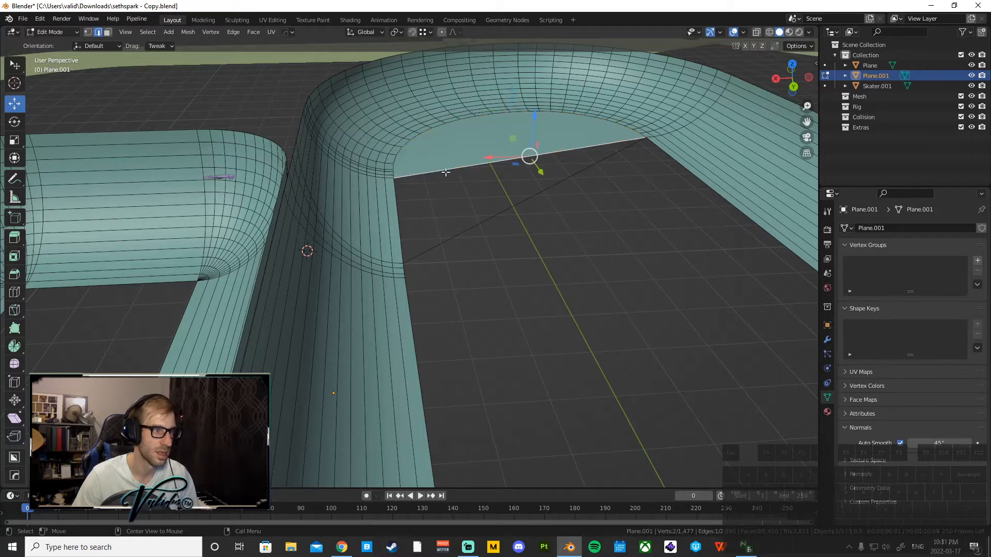
left_click(409, 201, "ctrl")
key("f")
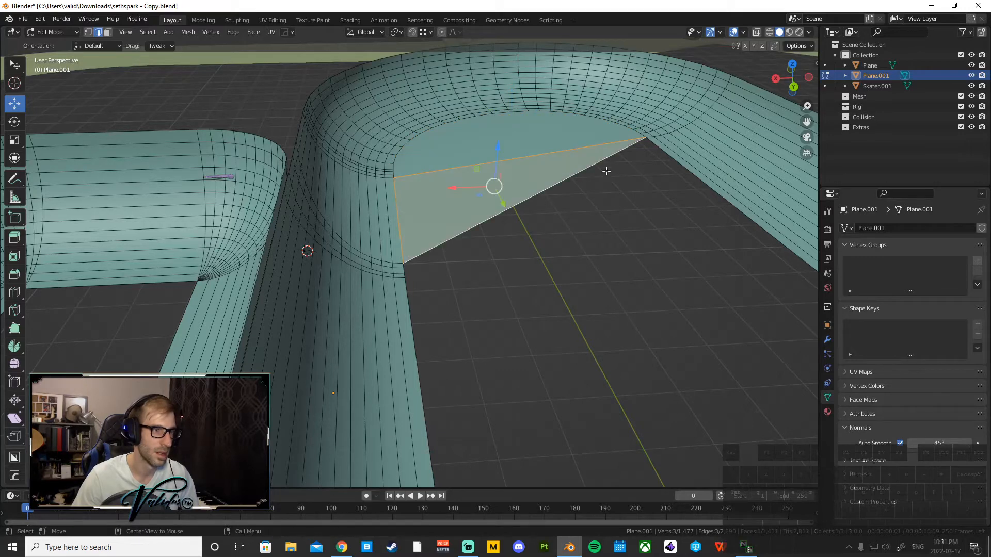
Fill the four-sided floor opening between the diagonal edge and the connecting edge near the spine's end with a single face
left_click(651, 143)
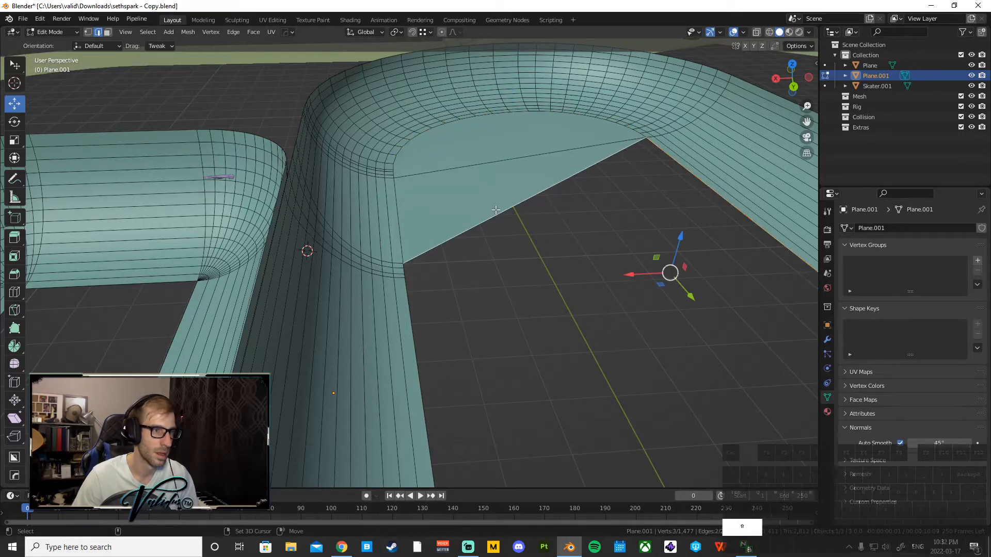
left_click(495, 211, "shift")
left_click(495, 210, "alt+shift")
scroll(471, 307, "down", 5)
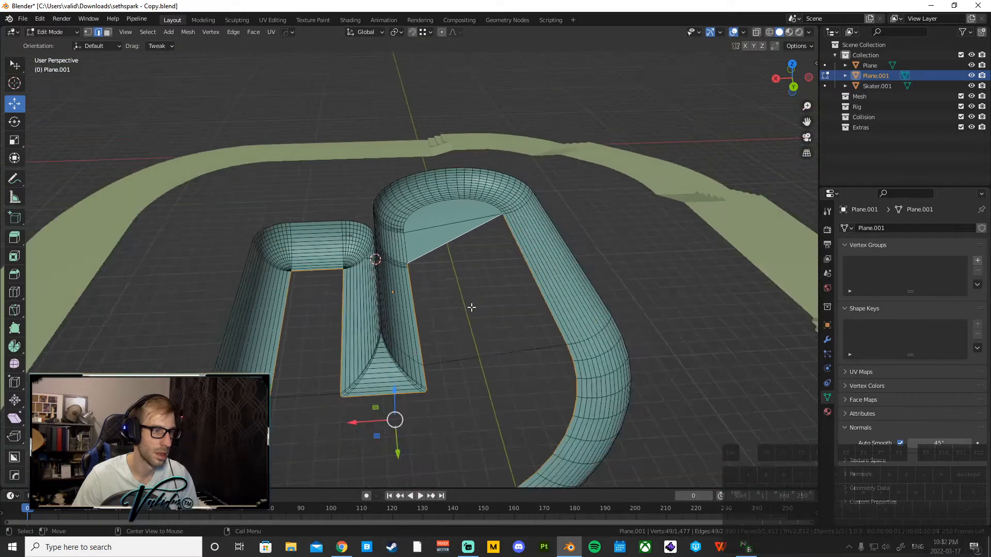
left_click(465, 356)
left_click(414, 290, "ctrl")
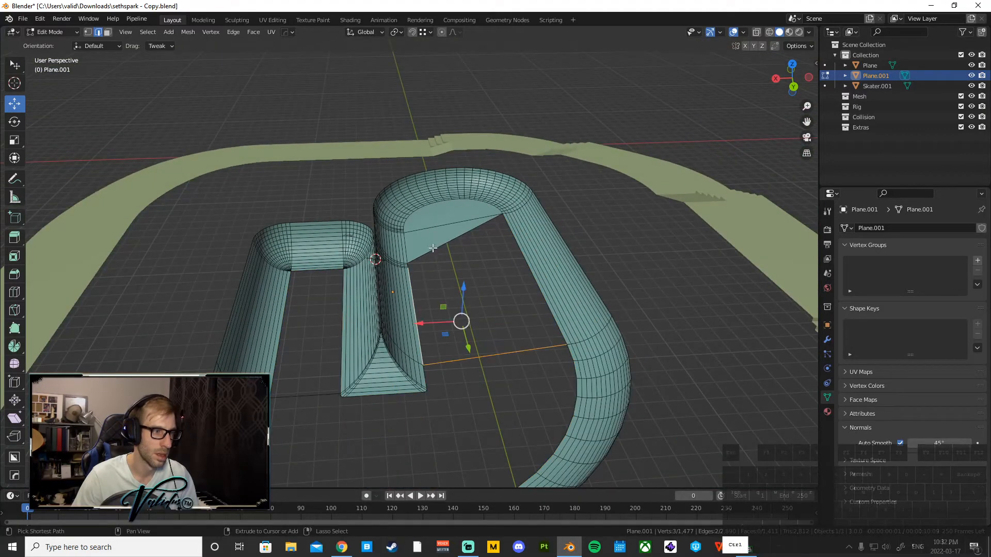
left_click(432, 252, "ctrl")
left_click(552, 322, "ctrl")
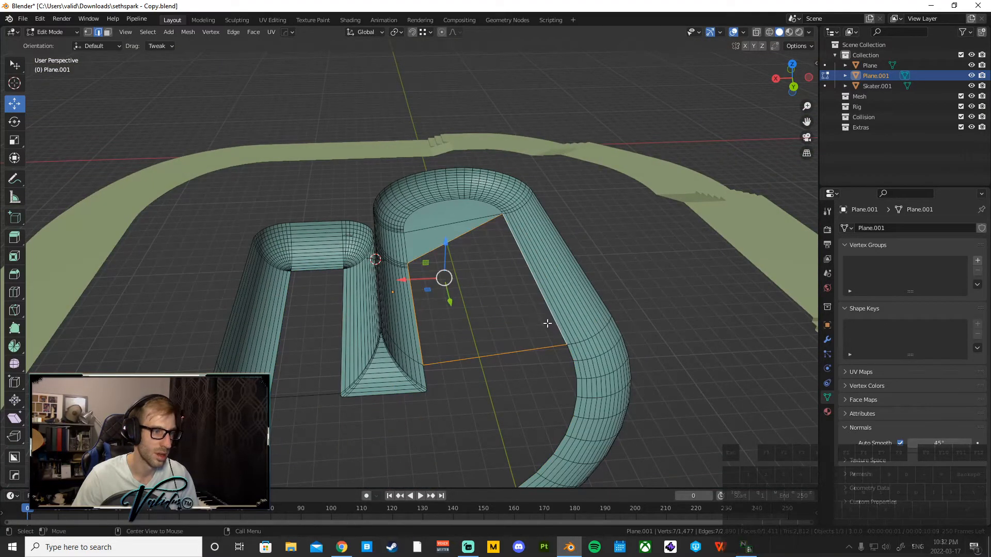
key("f")
Select the boundary of the large open floor around the spine's end, bounded by the connecting edges on both sides of the spine
left_click(455, 360)
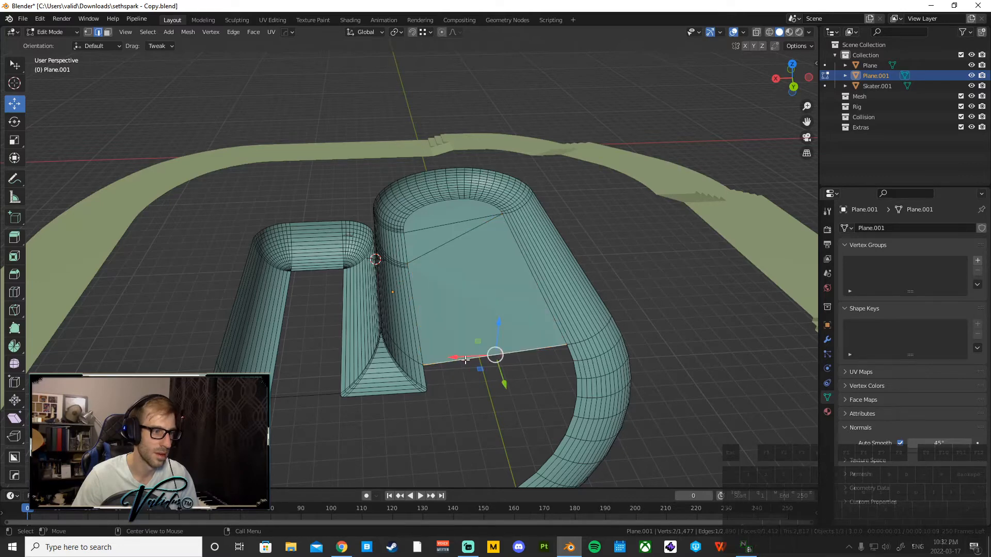
left_click(464, 359, "alt")
left_click(342, 356, "shift")
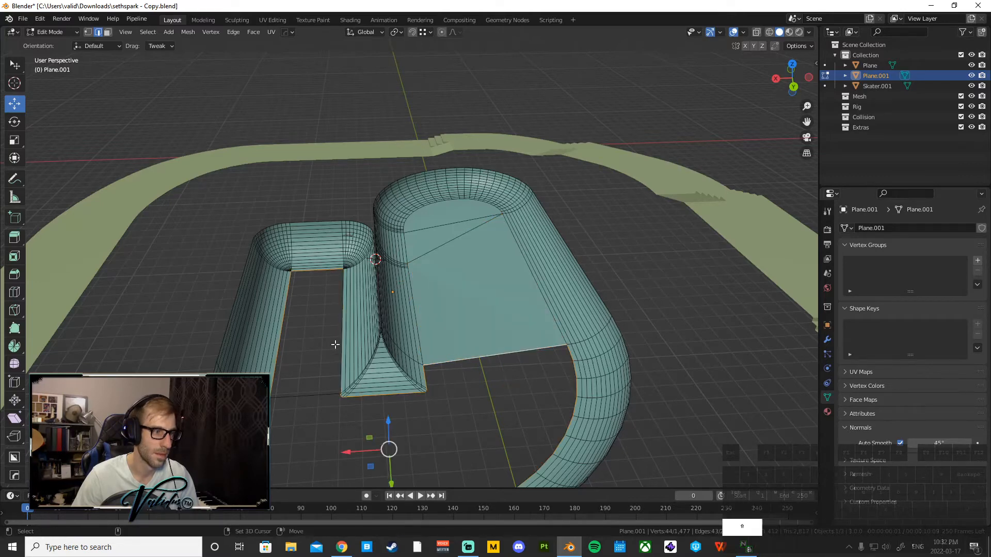
left_click(317, 273, "shift")
left_click(297, 334, "shift")
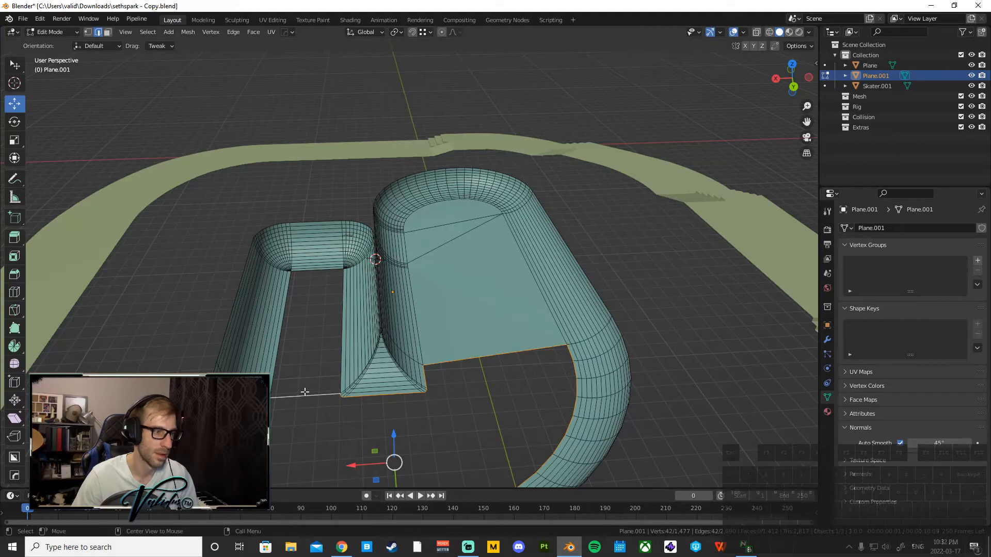
Try to fill the selected floor boundary with a single face, then undo the fill
key("f")
middle_click_drag(336, 366, 380, 349)
scroll(380, 349, "up", 6)
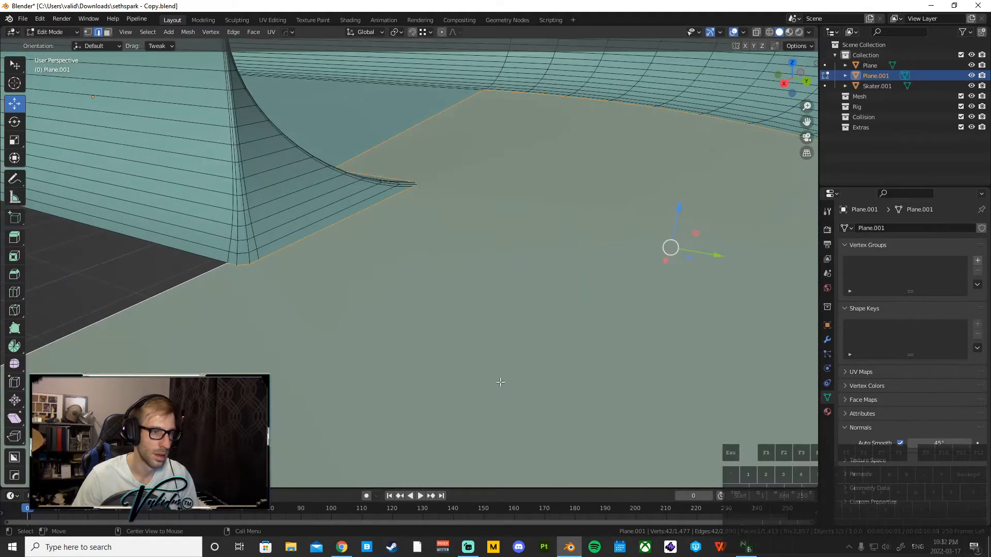
middle_click_drag(500, 382, 330, 292)
key("ctrl+z")
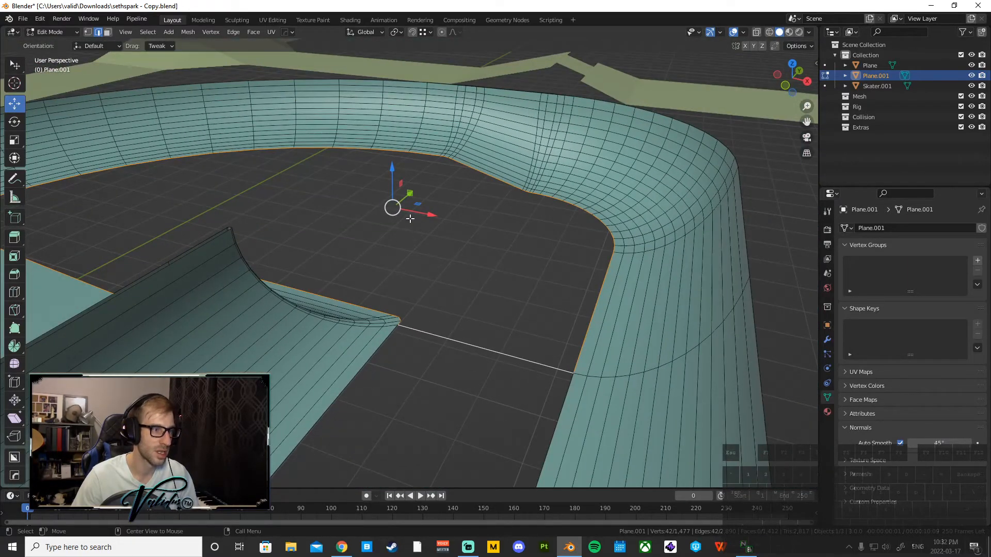
Fill the selected floor boundary and the remaining narrow opening beyond the spine with triangulated faces
key("alt+f")
middle_click_drag(410, 219, 603, 304)
left_click(518, 305, "alt")
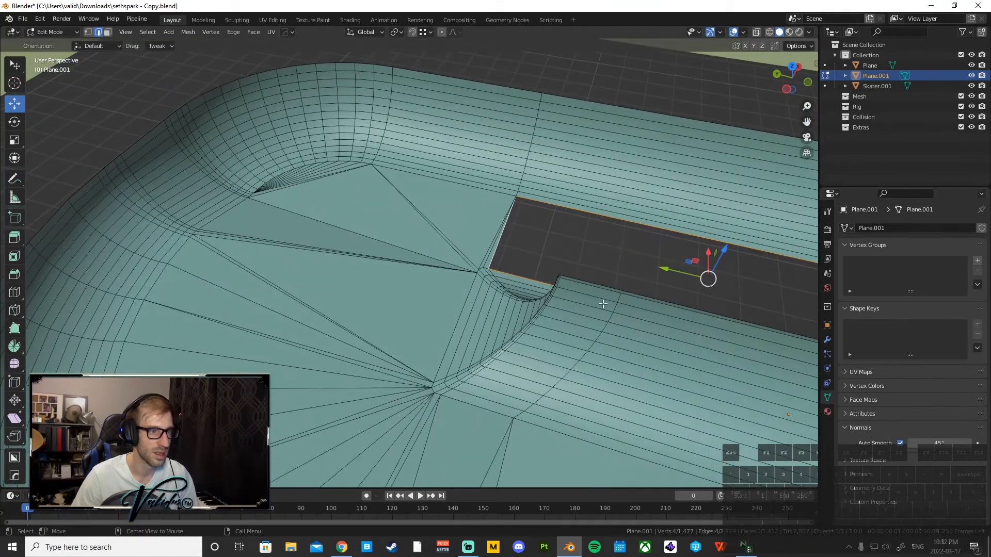
key("alt+f")
middle_click_drag(583, 264, 684, 242)
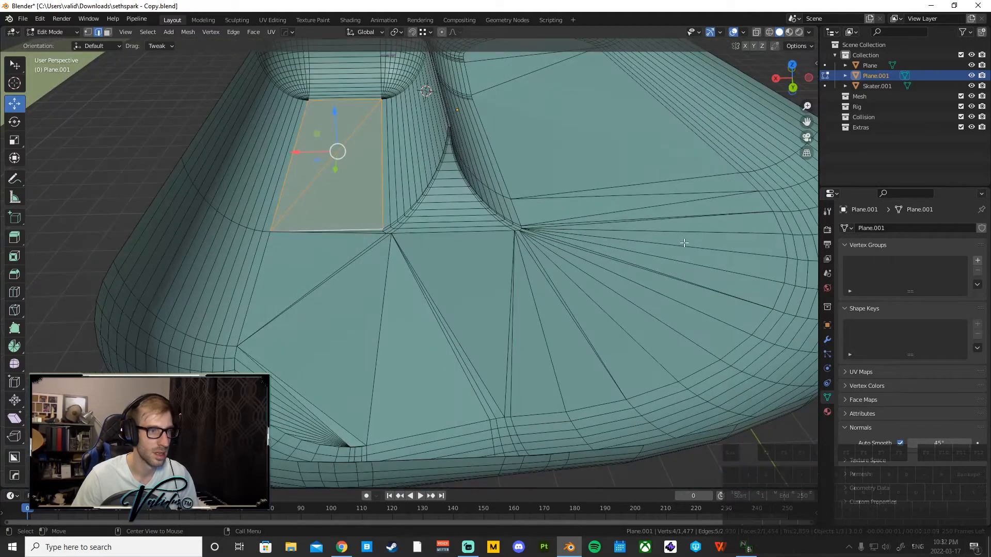
Delete the large single floor face in the wider bowl and refill its boundary with triangulated faces
left_click(108, 32)
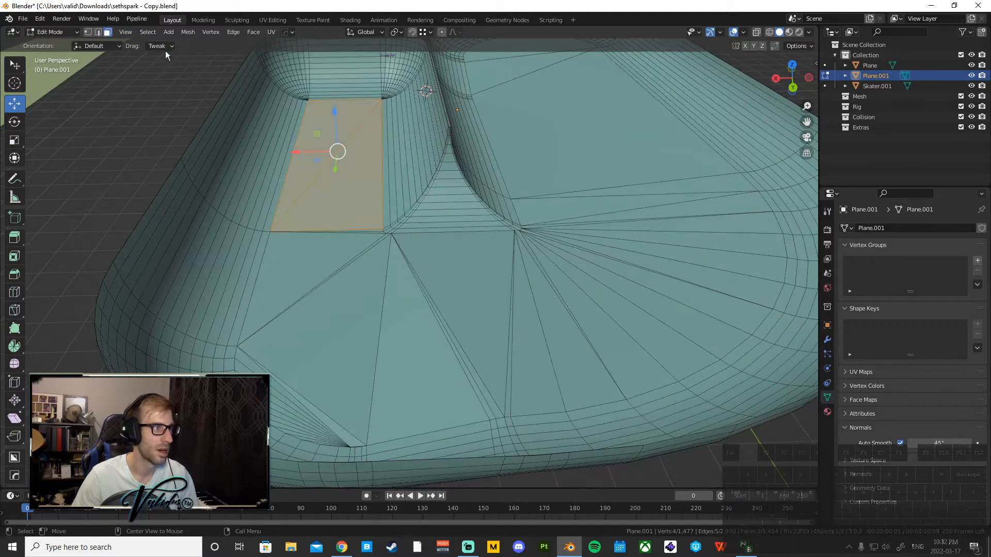
left_click(543, 125)
right_click(543, 124)
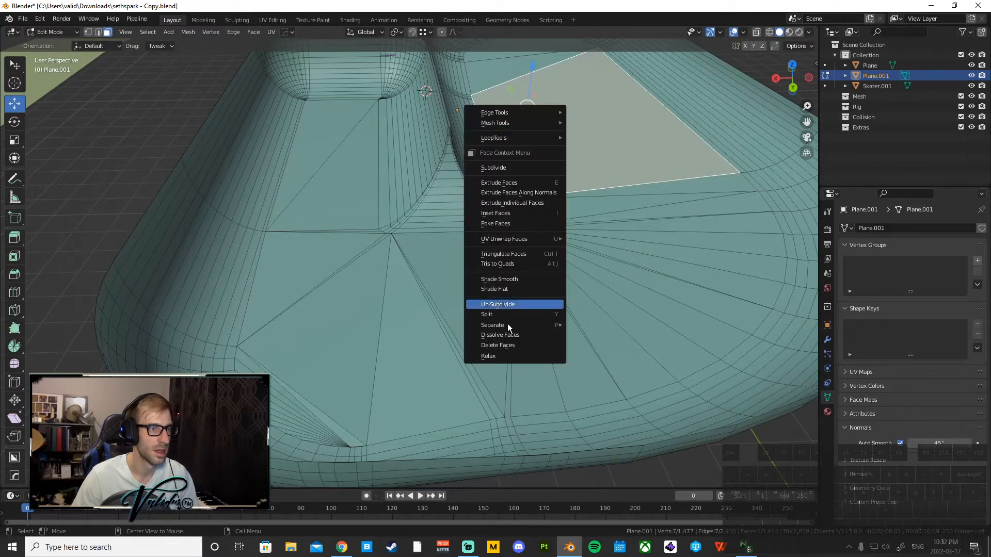
left_click(512, 347)
middle_click_drag(640, 143, 530, 235, "shift")
key("2")
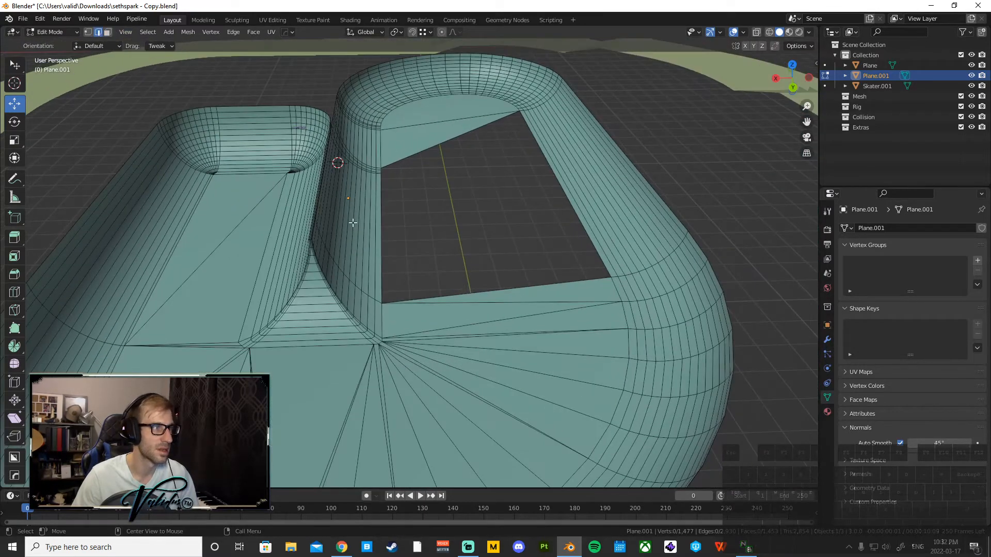
left_click(453, 287, "alt")
key("alt+f")
middle_click_drag(447, 244, 523, 210)
middle_click_drag(464, 323, 430, 360)
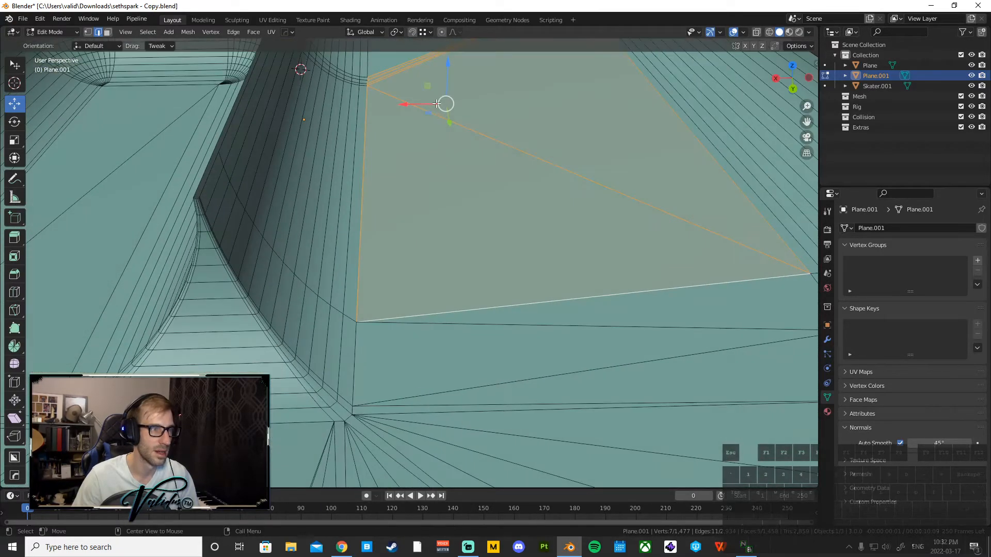
Delete the half-round floor face at the tight inner curve and refill its boundary with triangulated faces
middle_click_drag(438, 109, 412, 239, "shift")
scroll(422, 243, "up", 4)
scroll(360, 217, "down", 3)
middle_click_drag(347, 221, 283, 222)
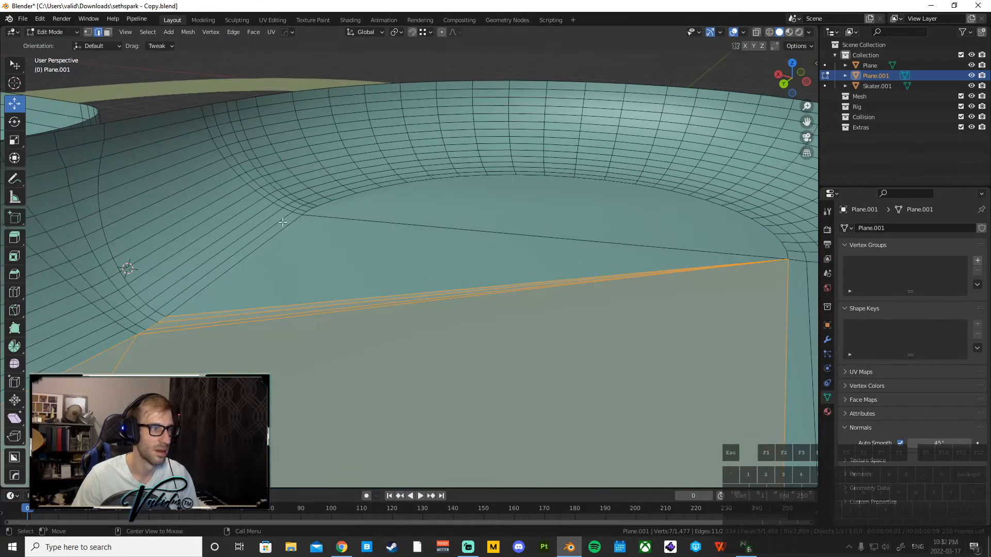
key("3")
left_click(435, 215)
right_click(434, 216)
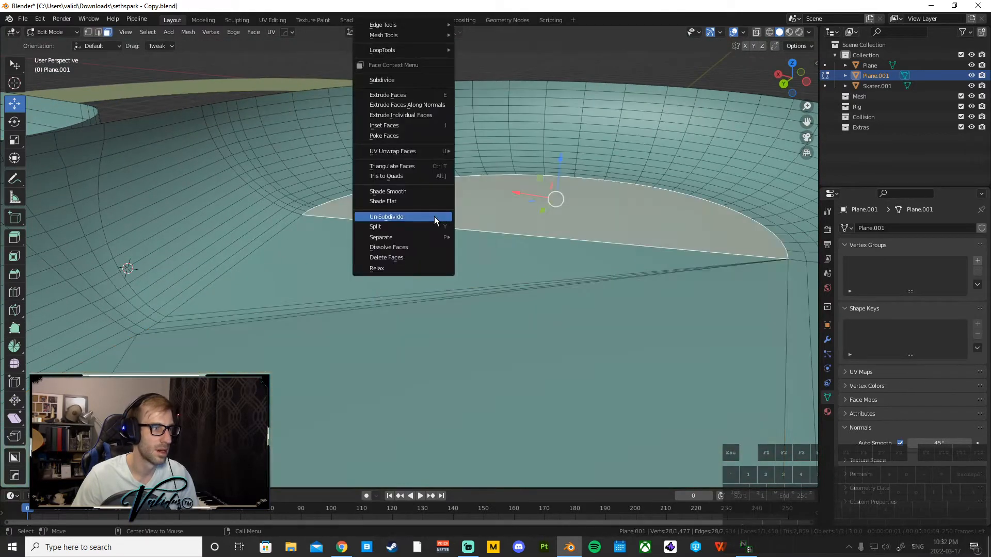
left_click(417, 258)
left_click(98, 32)
left_click(407, 222, "alt")
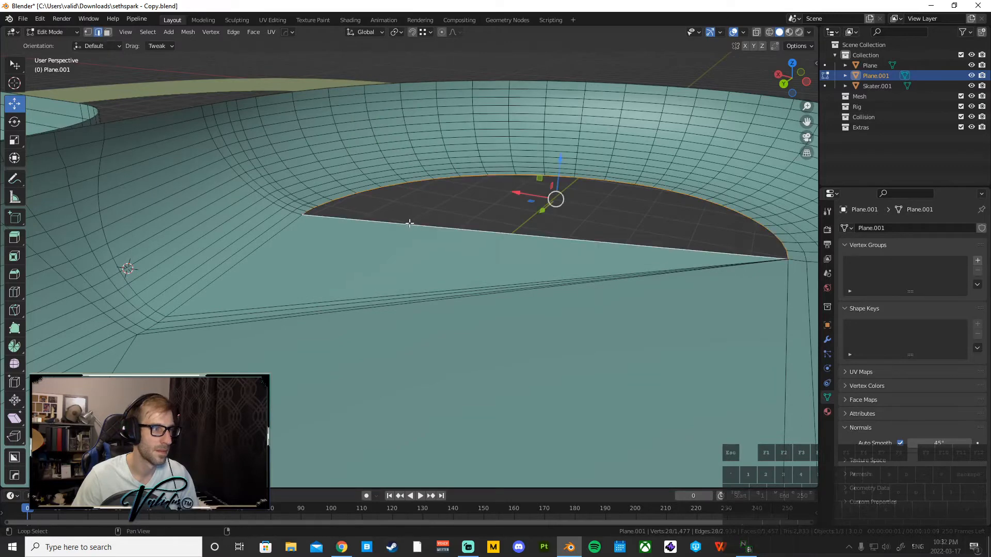
key("alt+f")
Delete the long triangular floor face beside the inner curve and fill its boundary again with a new face
left_click(107, 32)
left_click(331, 243)
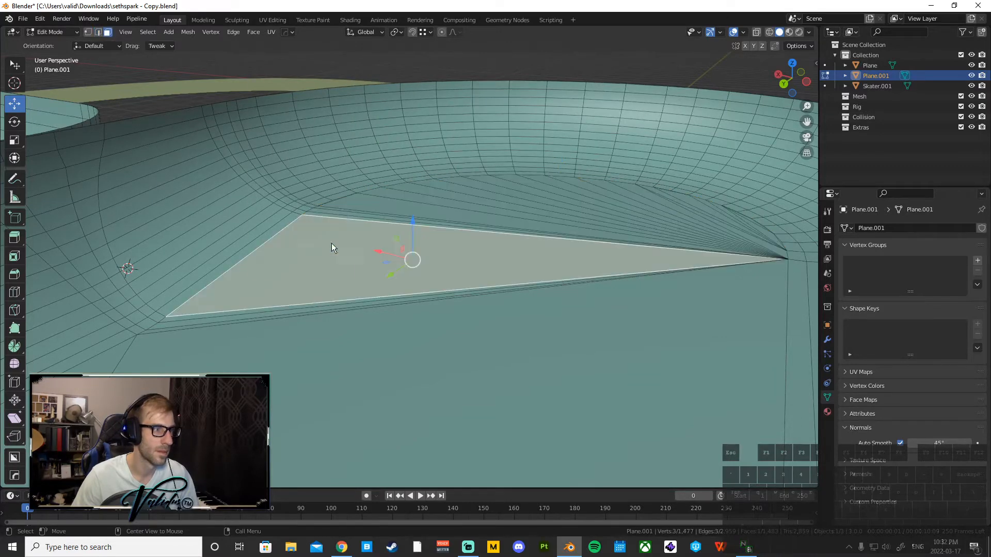
right_click(330, 250)
left_click(329, 253)
left_click(98, 32)
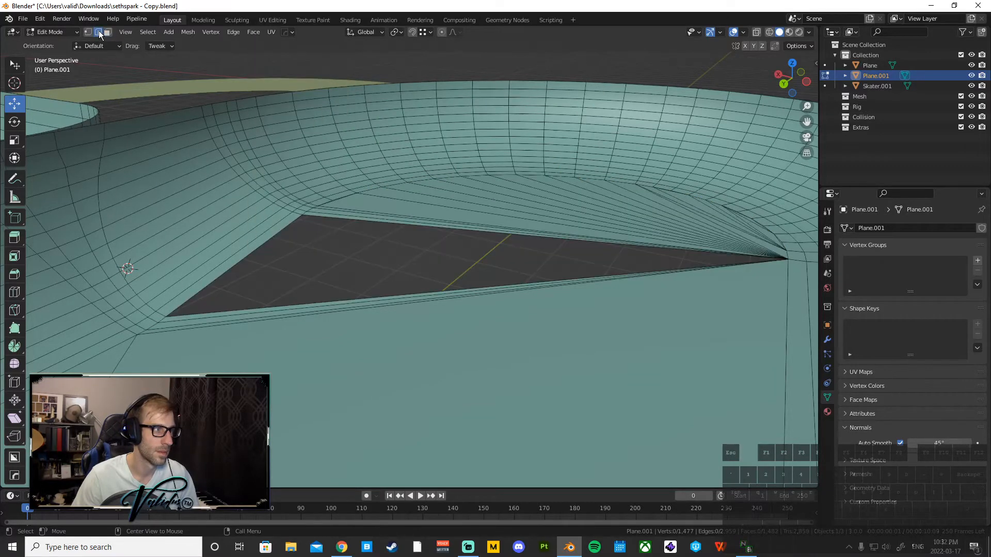
left_click(368, 217, "alt")
left_click(344, 219, "alt")
key("f")
scroll(243, 147, "down", 3)
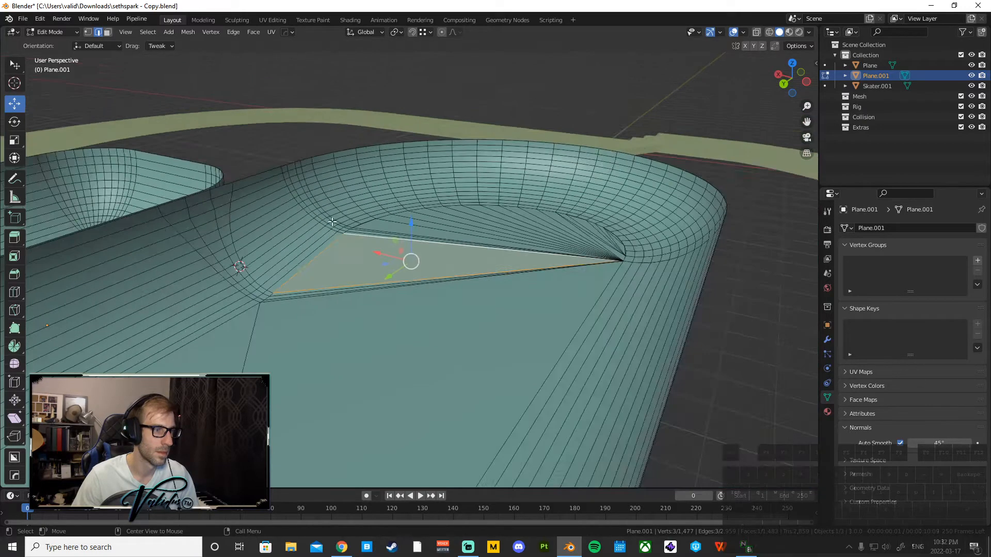
Return to Object Mode and examine the shading of the filled floor and ramps from several angles
middle_click_drag(237, 143, 277, 157)
left_click(54, 32)
left_click(49, 41)
middle_click_drag(258, 221, 377, 274)
scroll(317, 245, "up", 3)
scroll(317, 244, "down", 3)
middle_click_drag(304, 241, 307, 306)
middle_click(332, 346)
scroll(323, 353, "up", 3)
middle_click(274, 388, "alt")
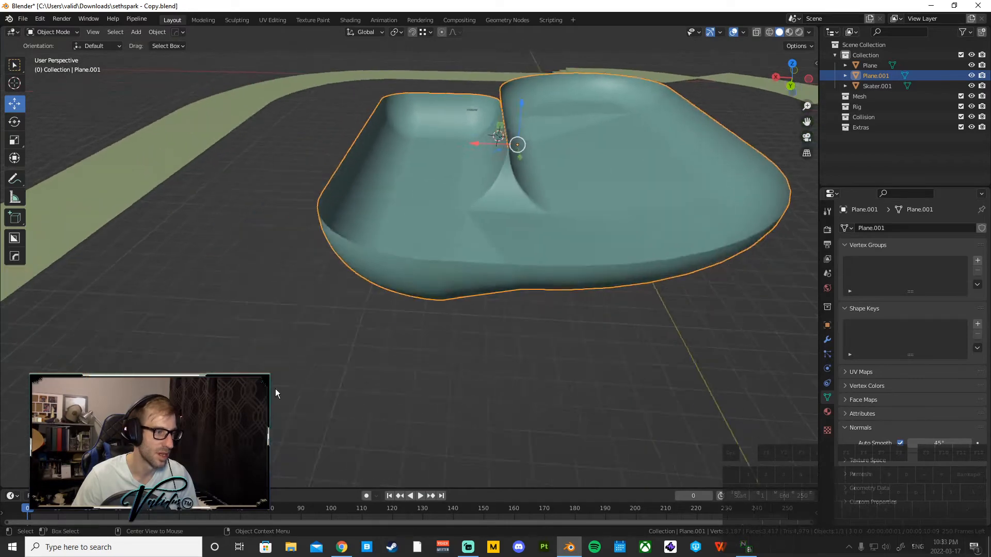
scroll(275, 388, "up", 4)
middle_click_drag(320, 369, 264, 260)
scroll(264, 261, "down", 3)
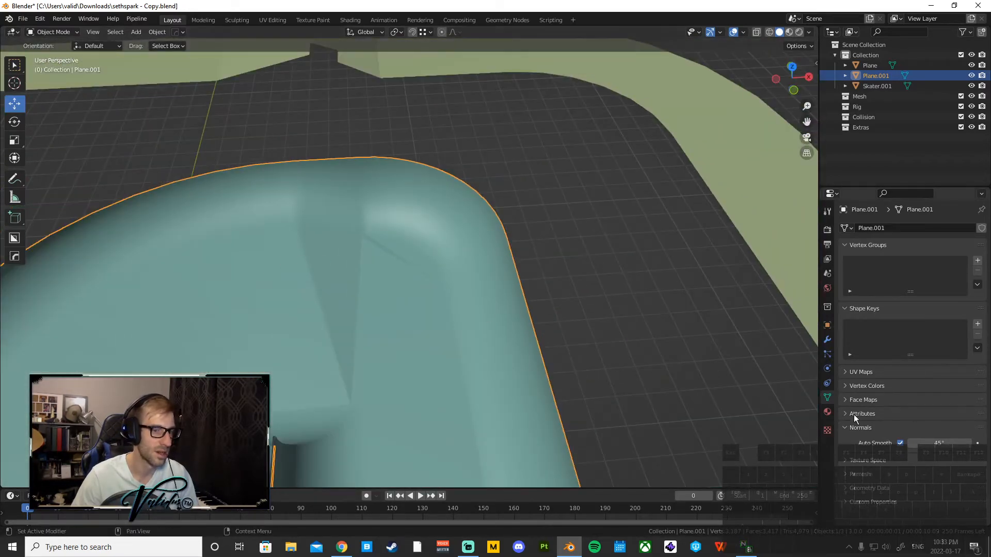
Shade the skatepark bowl object smooth with Auto Smooth turned off
right_click(383, 299)
left_click(368, 264)
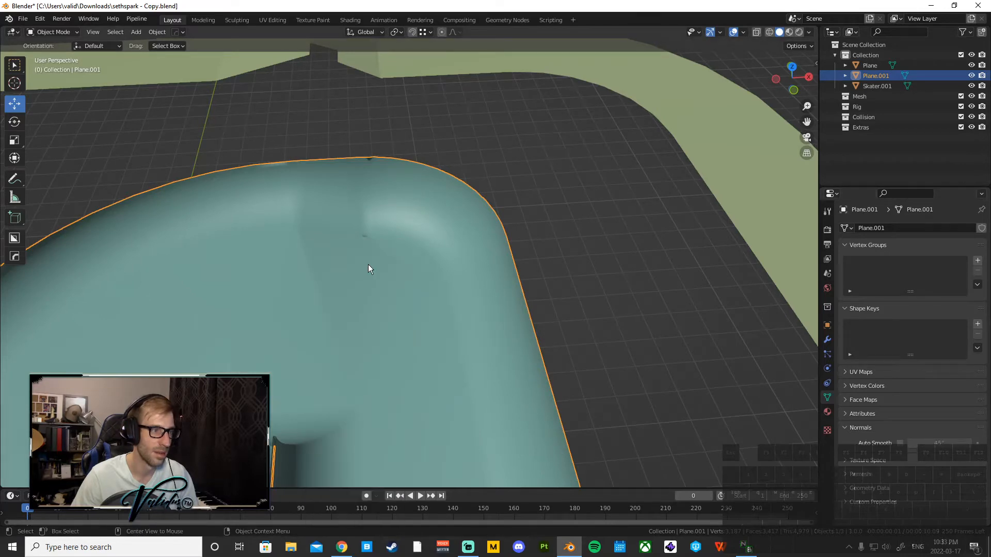
scroll(353, 283, "up", 5)
scroll(283, 203, "down", 5)
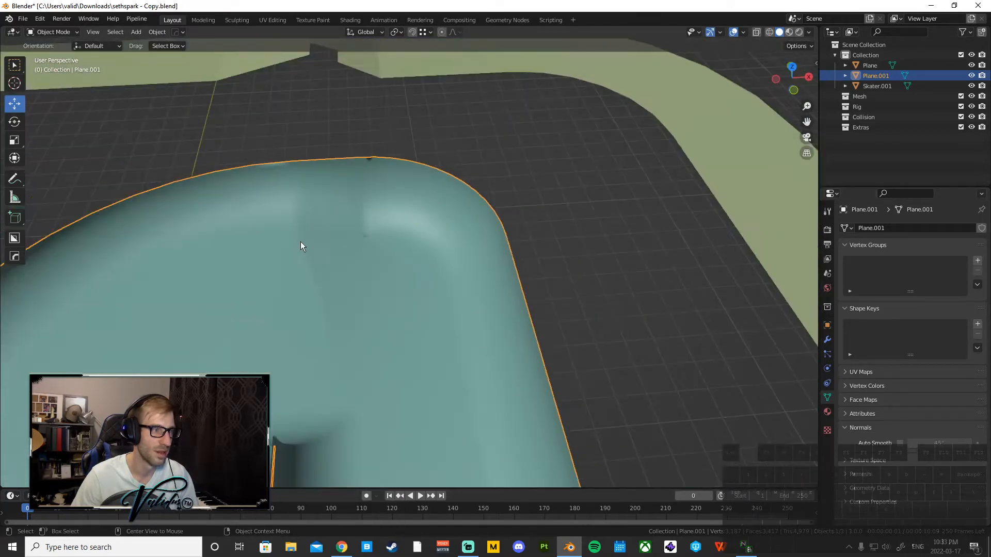
middle_click_drag(300, 242, 531, 166)
middle_click(531, 167, "alt")
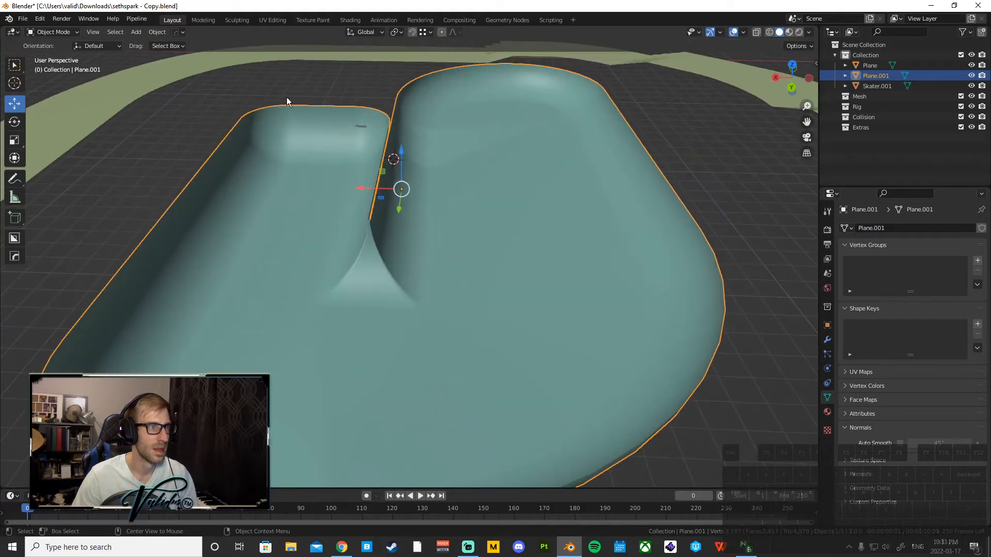
Duplicate the bowl's top rim edge loop in place and separate the copy into its own object
left_click(70, 33)
left_click(49, 55)
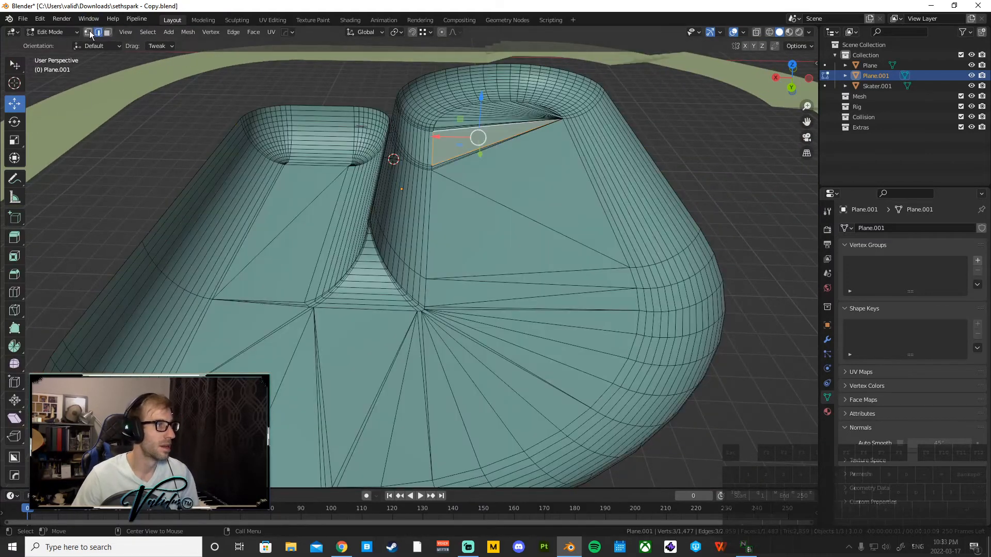
left_click(370, 212, "alt")
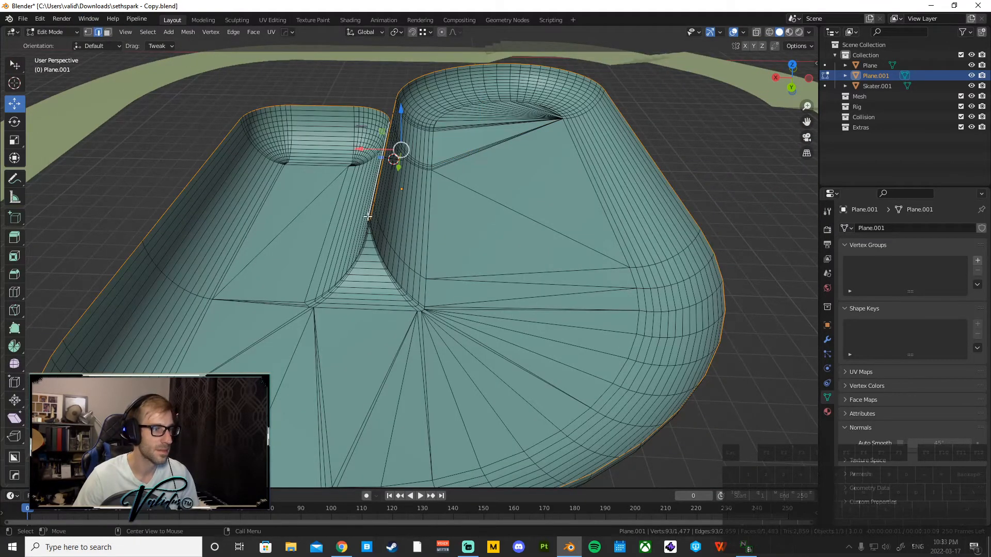
middle_click_drag(370, 212, 373, 186)
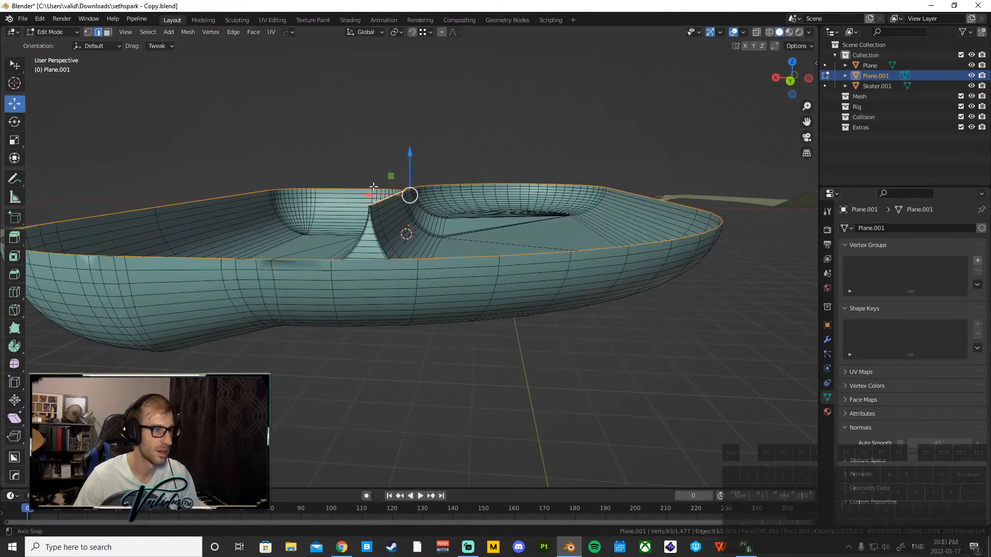
key("shift+d")
key("z")
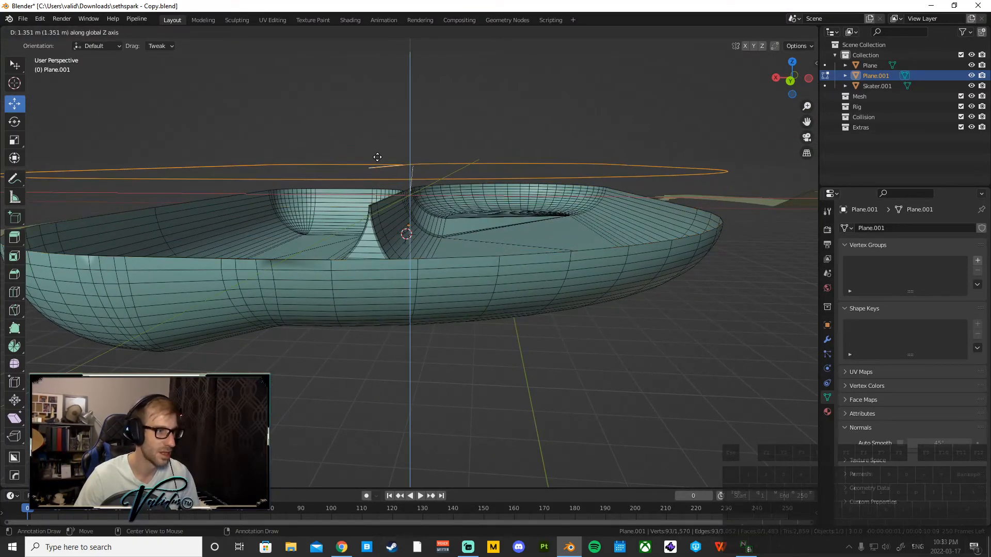
right_click(378, 158)
right_click(379, 157)
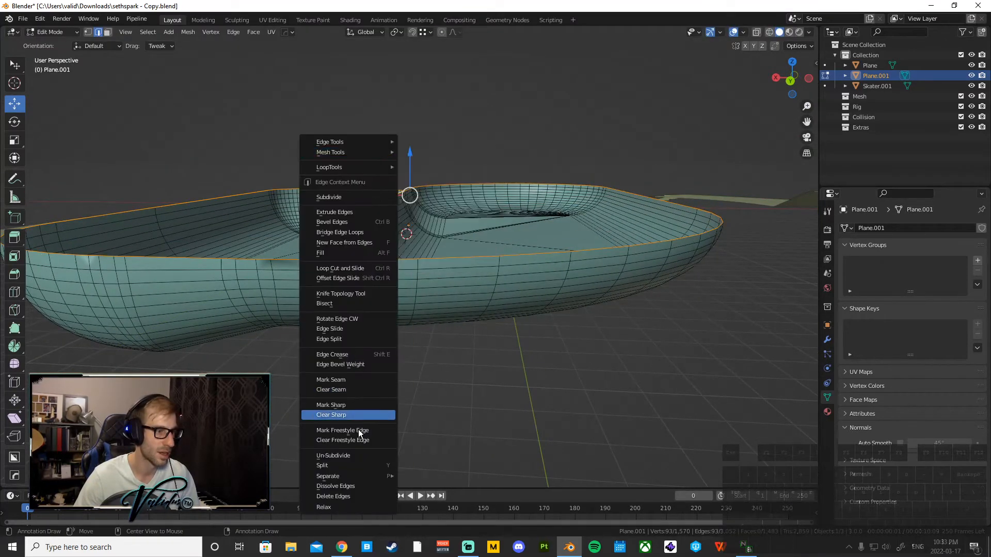
mouse_move(369, 474)
left_click(437, 477)
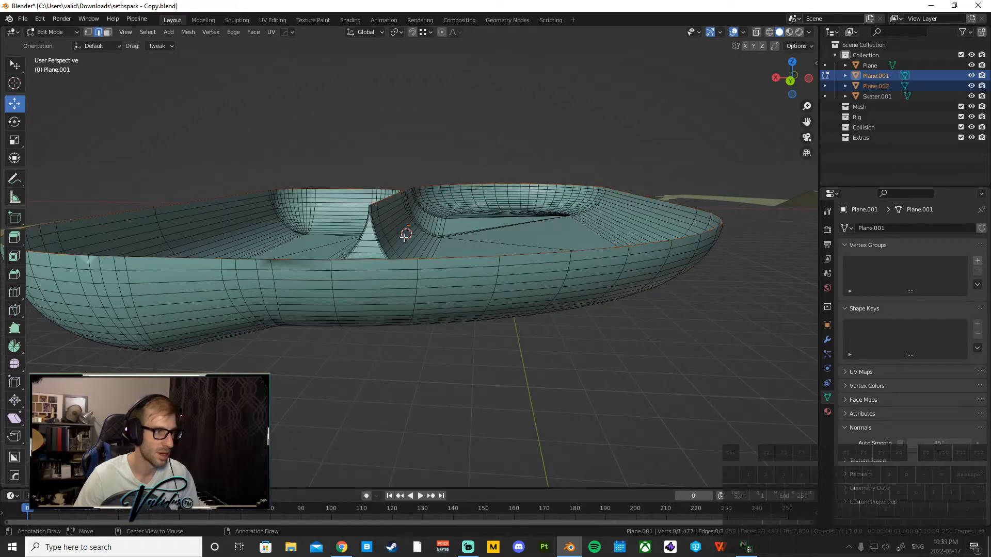
Return to Object Mode, select only the separated rim object and convert it to a curve
left_click(67, 31)
left_click(50, 40)
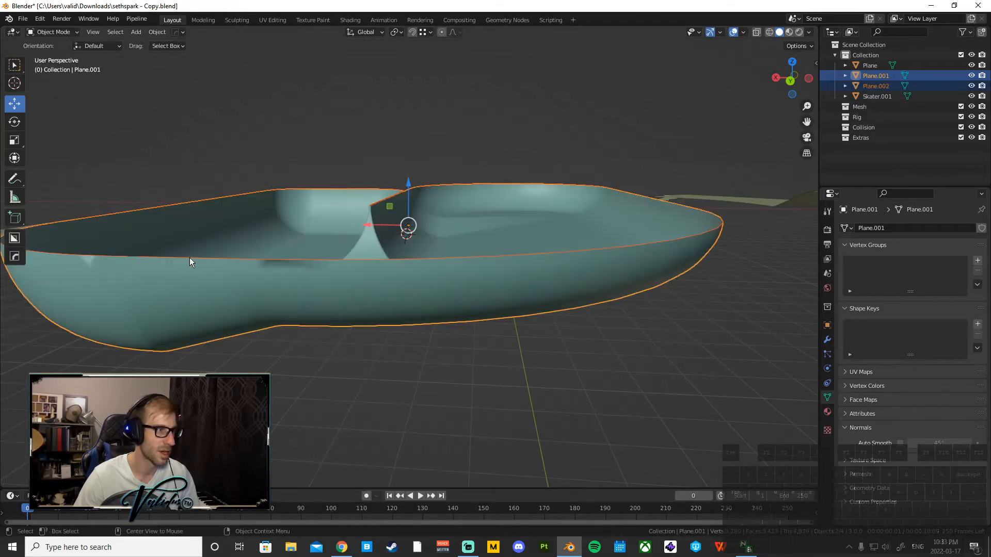
left_click(412, 210)
left_click(421, 184)
right_click(421, 184)
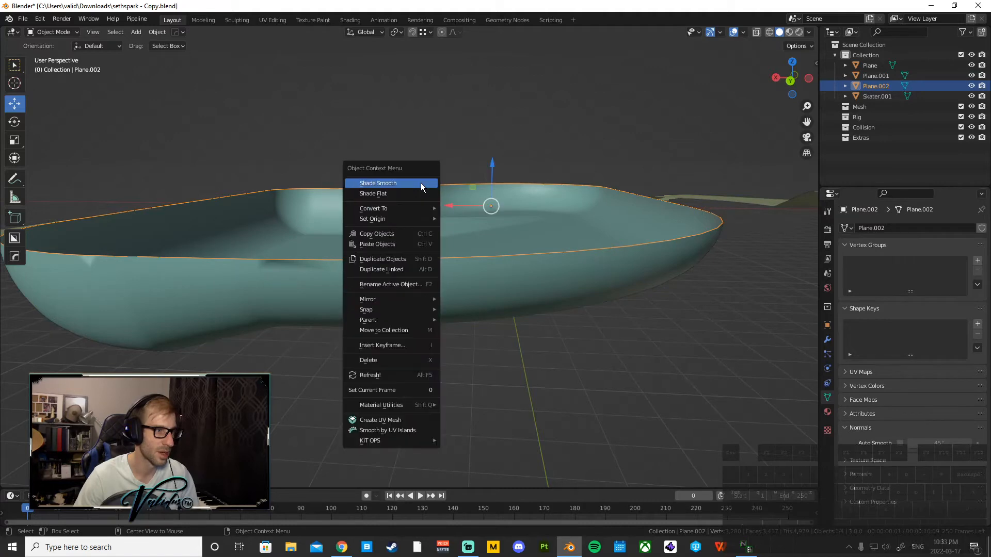
left_click(463, 225)
middle_click_drag(394, 192, 472, 284)
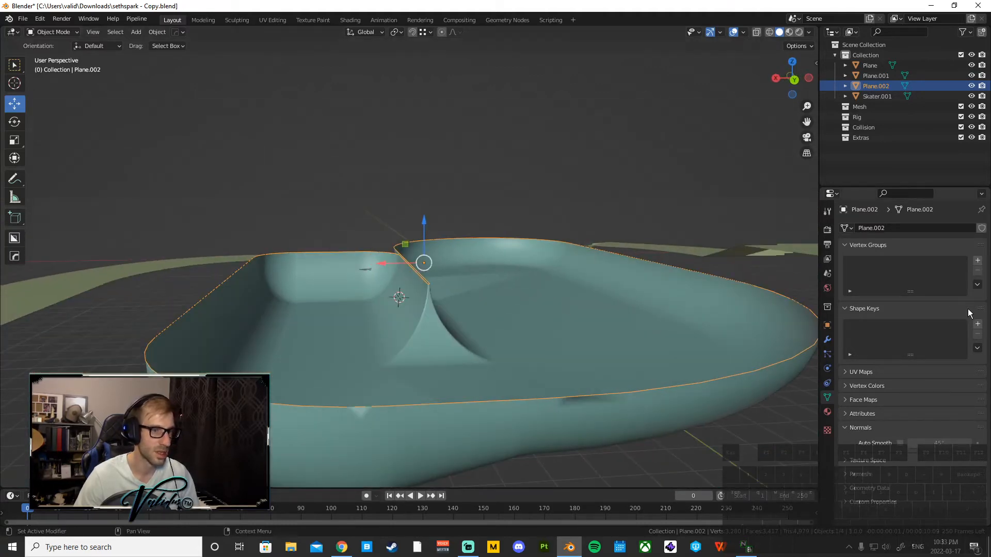
left_click(153, 32)
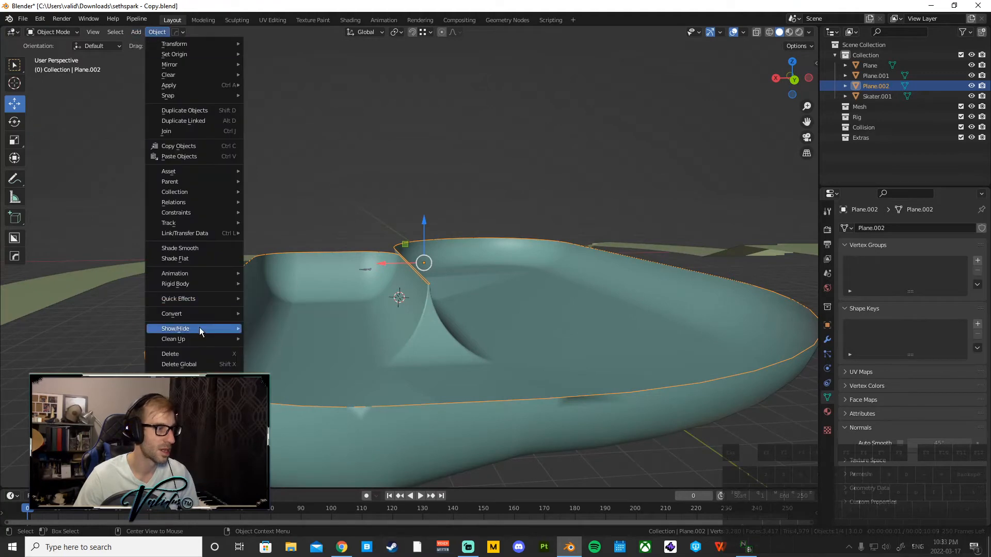
mouse_move(187, 312)
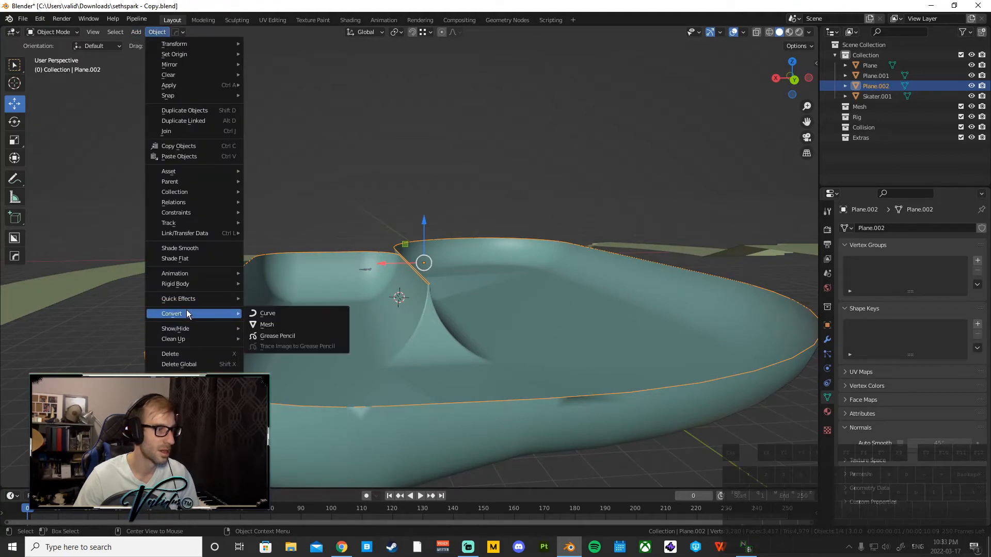
left_click(264, 314)
left_click(846, 398)
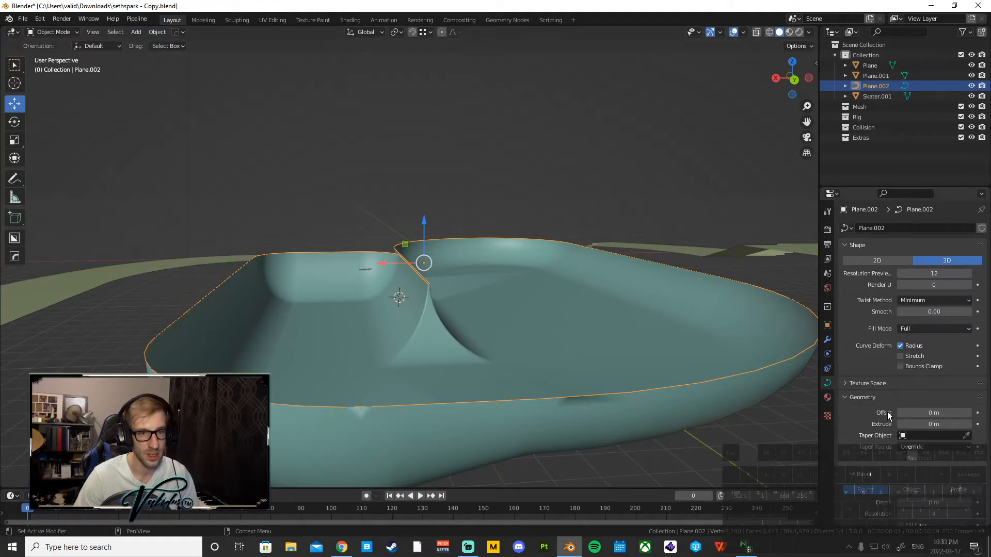
Try extruding the rim curve by 0.02 m and reset its extrude to 0 m
left_click(969, 424)
left_click(968, 425)
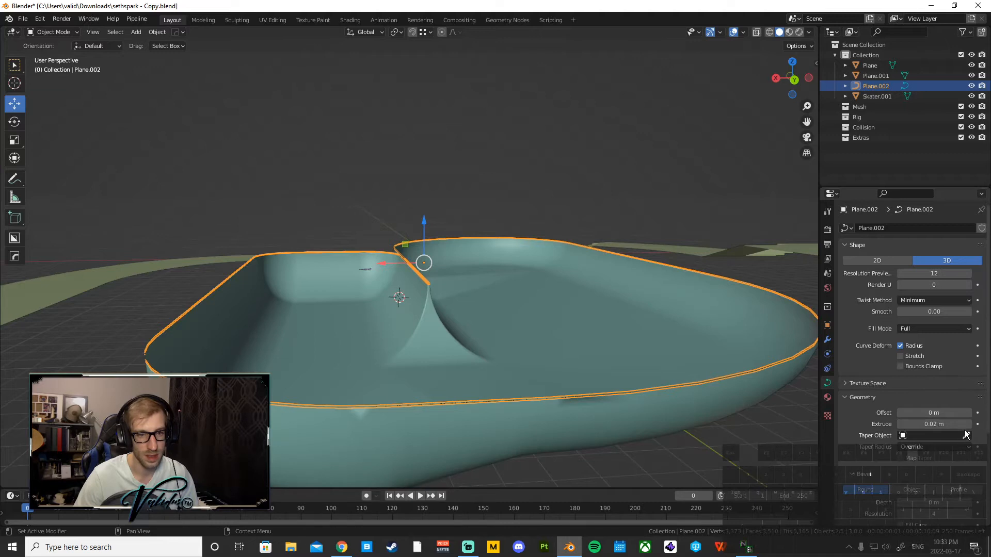
left_click(899, 424)
left_click(898, 424)
Give the rim curve a round pipe profile with a bevel depth of 0.04 m
left_click(968, 502)
left_click(967, 501)
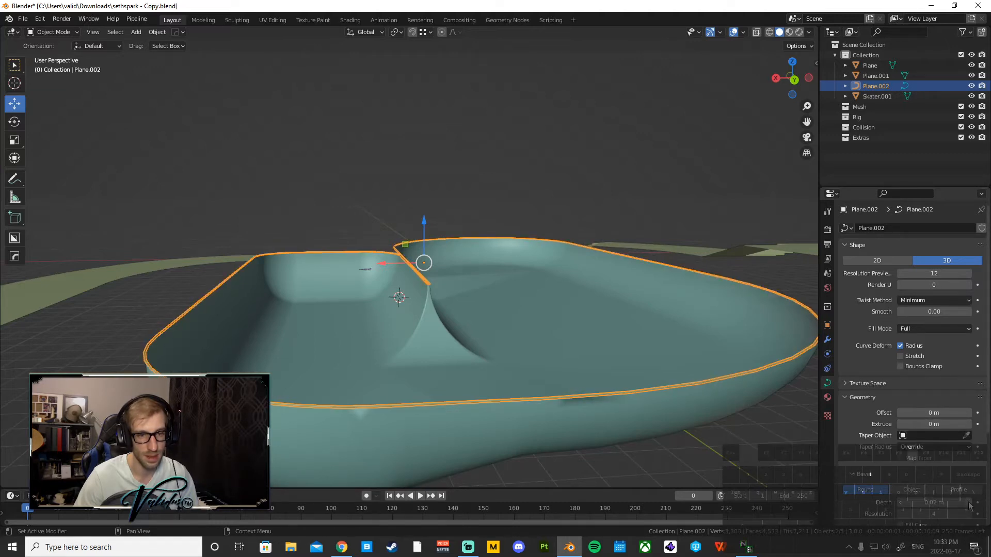
left_click(968, 501)
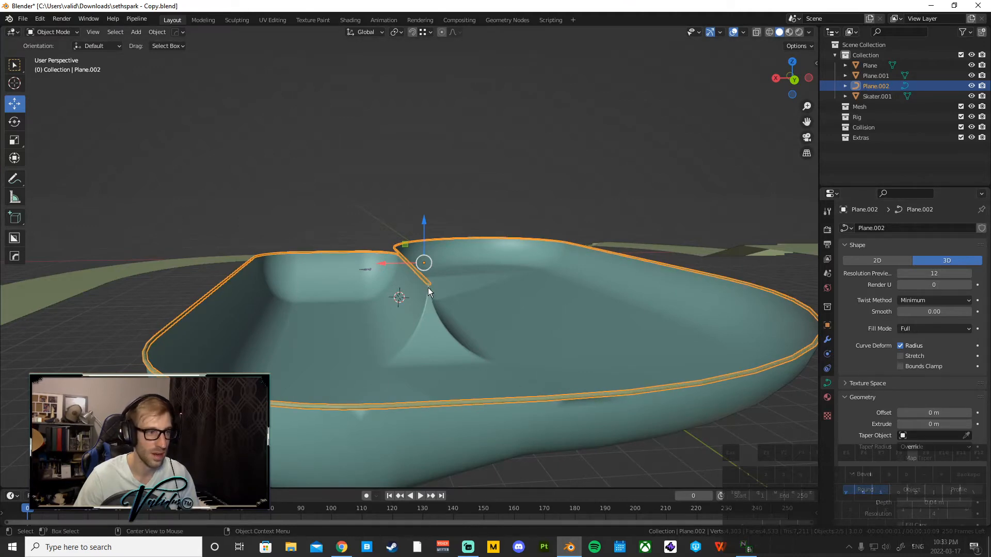
scroll(429, 286, "up", 10)
middle_click_drag(388, 302, 472, 245)
left_click_drag(906, 502, 899, 502)
middle_click_drag(511, 330, 418, 248)
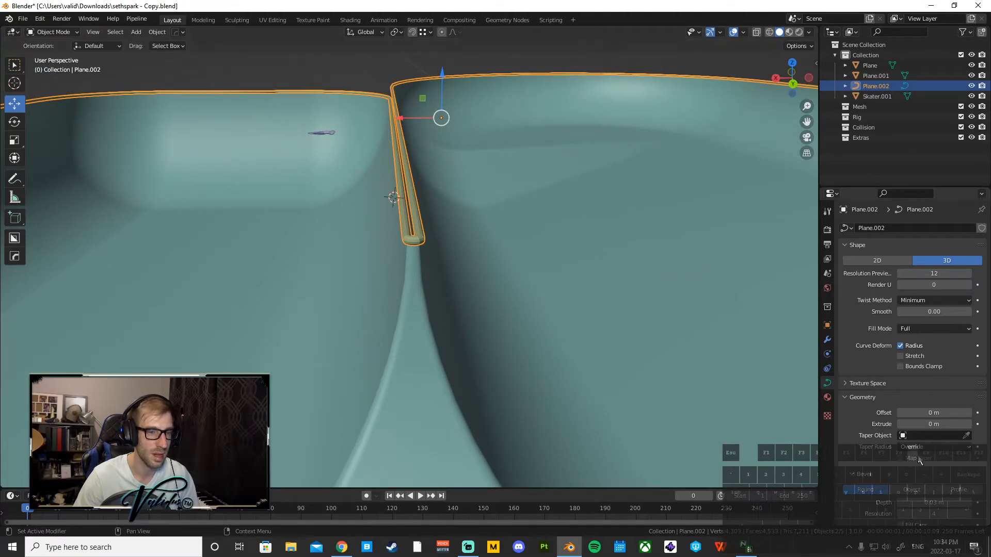
left_click(968, 502)
middle_click_drag(462, 289, 470, 301)
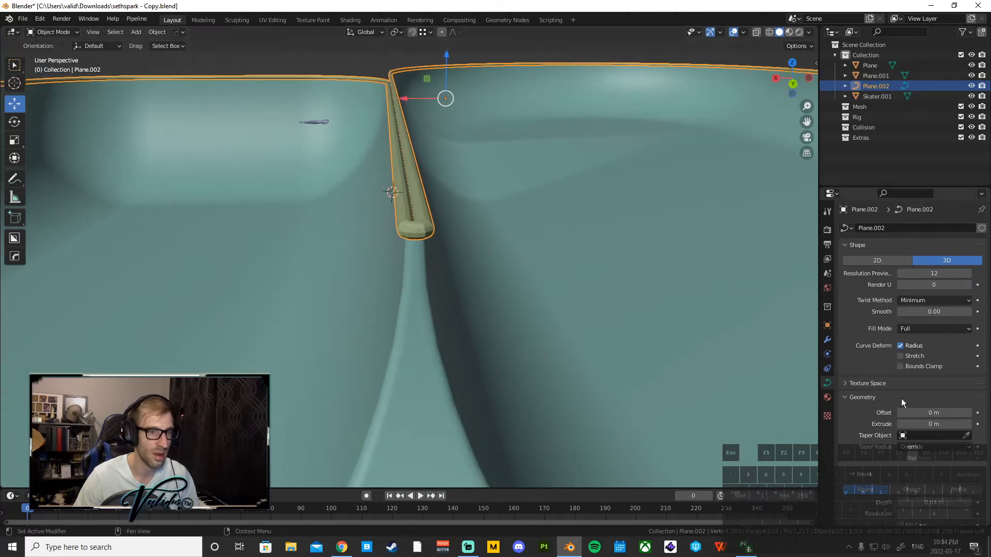
Offset the rim curve by 0.04 m and check its fit on the divider between the bowls
mouse_move(934, 424)
left_mouse_down()
mouse_move(951, 424)
mouse_move(915, 416)
mouse_move(944, 413)
mouse_move(935, 412)
left_mouse_up()
middle_click_drag(415, 207, 360, 123)
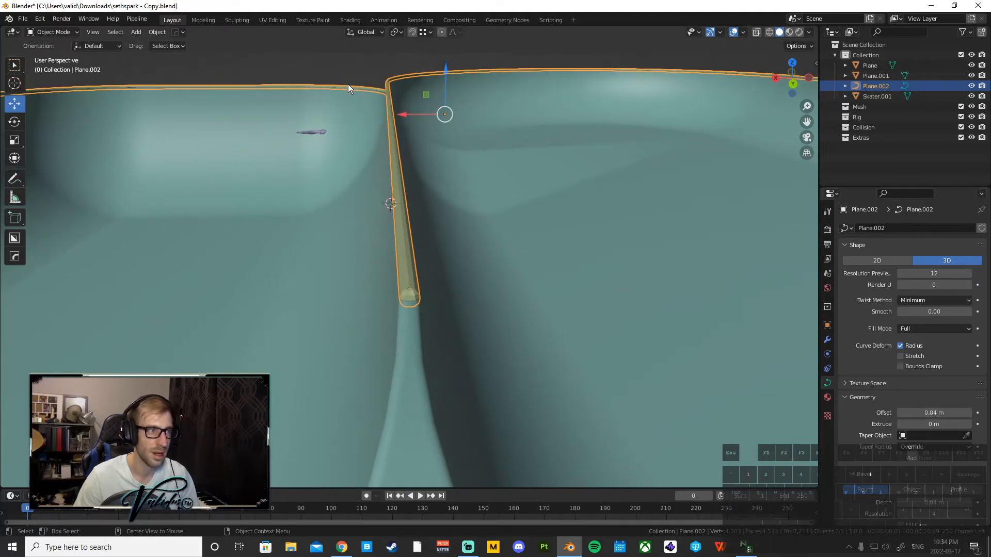
middle_click_drag(348, 85, 335, 310)
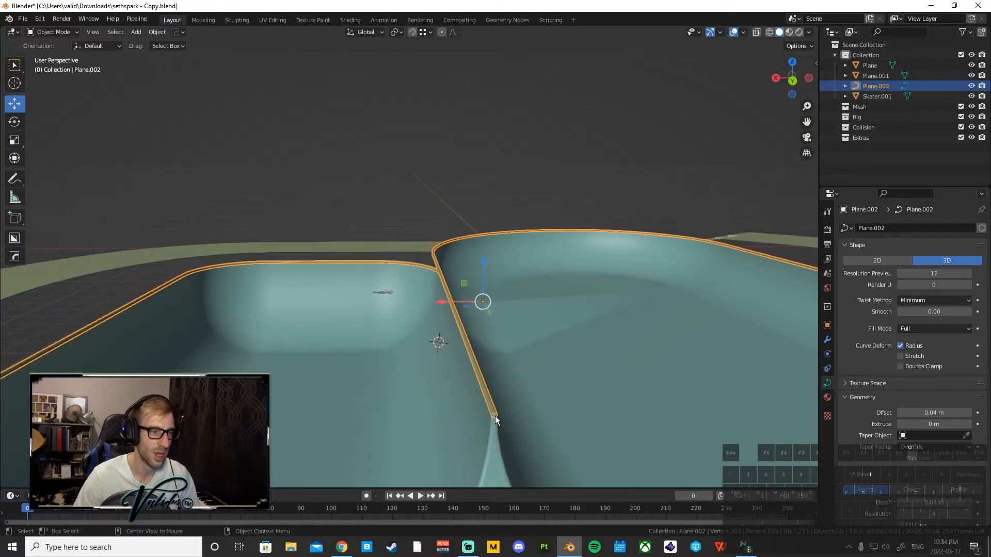
middle_click(495, 416, "alt")
middle_click_drag(418, 370, 410, 348)
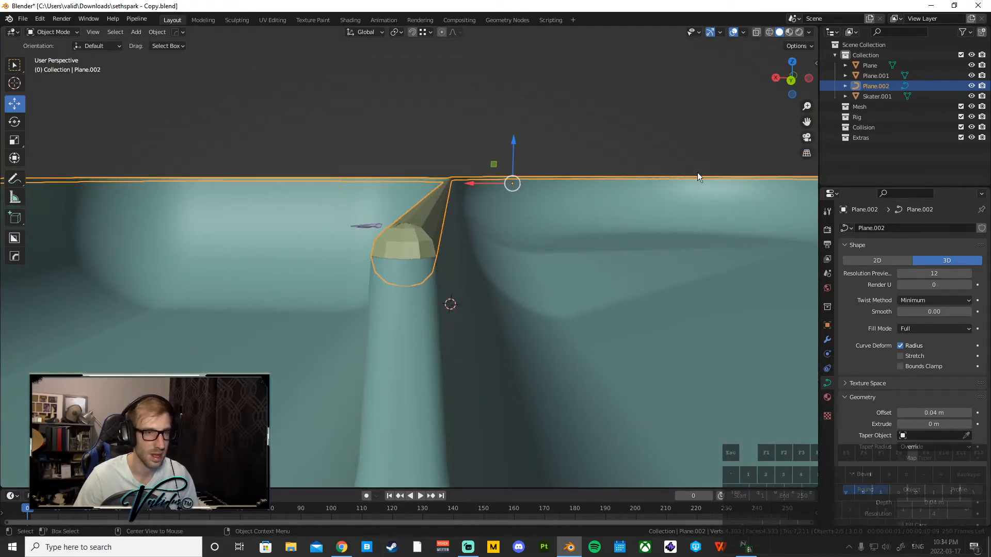
Convert the beveled rim curve to a mesh
left_click(153, 33)
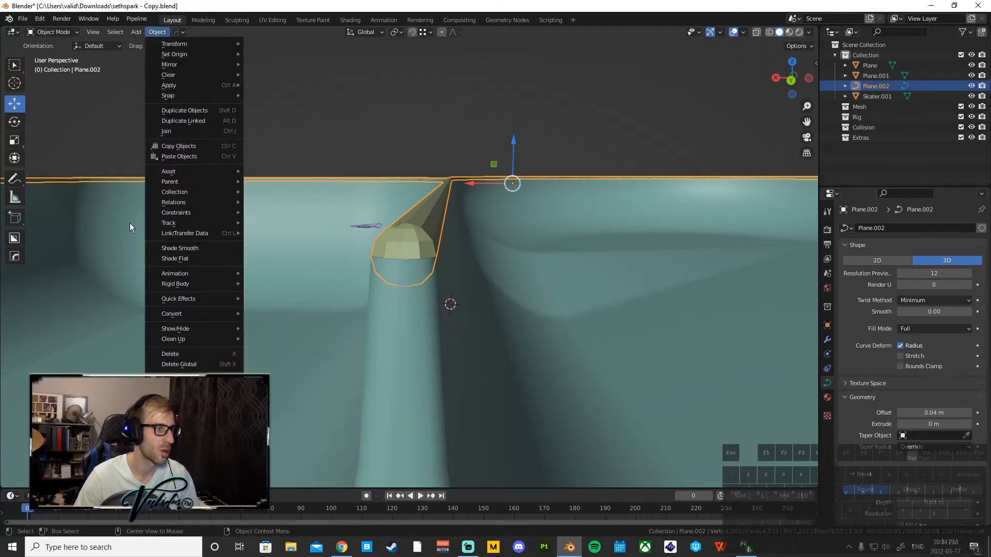
mouse_move(182, 312)
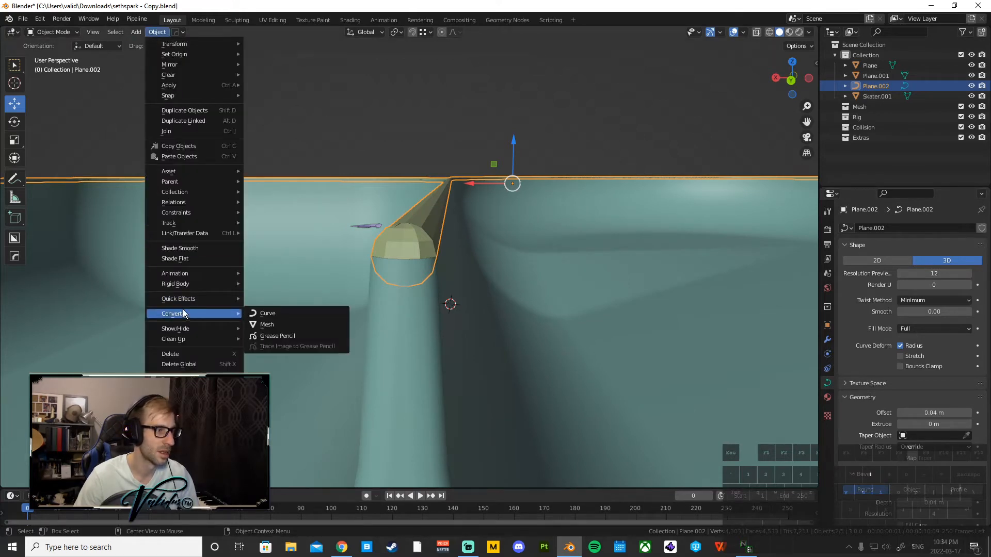
left_click(279, 324)
Set the rim pipe's origin to its geometry and apply all its transforms
right_click(406, 224)
mouse_move(407, 224)
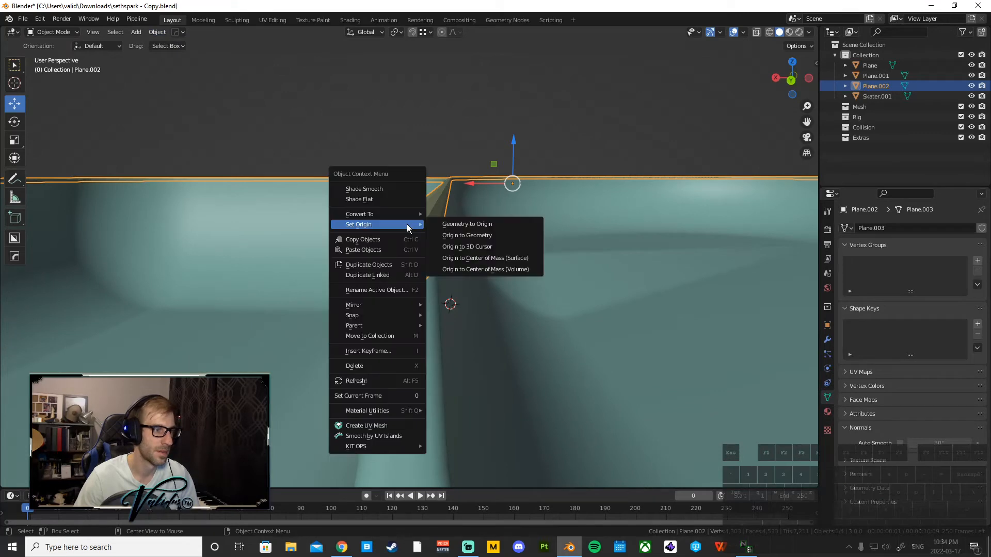
left_click(451, 237)
key("ctrl+a")
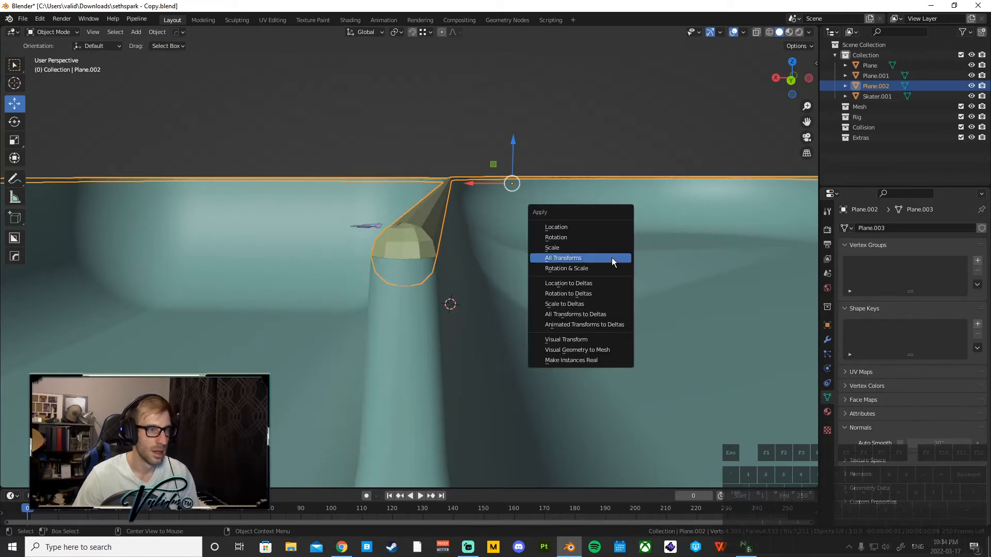
left_click(611, 256)
right_click(407, 194)
mouse_move(447, 195)
left_click(495, 205)
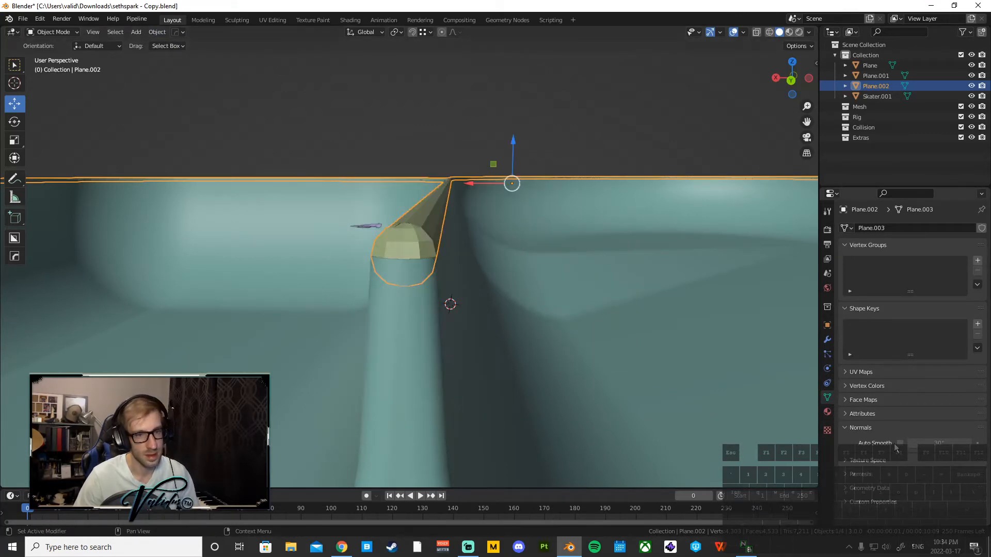
Enter Edit Mode on the rim pipe, select the whole mesh and merge its vertices by distance
left_click(52, 32)
left_click(49, 53)
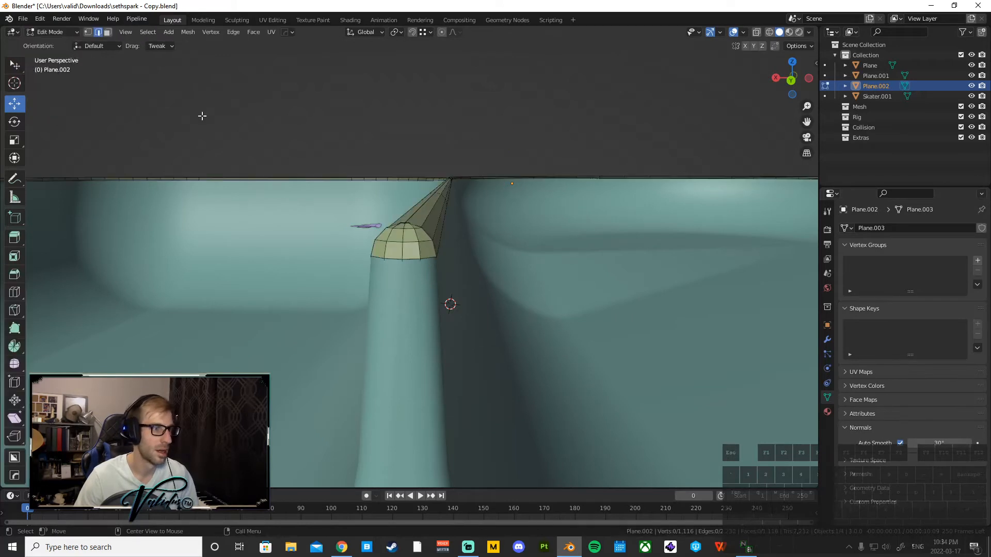
key("a")
left_click(188, 32)
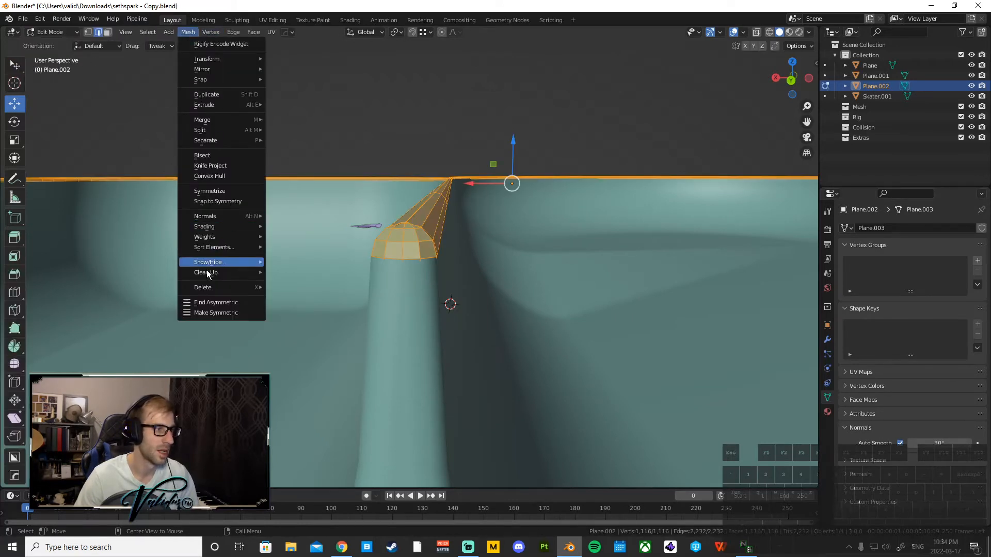
mouse_move(212, 272)
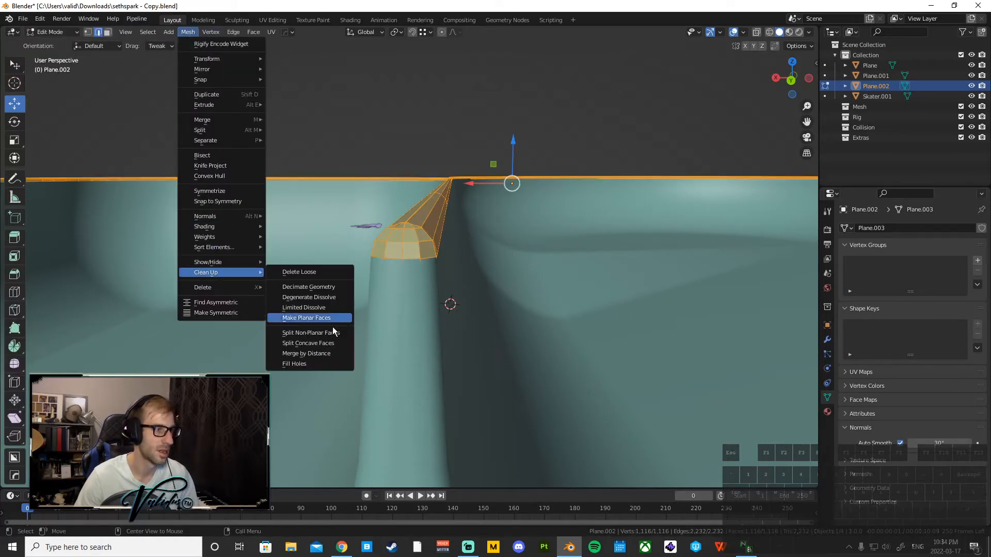
left_click(313, 354)
Examine the rim pipe's mesh around its rounded end on the divider, using vertex selection mode
middle_click_drag(412, 248, 380, 251)
scroll(380, 252, "up", 2)
middle_click_drag(315, 248, 303, 294)
scroll(373, 239, "up", 3)
middle_click_drag(374, 239, 330, 167)
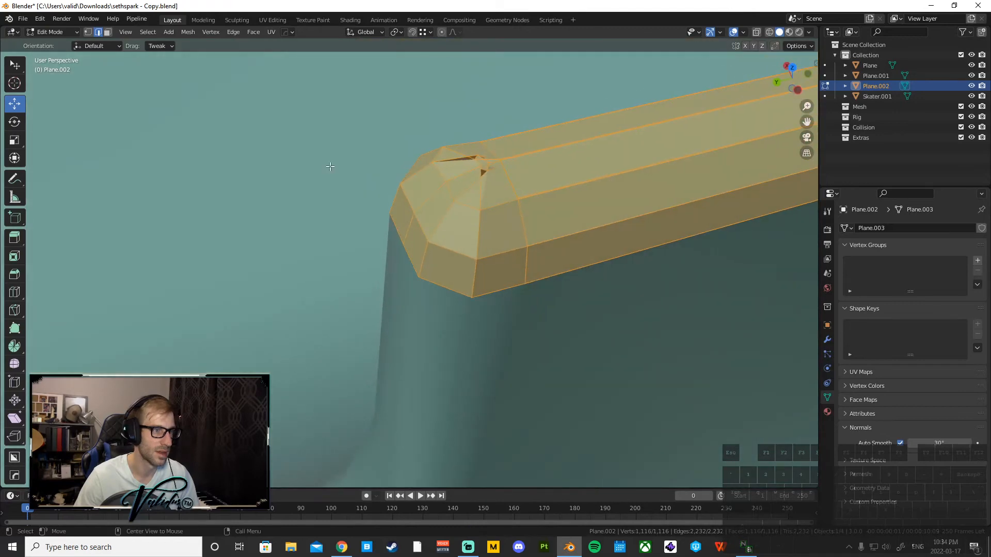
left_click(88, 32)
middle_click_drag(401, 270, 269, 221)
middle_click_drag(225, 107, 566, 239)
scroll(409, 203, "down", 5)
middle_click_drag(409, 203, 466, 175)
scroll(409, 206, "down", 8)
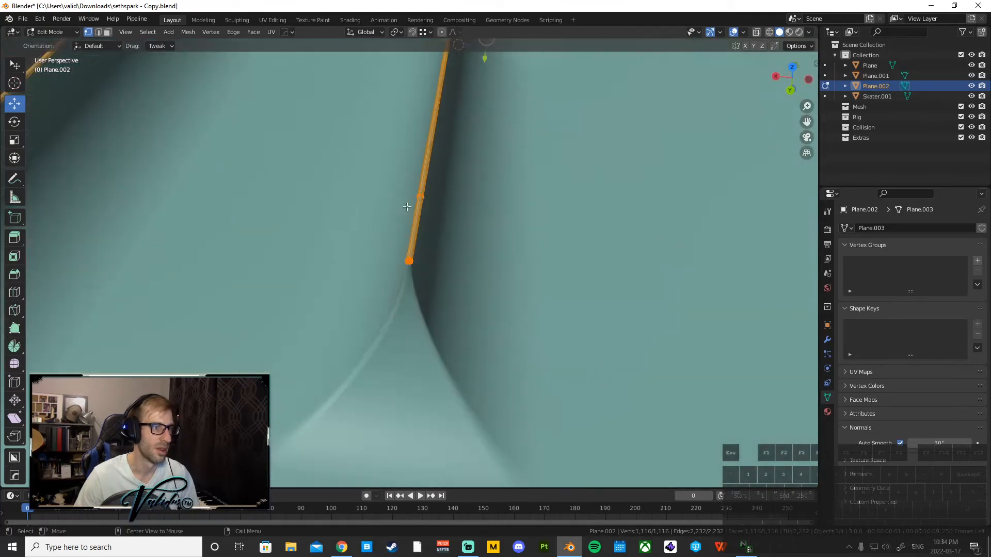
middle_click_drag(410, 206, 420, 321)
Return to Object Mode, shade the rim pipe smooth and check it around the whole bowl
left_click(56, 32)
left_click(59, 42)
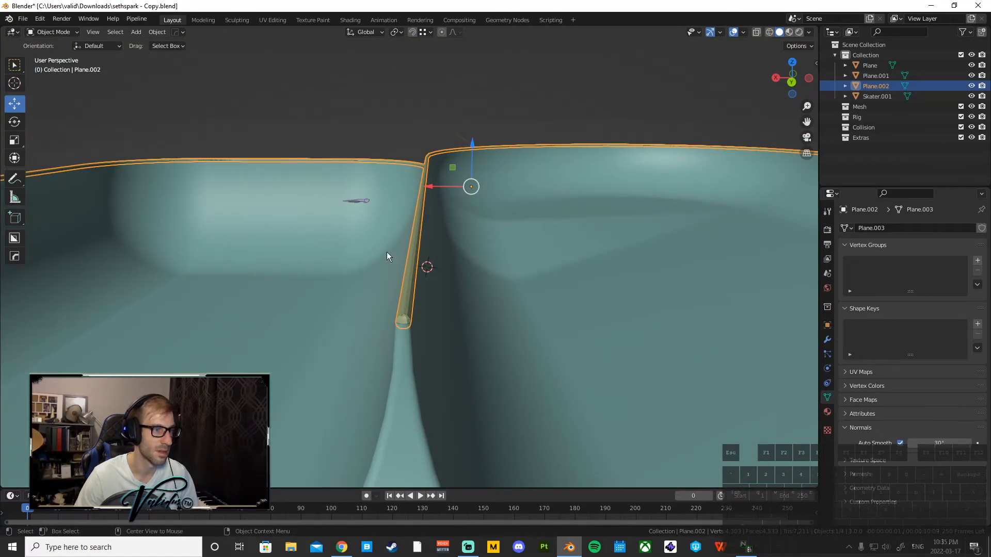
right_click(419, 237)
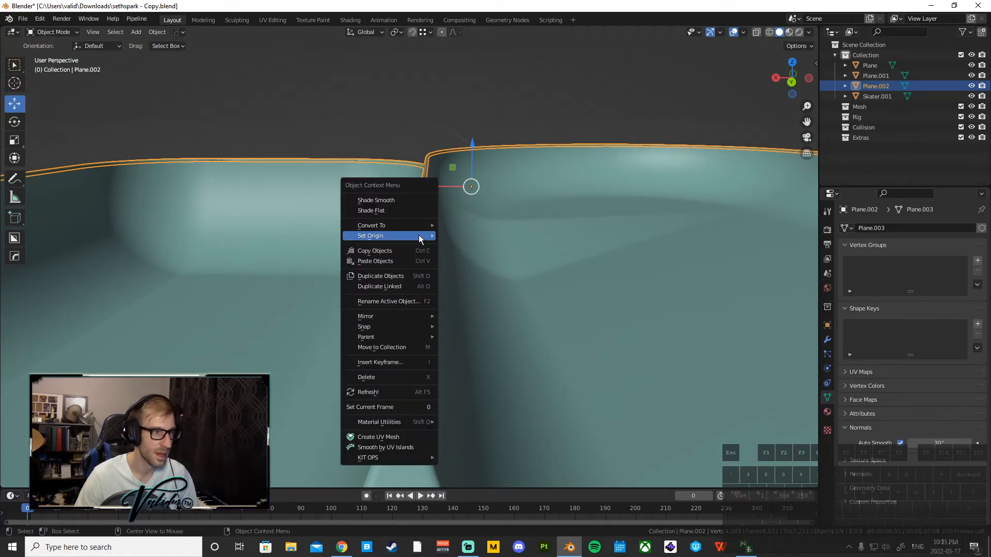
left_click(397, 201)
middle_click_drag(467, 286, 488, 258)
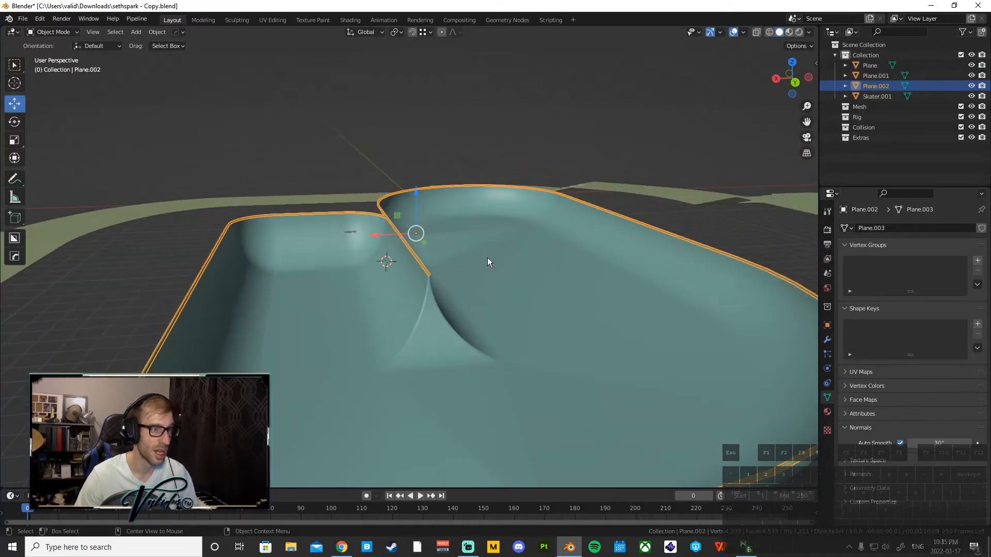
scroll(596, 320, "down", 5)
scroll(551, 348, "up", 5)
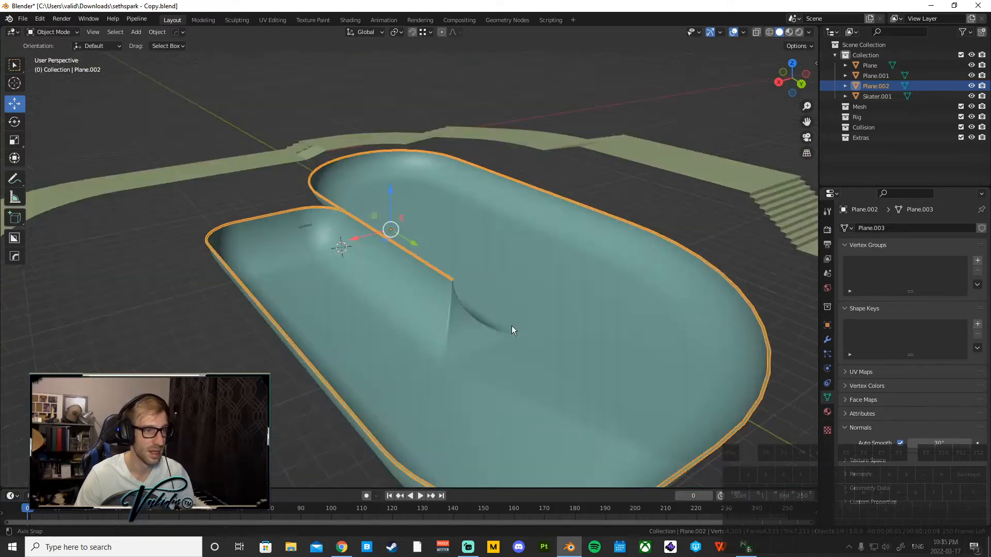
middle_click_drag(488, 323, 494, 333)
Add a new mesh plane and move it over the bowl's rounded front end
left_click(156, 32)
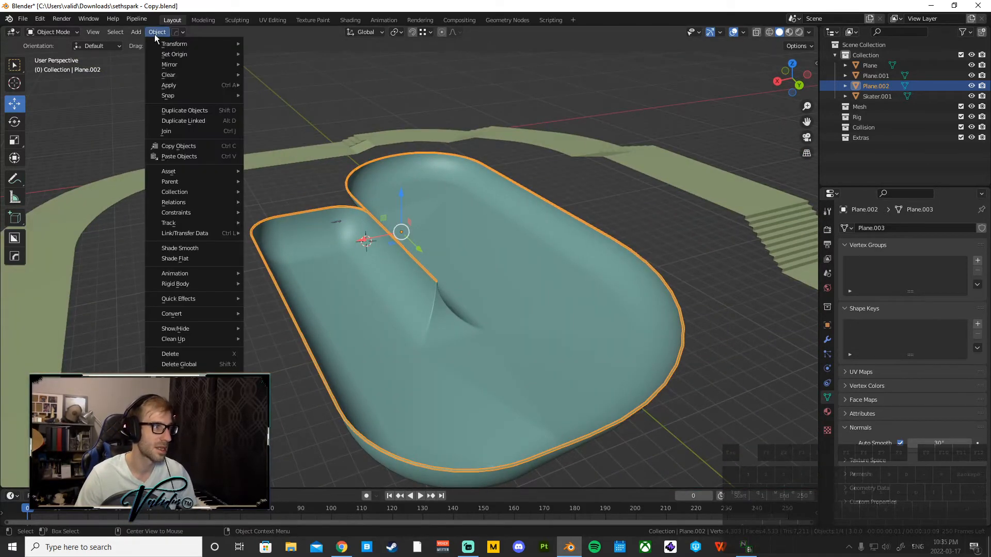
left_click(136, 32)
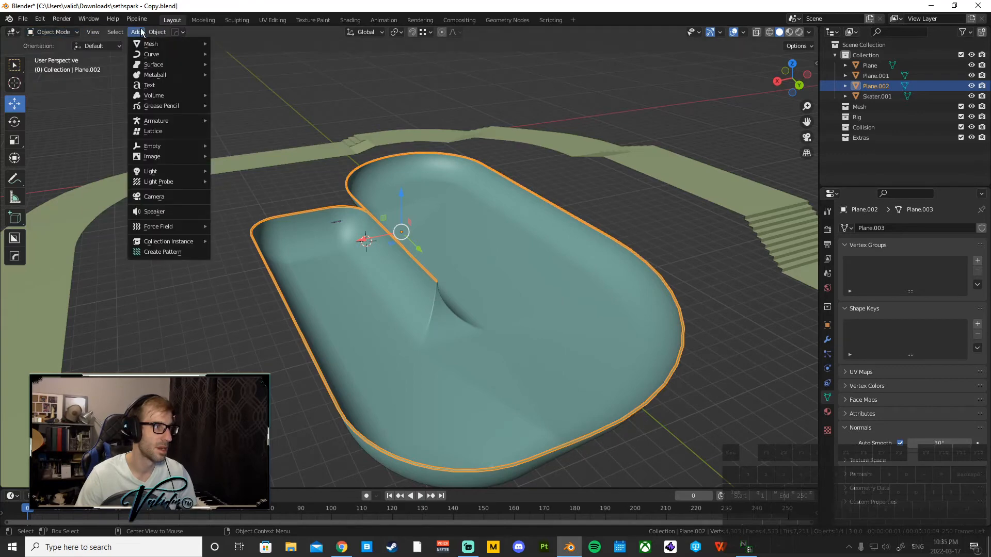
mouse_move(207, 44)
left_click(242, 44)
scroll(324, 177, "down", 3)
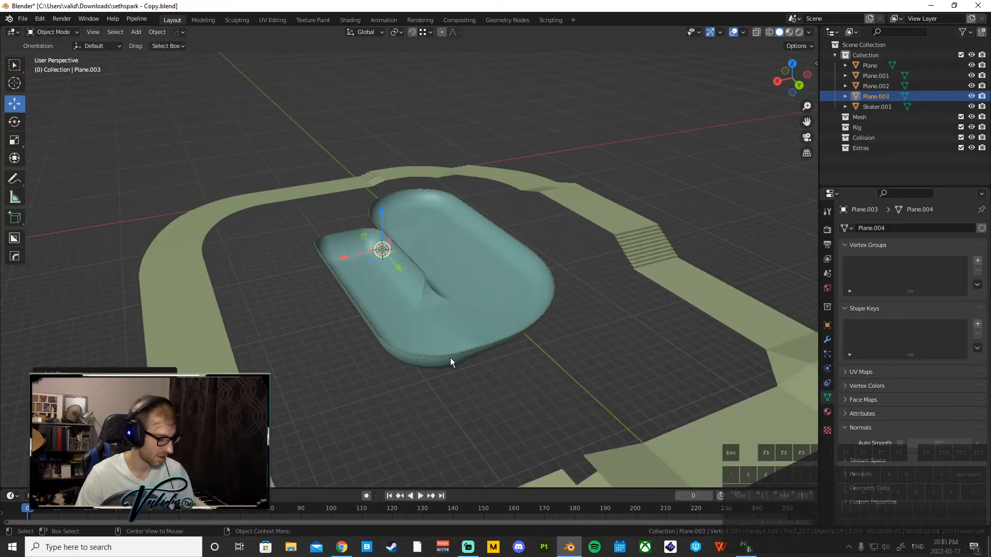
key("g")
left_click(452, 356, "ctrl")
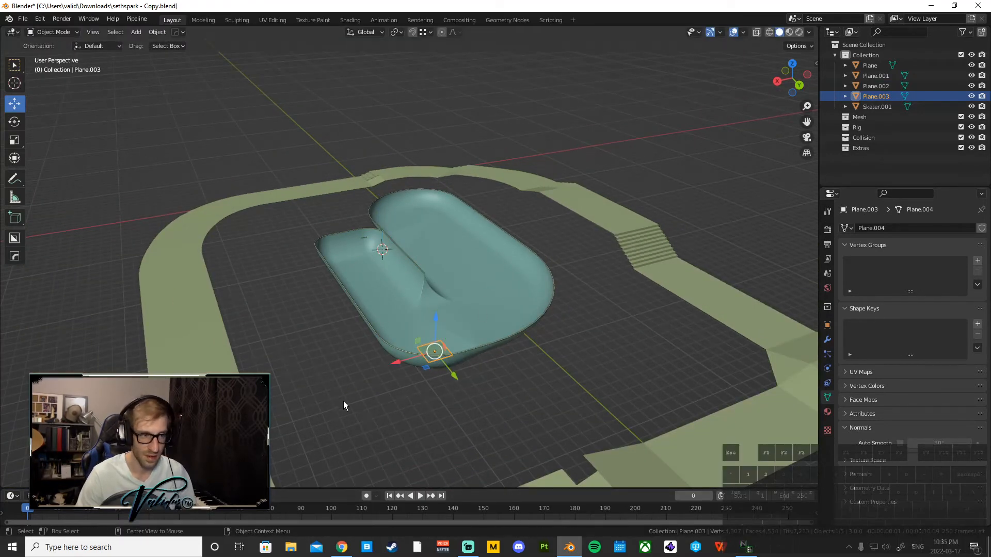
left_click_drag(448, 368, 409, 356)
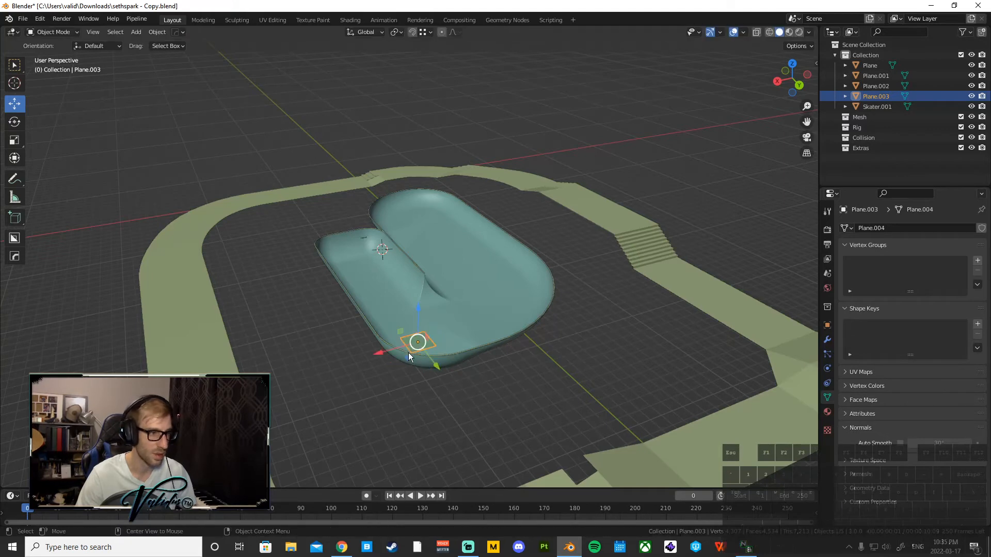
Scale and reposition the new plane in Edit Mode so it spans the skatepark ground around the bowl, and return to Object Mode
left_click(51, 32)
left_click(49, 50)
key("s")
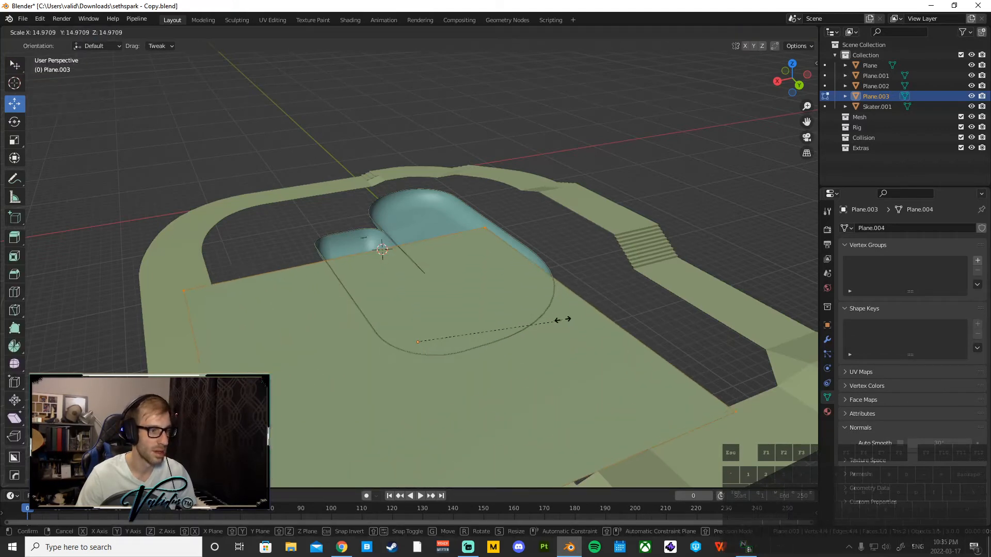
left_click(652, 300)
left_click_drag(434, 371, 437, 288)
left_click_drag(381, 261, 360, 284)
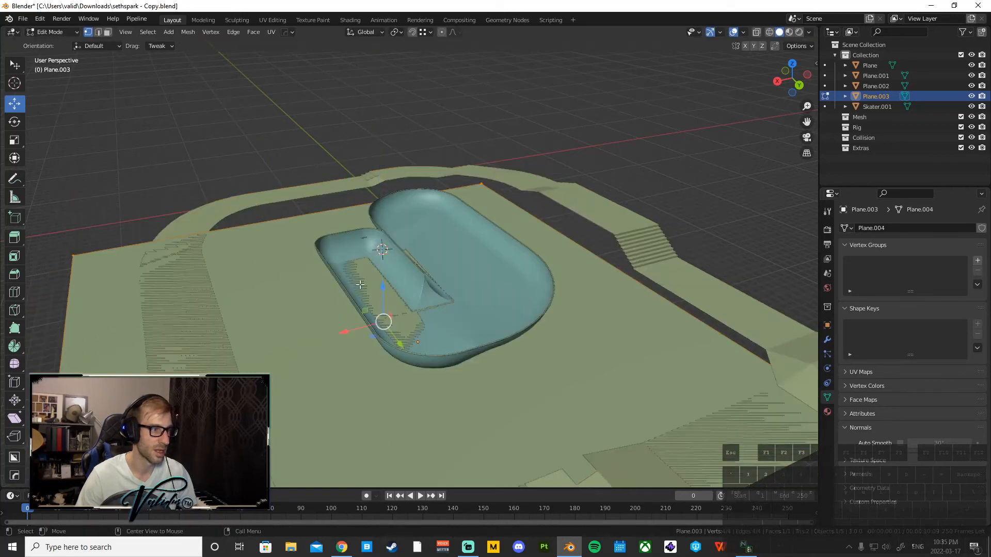
key("s")
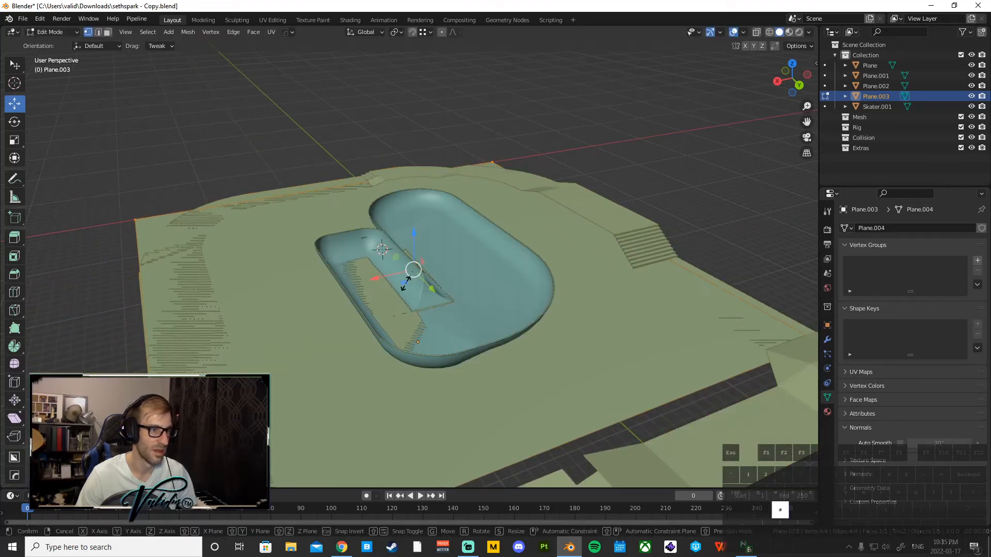
left_click(421, 292)
middle_click_drag(426, 305, 558, 325)
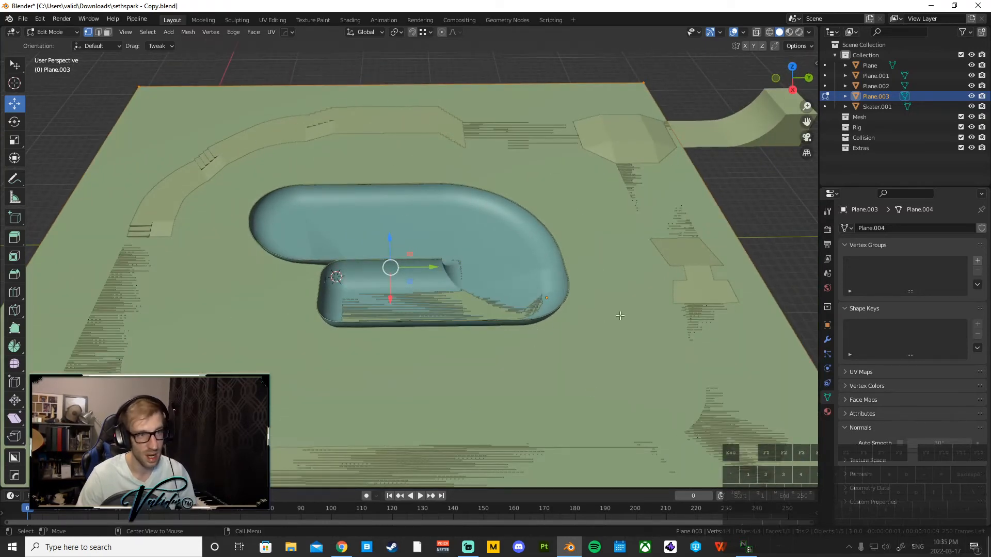
left_click(46, 33)
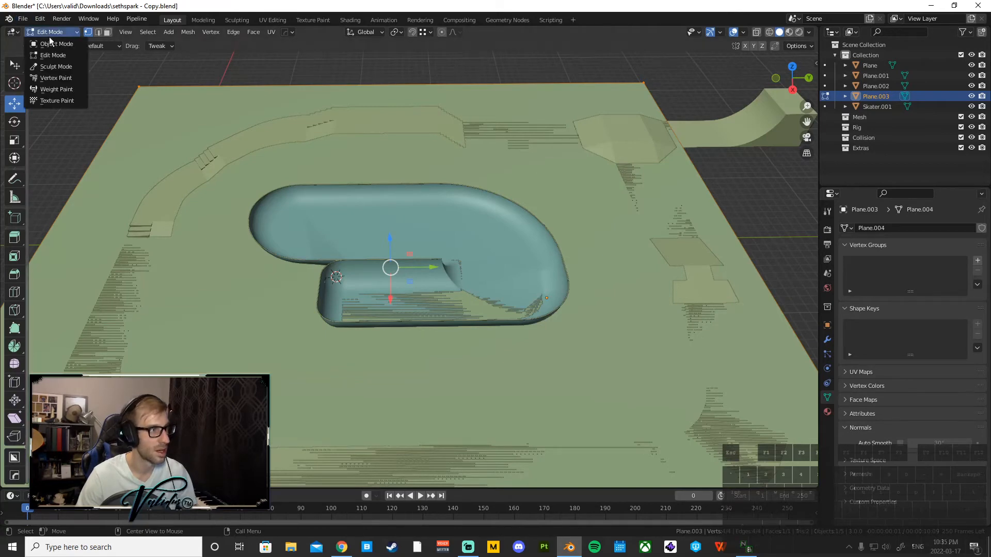
left_click(49, 36)
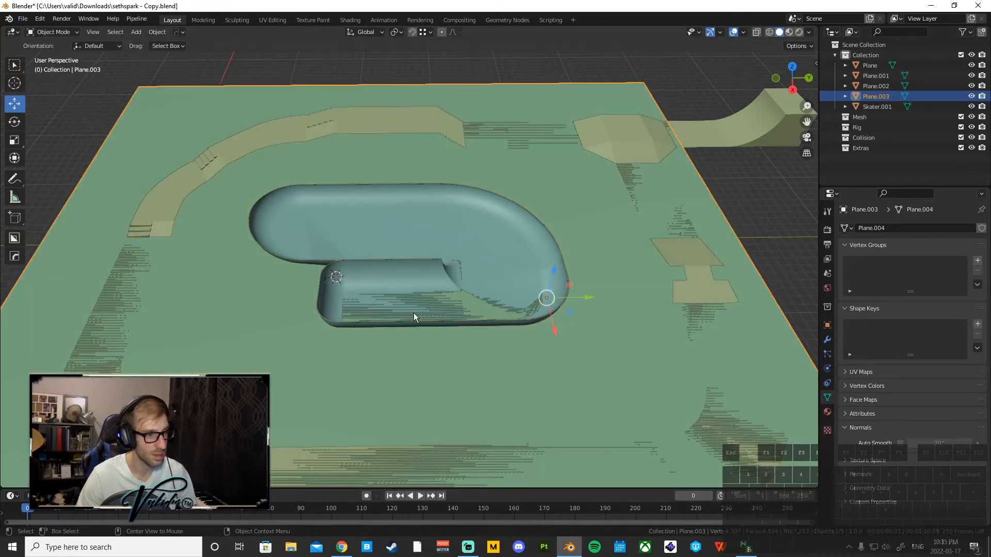
Select the bowl and its rim pipe together and lower them along Z to bring the rim to ground-plane level
middle_click_drag(415, 317, 491, 298)
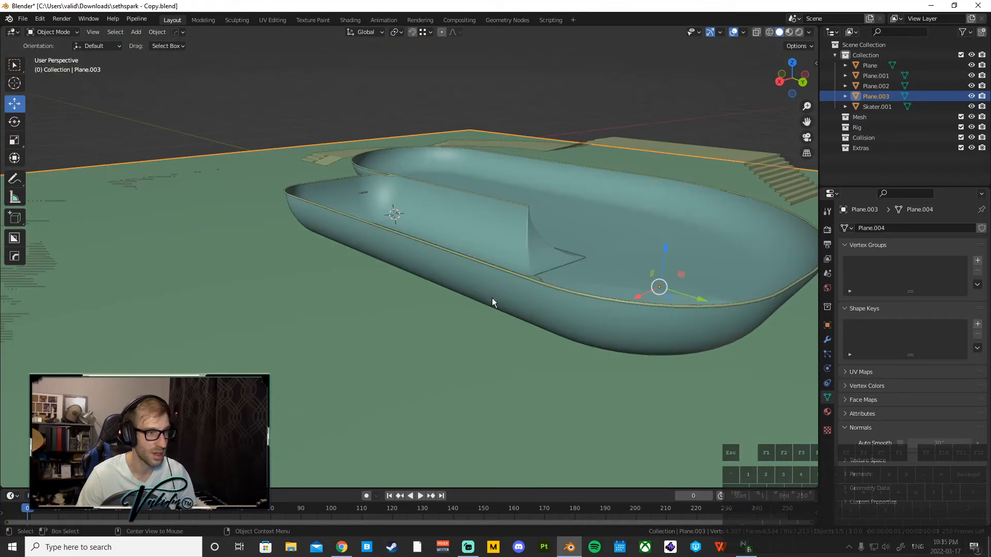
left_click(516, 292)
left_click(525, 270, "shift")
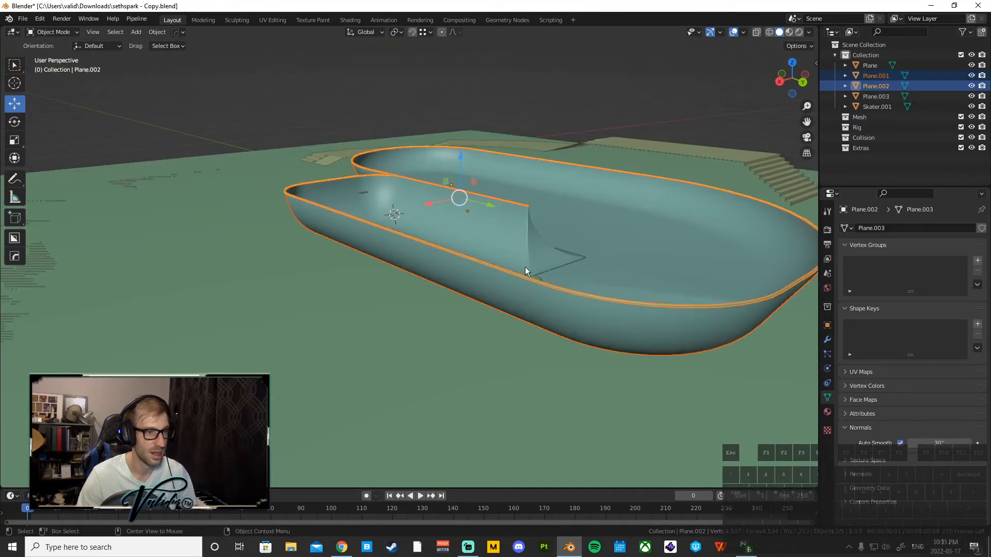
key("g")
key("z")
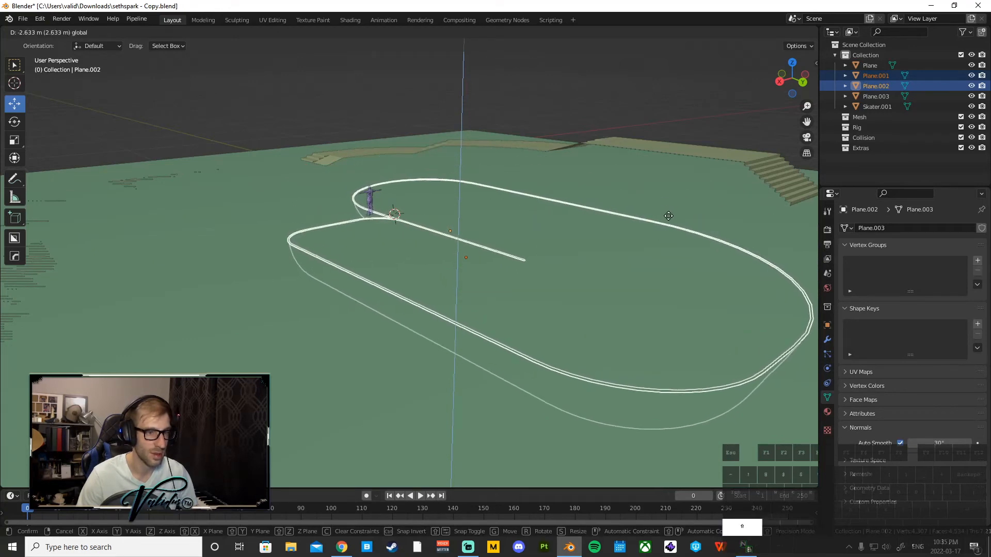
left_click(576, 348)
scroll(576, 346, "up", 4)
middle_click_drag(426, 407, 393, 388)
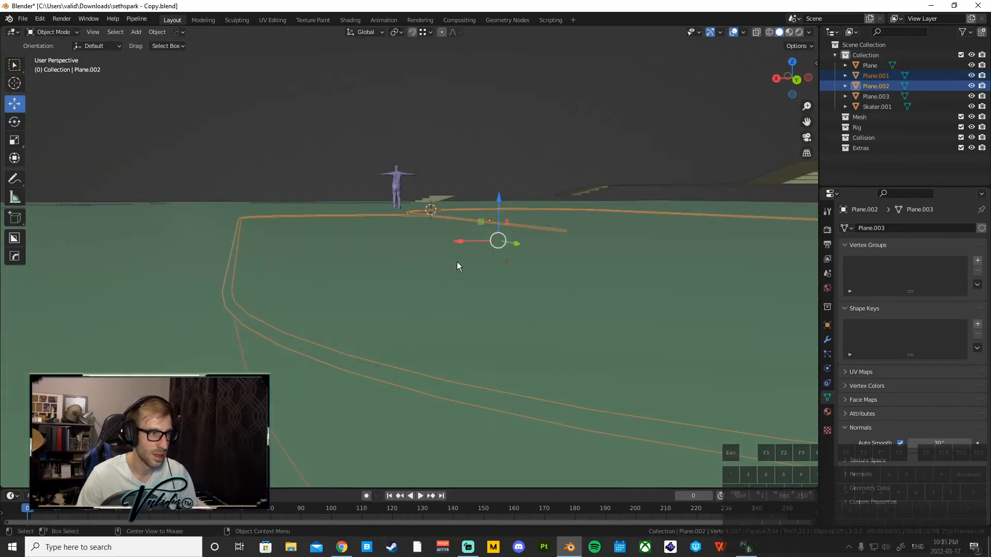
left_click_drag(503, 206, 505, 190)
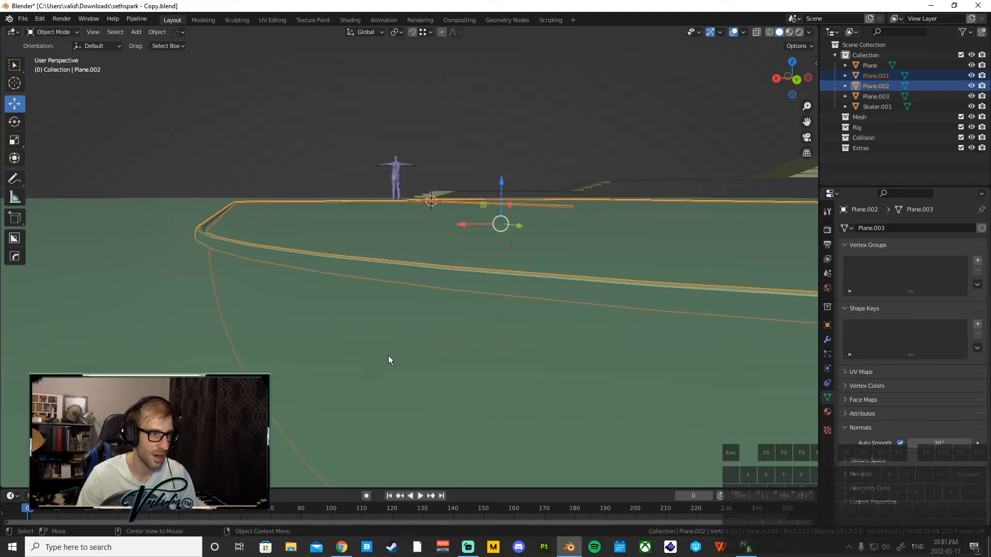
Fine-tune the height of the bowl and rim pipe along Z so the pipe intersects the ground plane
middle_click_drag(388, 356, 418, 343)
key("g")
key("z")
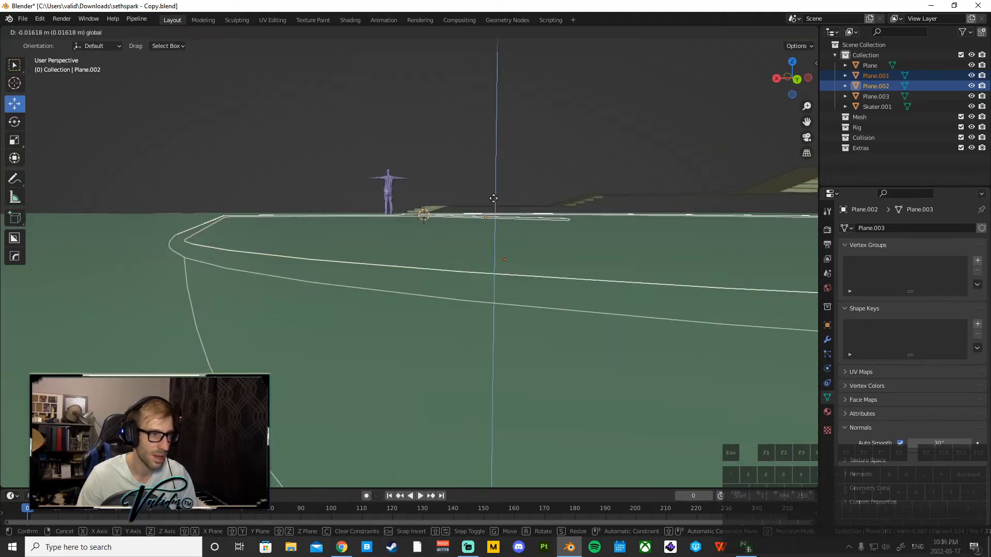
left_click_drag(500, 193, 499, 195, "shift")
middle_click_drag(473, 237, 382, 250)
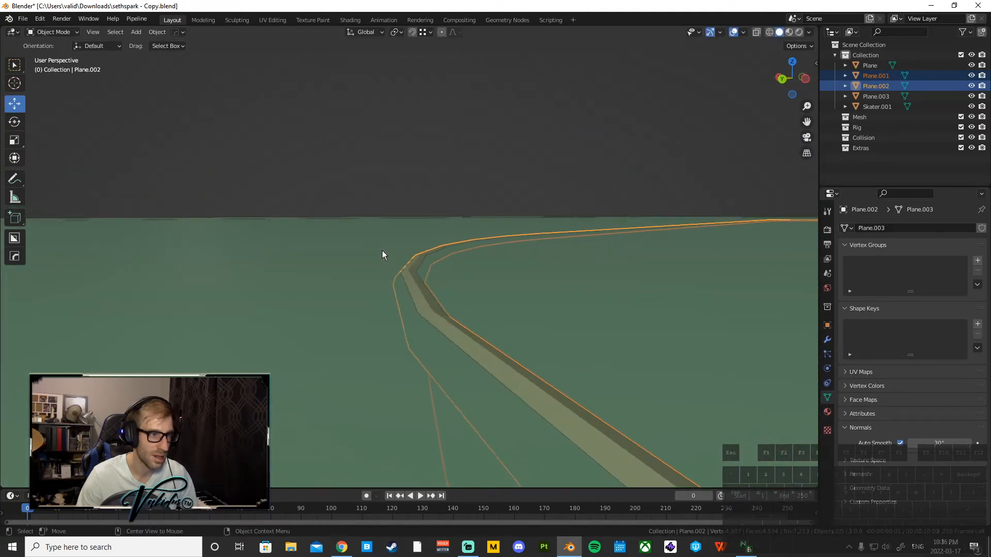
Select the ground plane, save the file and set the plane's origin to its geometry
left_click(418, 311)
middle_click_drag(418, 311, 506, 352)
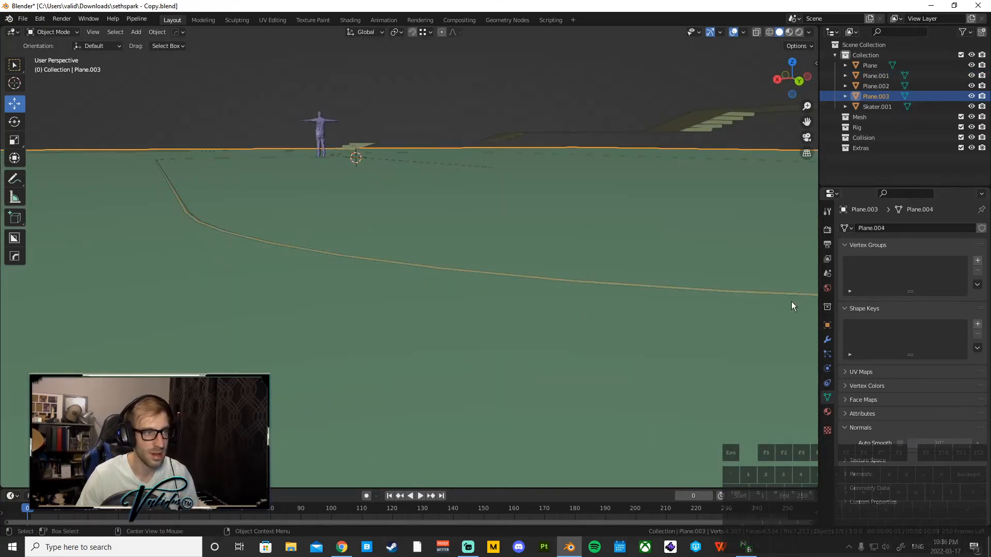
middle_click_drag(792, 303, 610, 231)
key("ctrl+s")
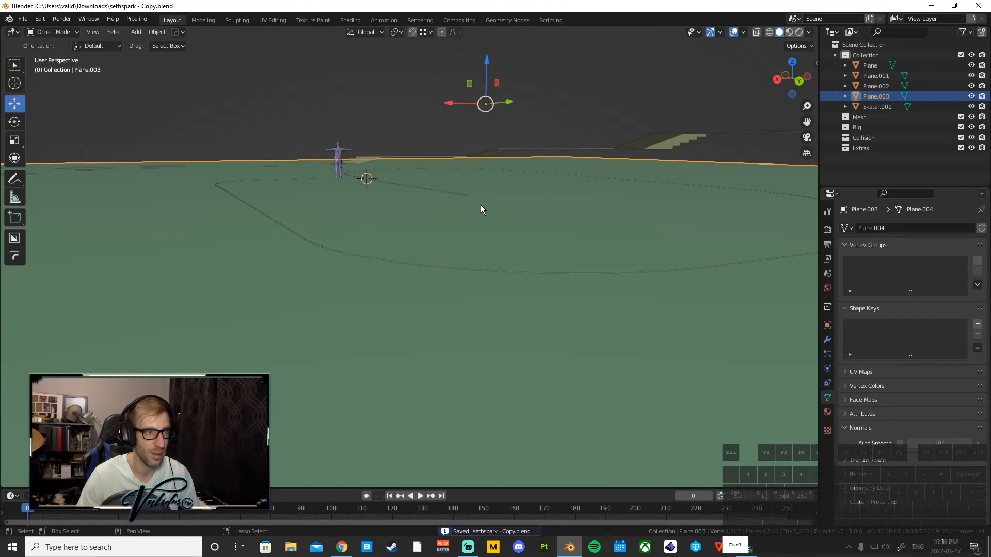
right_click(481, 205)
mouse_move(468, 239)
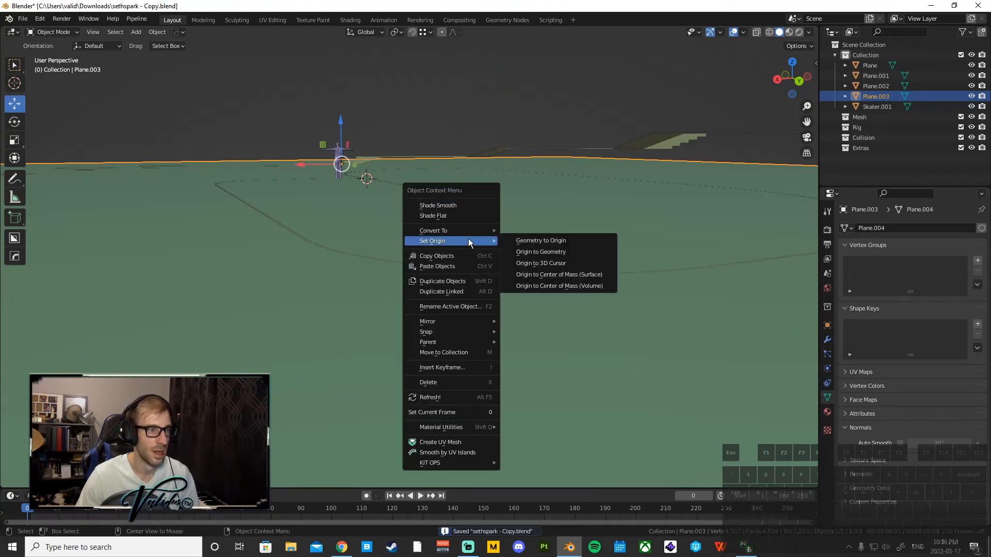
left_click(539, 248)
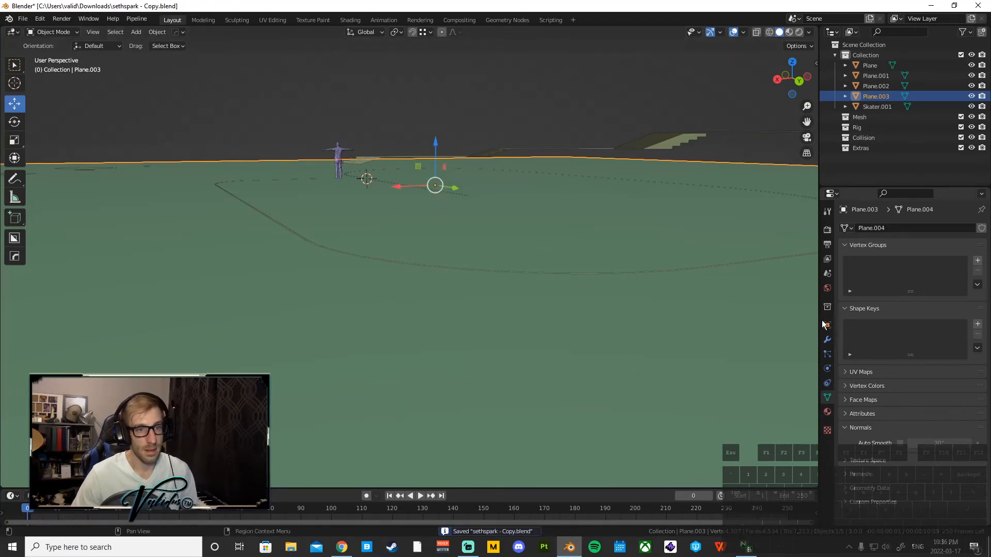
Add a Boolean modifier to the ground plane in Difference mode, with the rim pipe Plane.002 as its object
left_click(827, 340)
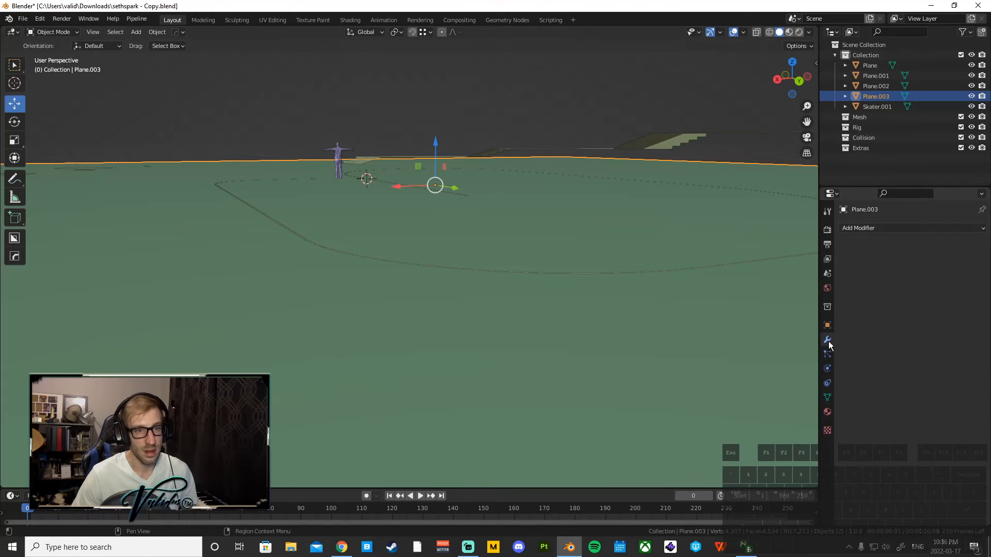
left_click(879, 227)
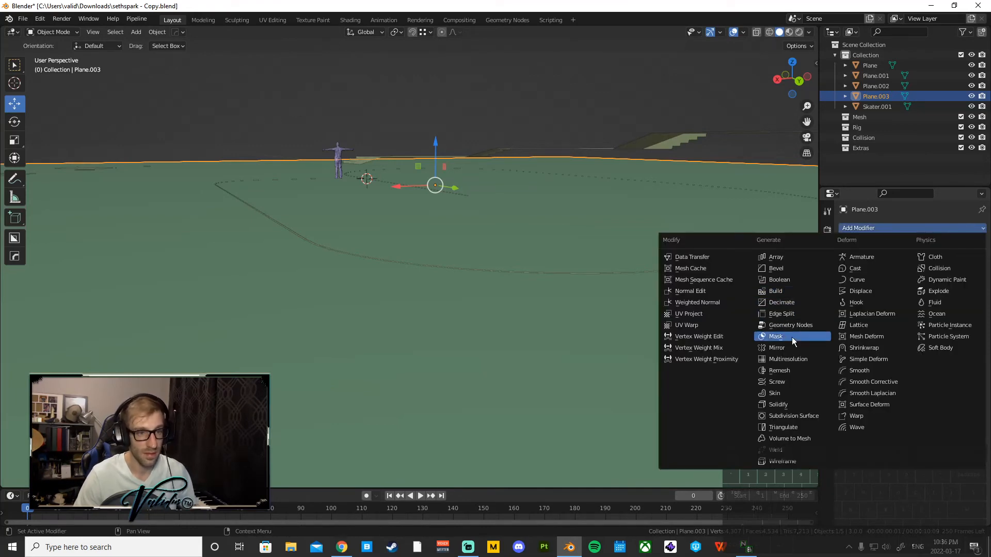
left_click(792, 279)
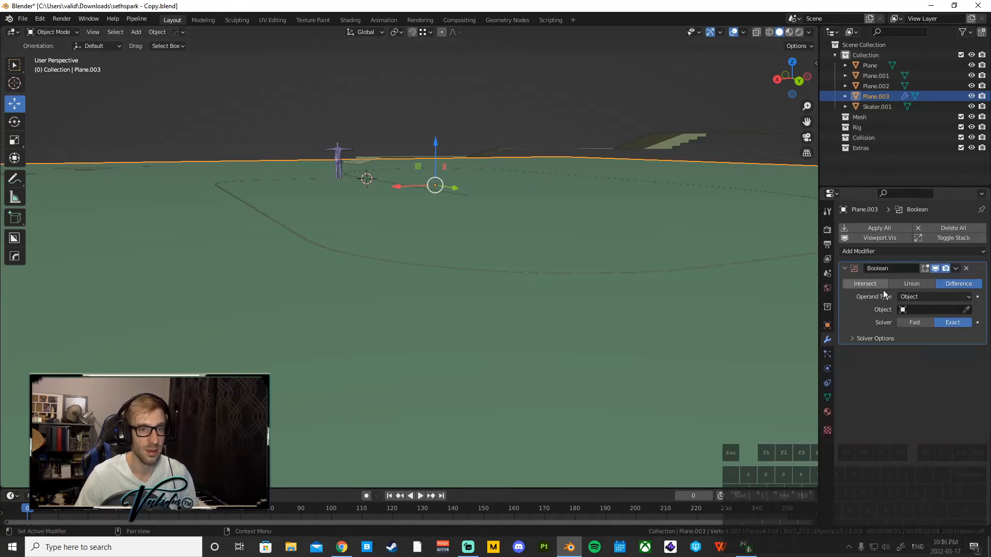
left_click(966, 310)
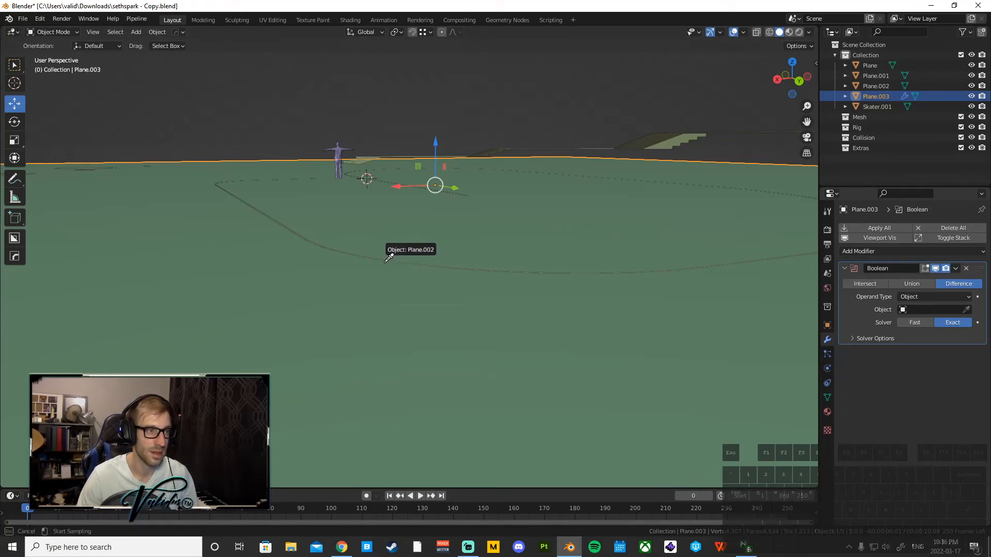
left_click(426, 261)
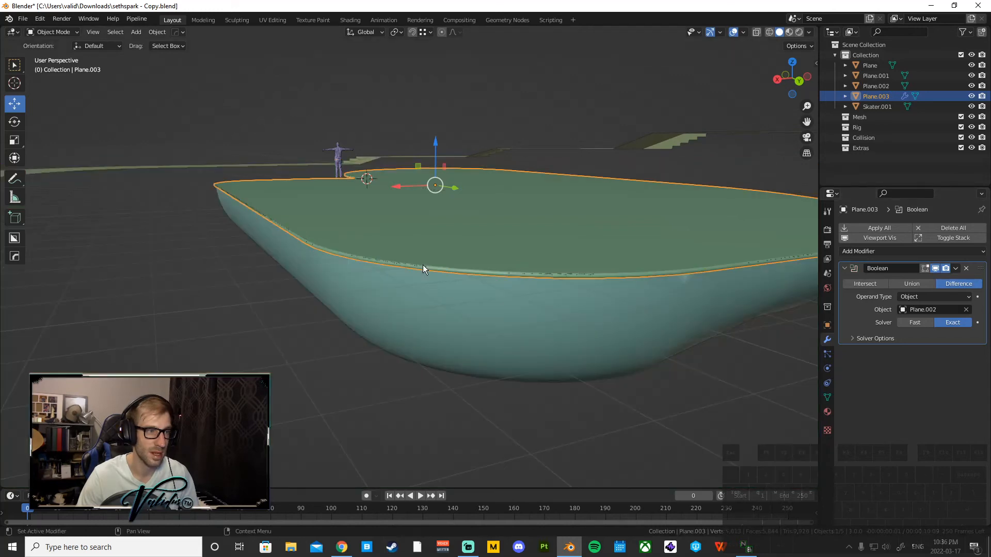
Try the Boolean's Fast and Exact solvers, enabling Self Intersection for Exact, and inspect the cut along the rim
middle_click_drag(422, 262, 435, 286)
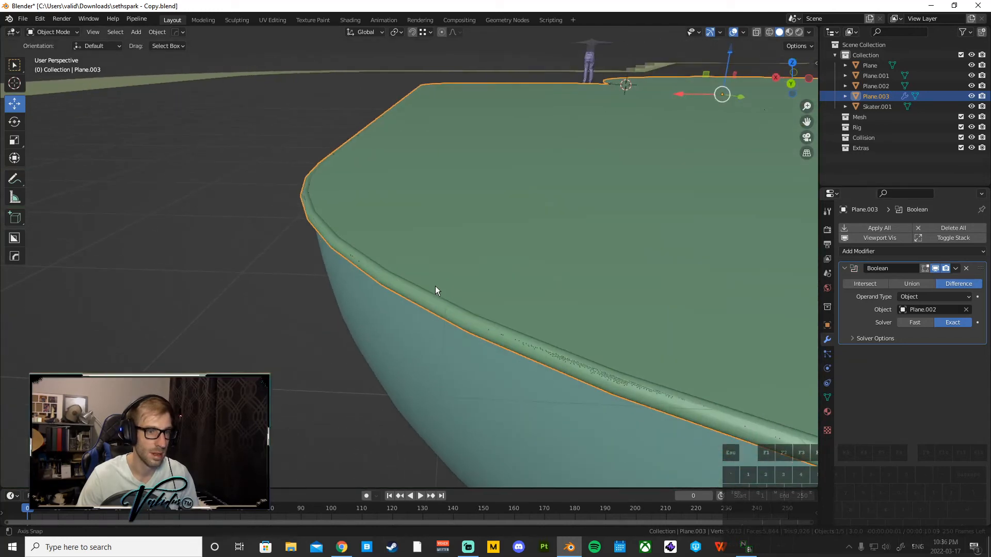
left_click(914, 322)
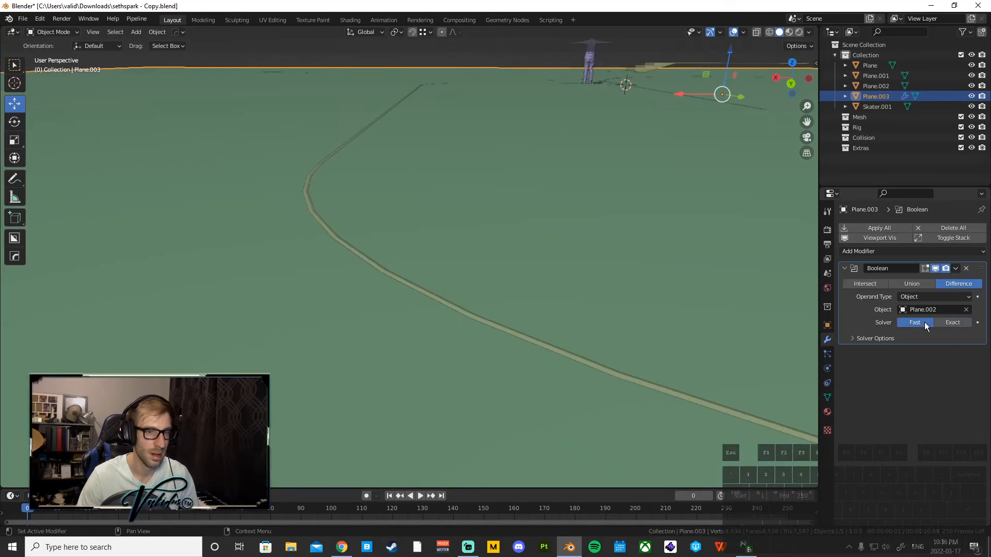
left_click(950, 323)
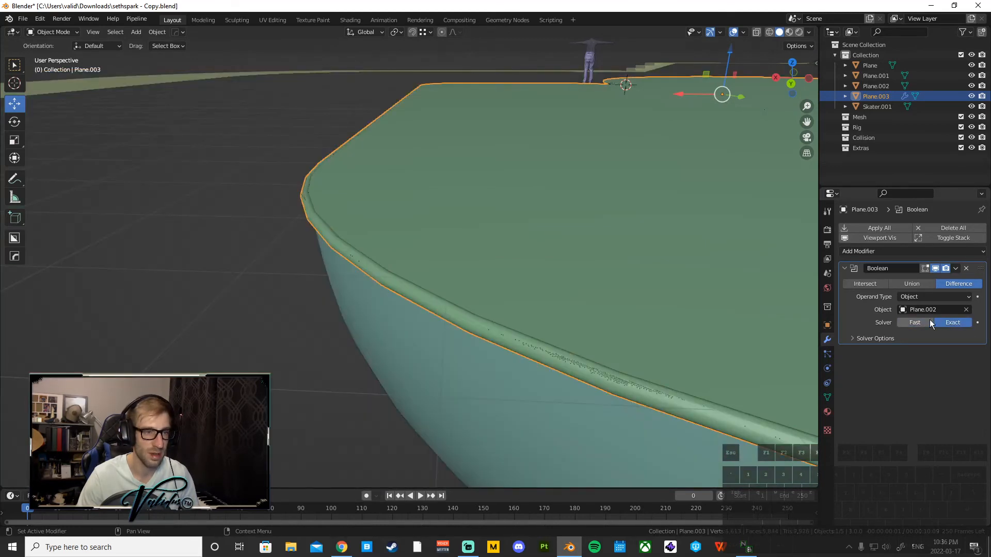
left_click(859, 339)
left_click(900, 354)
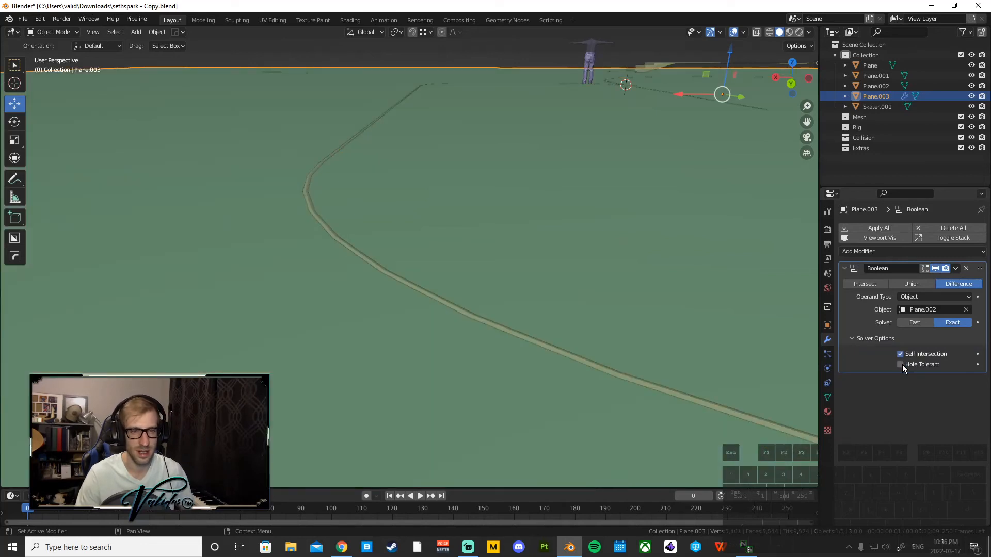
Set the Boolean solver to Fast and apply all modifiers on the ground plane
left_click(917, 323)
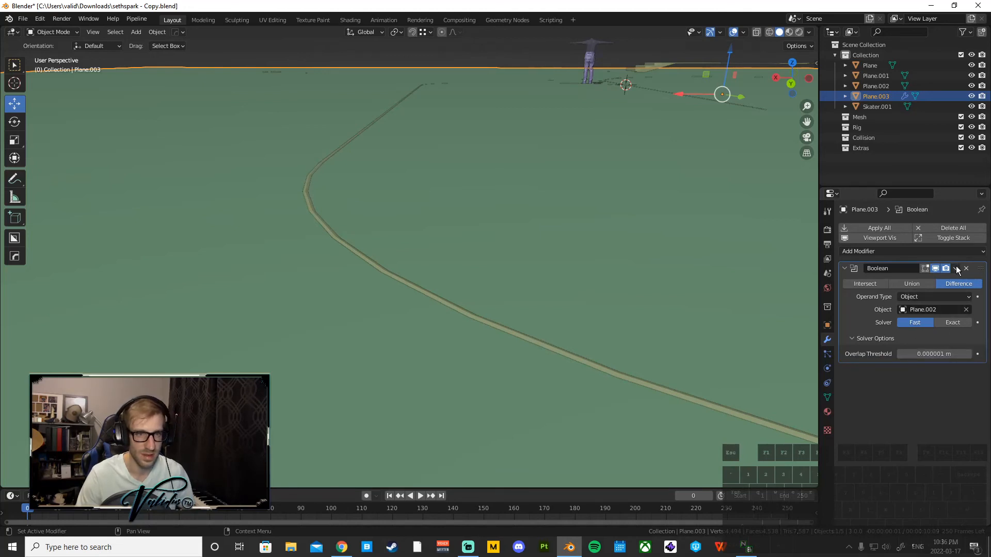
left_click(867, 231)
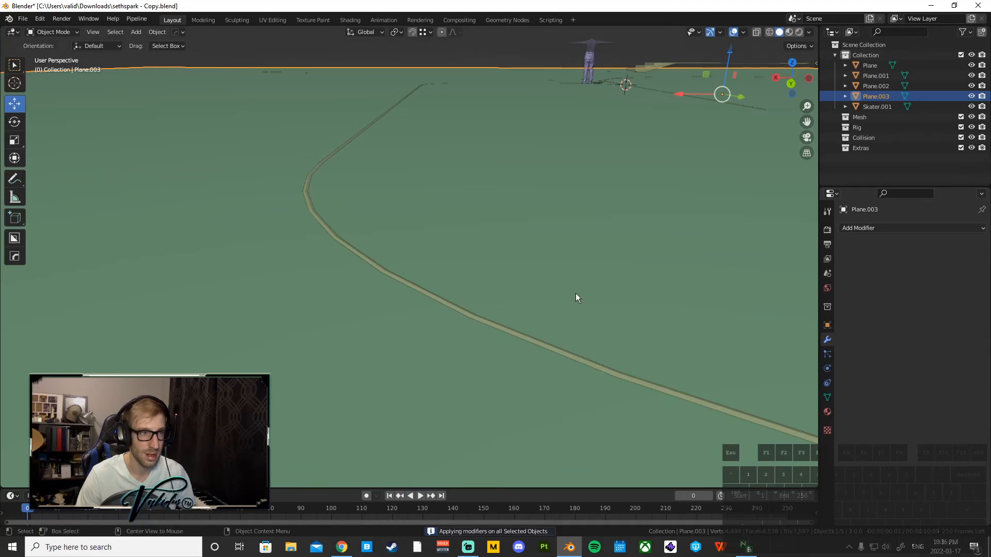
left_click(432, 205)
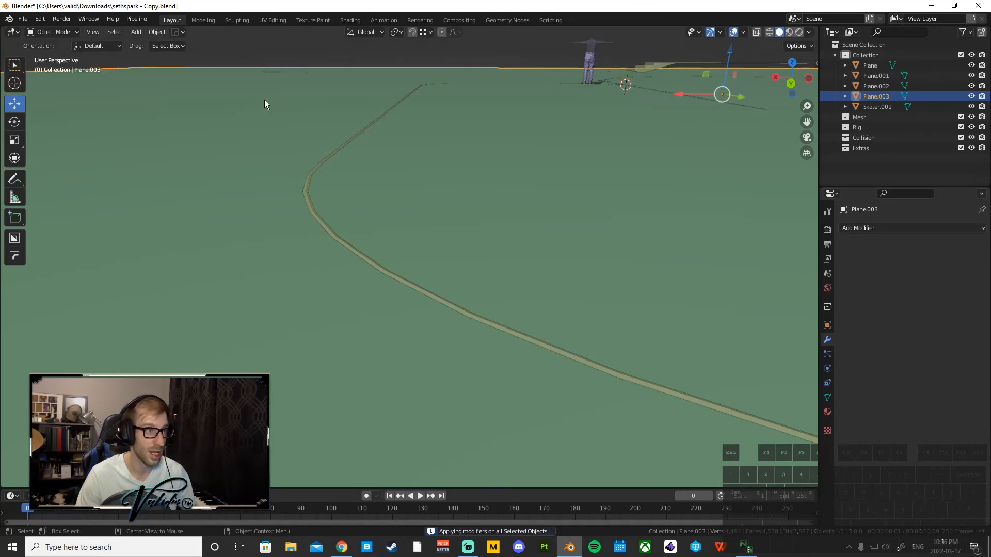
In Edit Mode with face selection, delete the ground plane's face that covers the bowl inside the rim outline
left_click(52, 32)
left_click(52, 53)
scroll(340, 194, "down", 1)
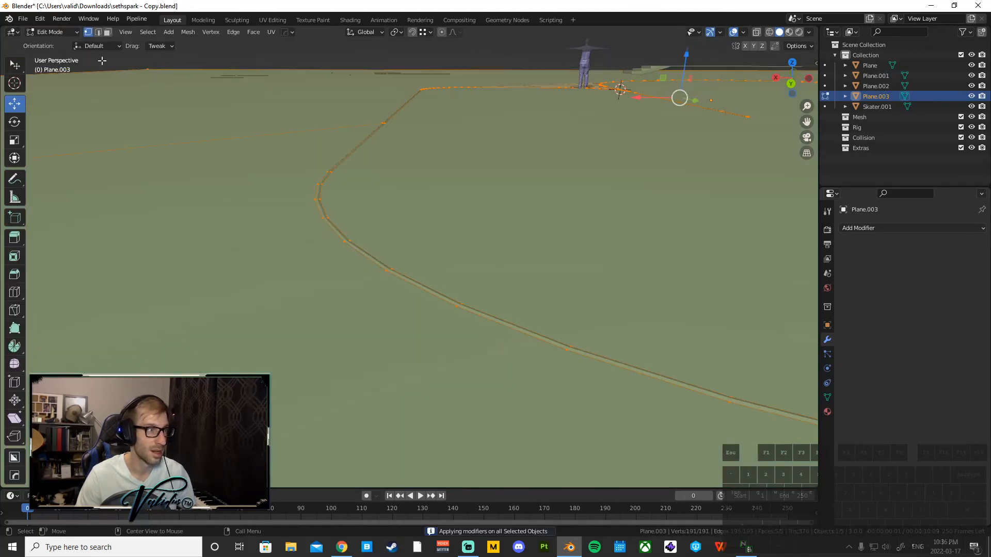
scroll(568, 279, "down", 6)
middle_click_drag(568, 279, 575, 295)
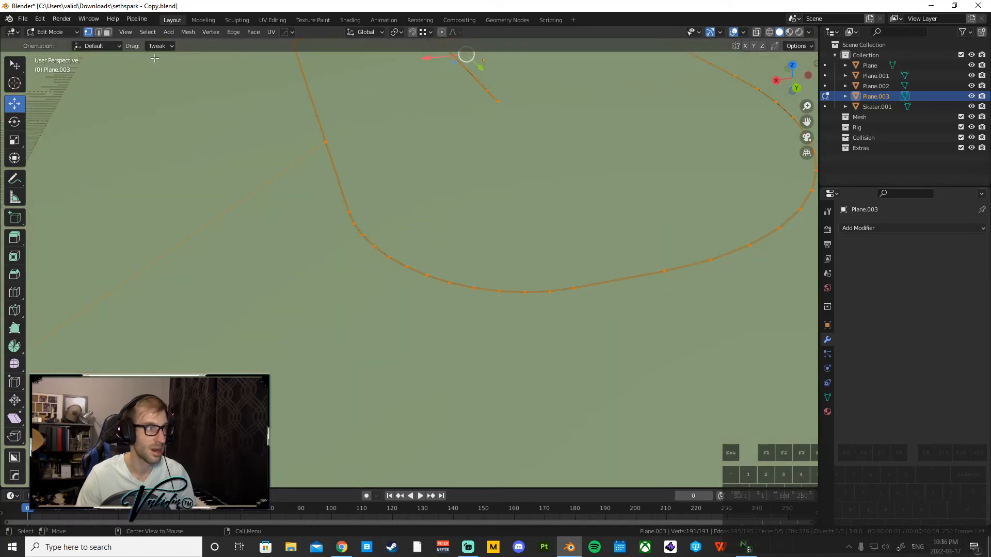
left_click(107, 32)
left_click(495, 177)
scroll(495, 177, "down", 1)
right_click(495, 177)
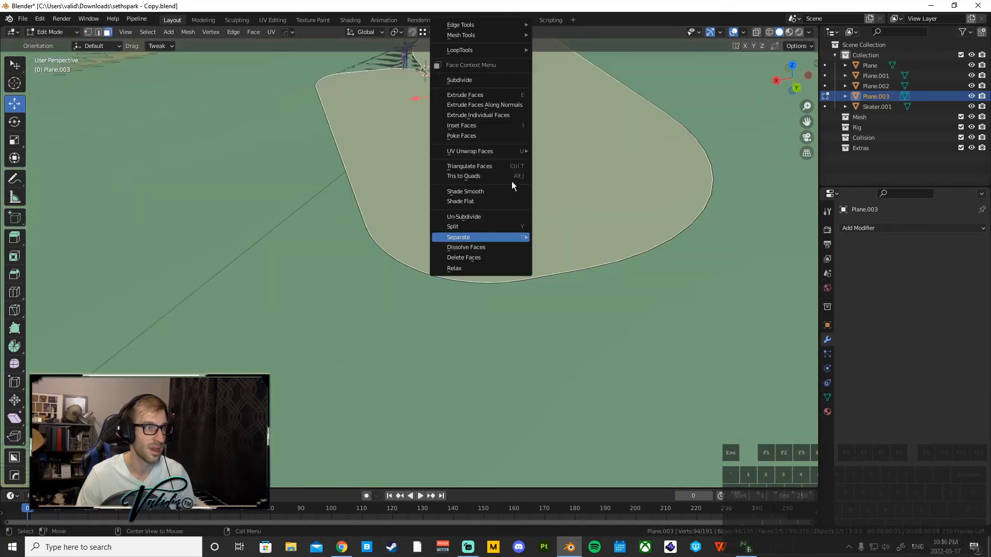
scroll(571, 215, "down", 2)
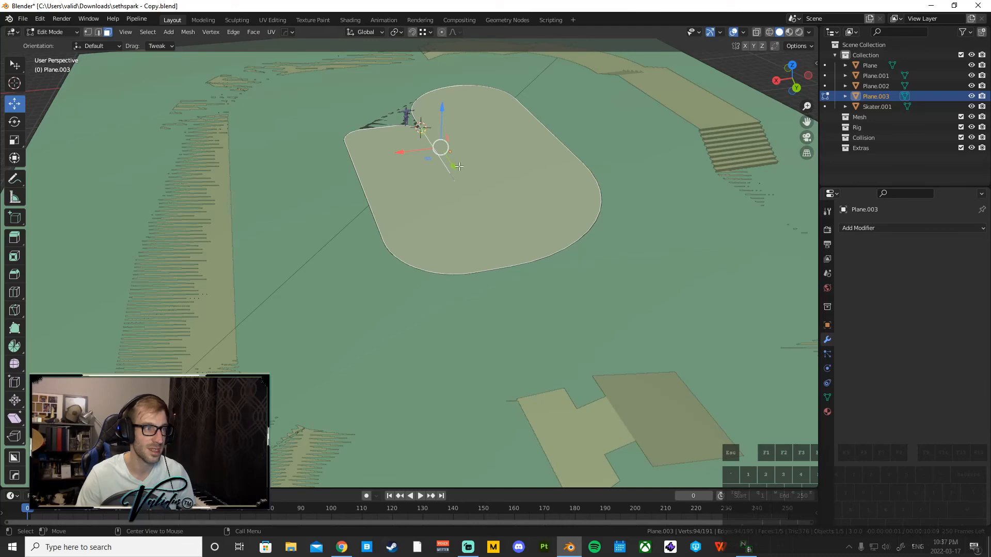
right_click(487, 214)
left_click(468, 253)
Inspect the opened bowl and its rim from several angles, and return the ground plane to Object Mode
middle_click(435, 166, "alt")
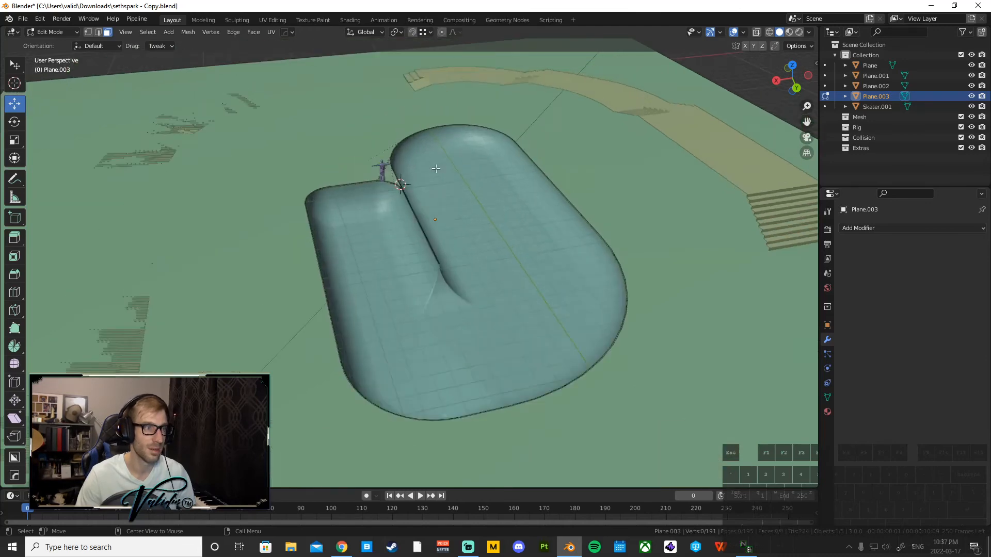
scroll(435, 168, "up", 4)
middle_click_drag(487, 295, 395, 332)
scroll(399, 237, "down", 8)
scroll(448, 313, "up", 5)
left_click(51, 32)
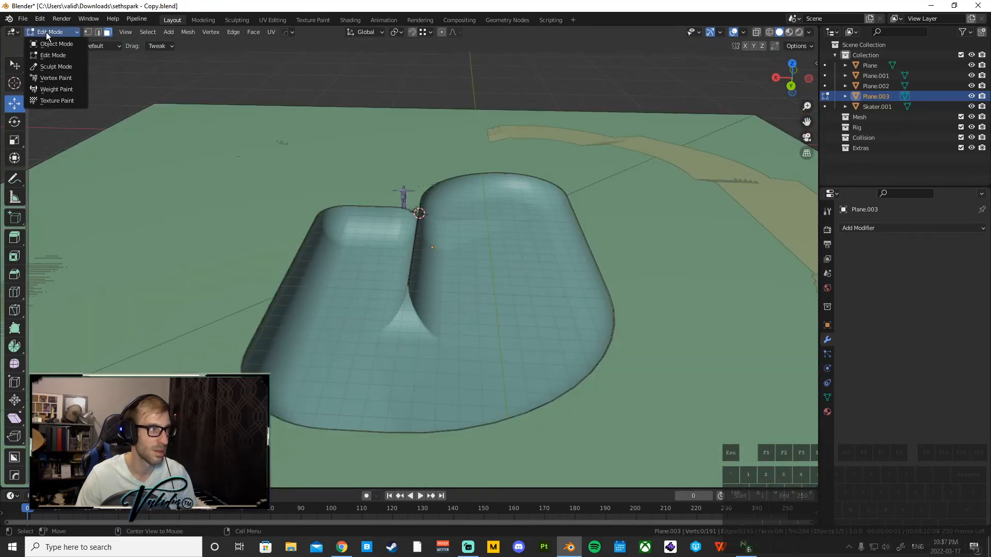
left_click(51, 43)
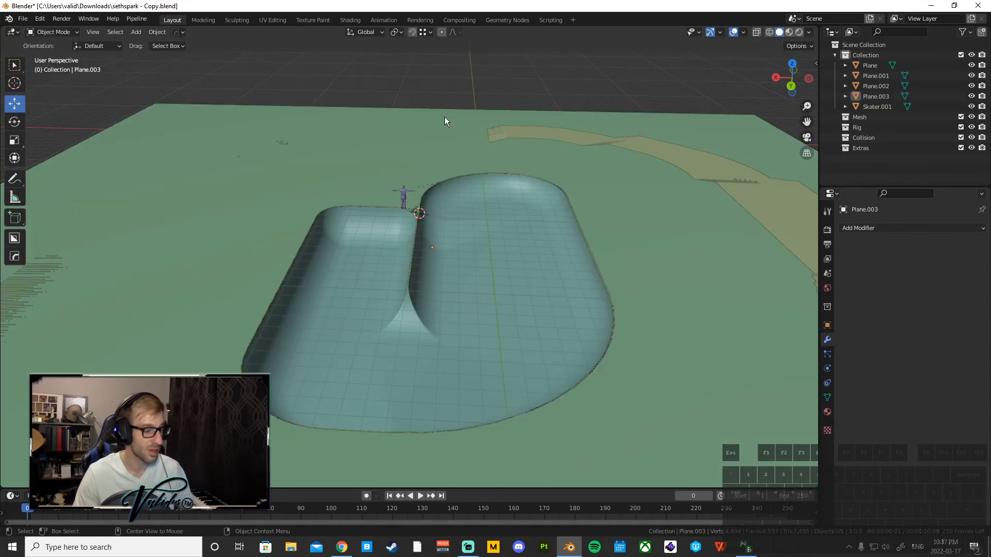